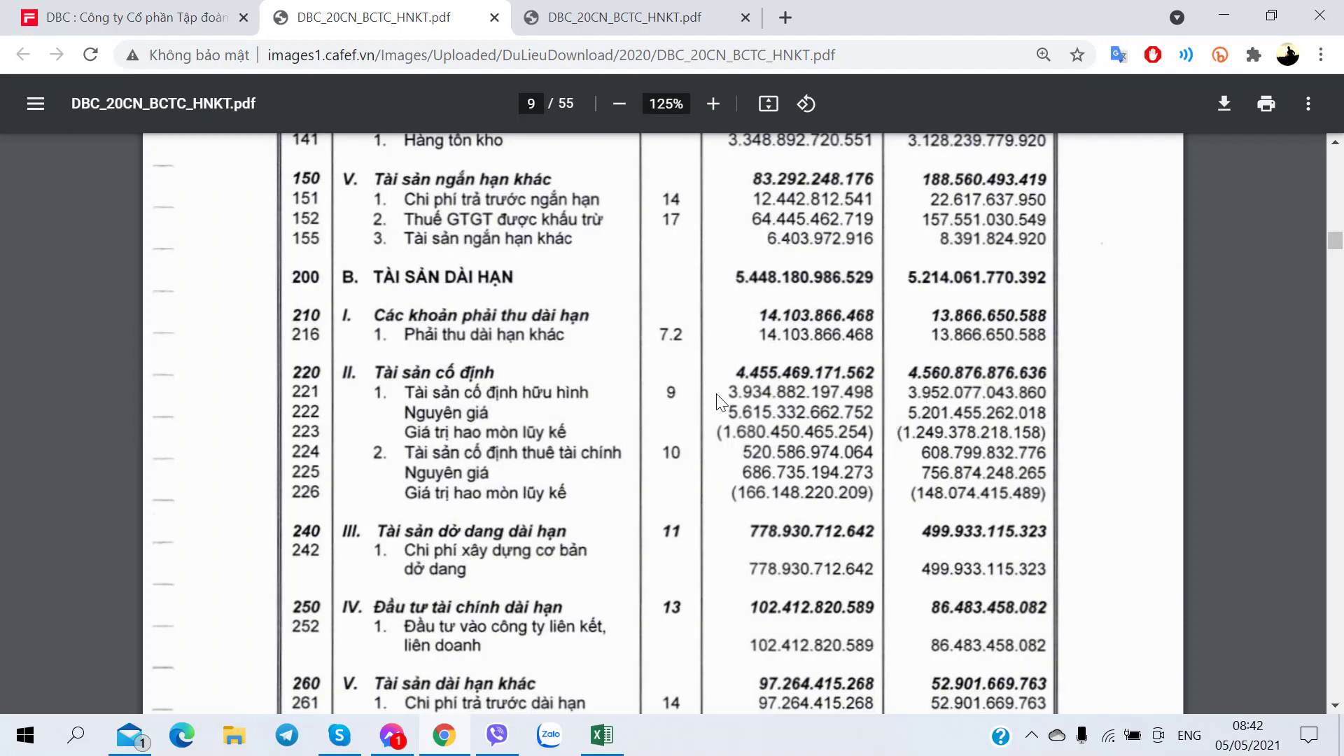
# Switch to the DBC Excel workbook and enter the label "Nguyên giá TSCĐ" in D321.
pyautogui.hotkey('alt', 'Tab')
pyautogui.hotkey('alt', 'Tab')
pyautogui.hotkey('alt', 'Tab')
pyautogui.hotkey('alt', 'Tab')
pyautogui.hotkey('alt', 'Tab')
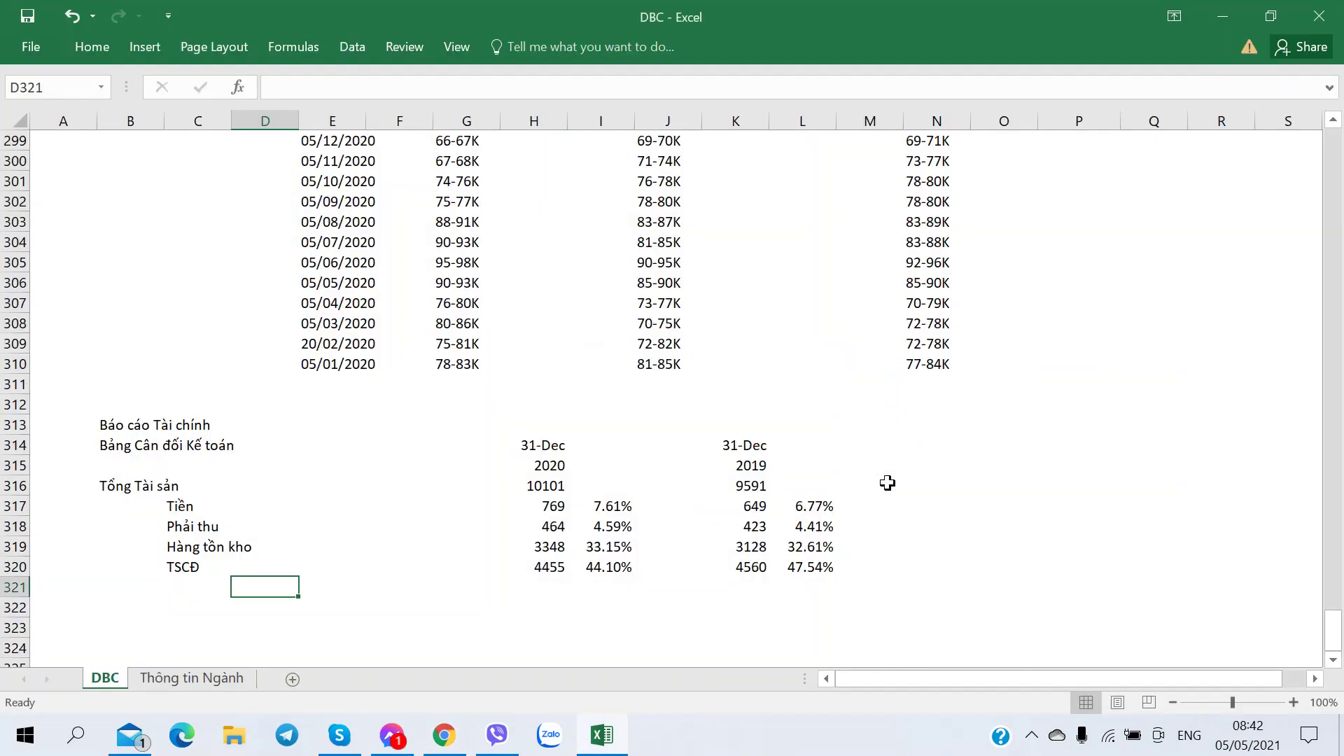
pyautogui.write('Nguyên giá ')
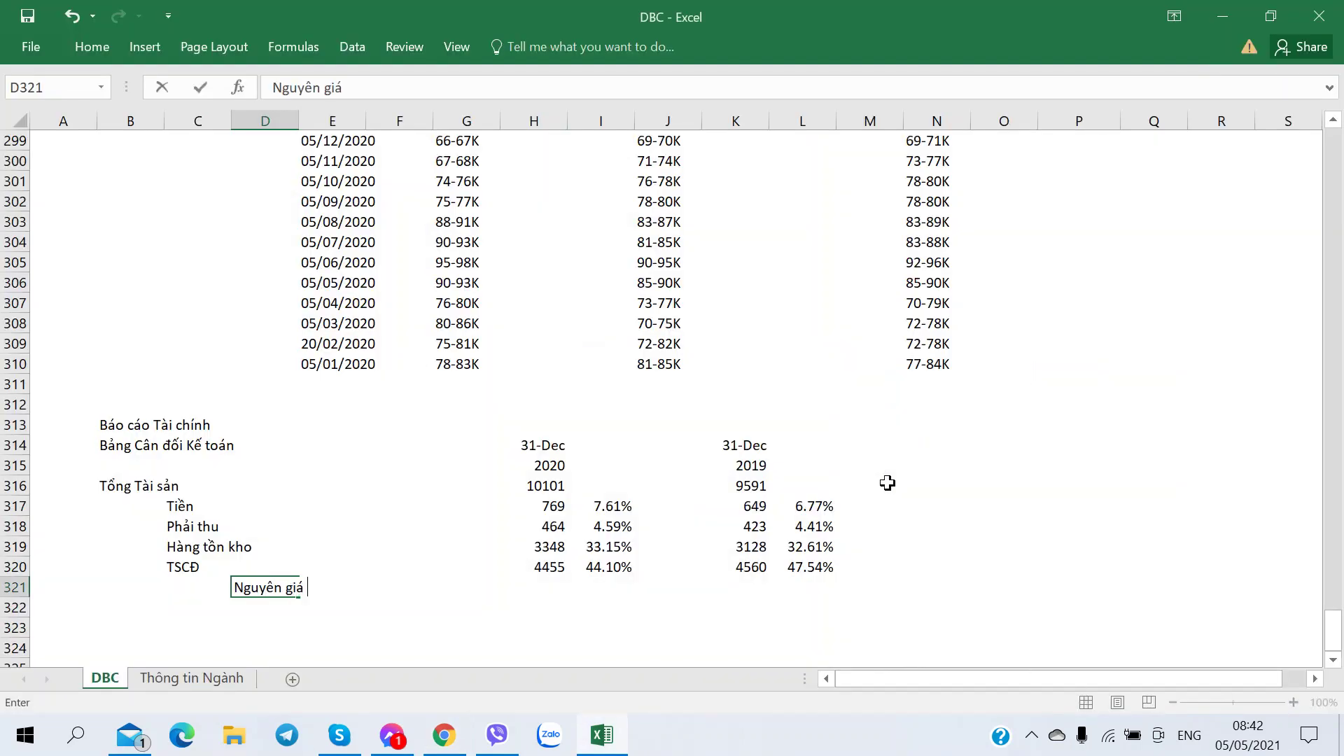
pyautogui.write('TSCĐ')
pyautogui.hotkey('alt', 'Tab')
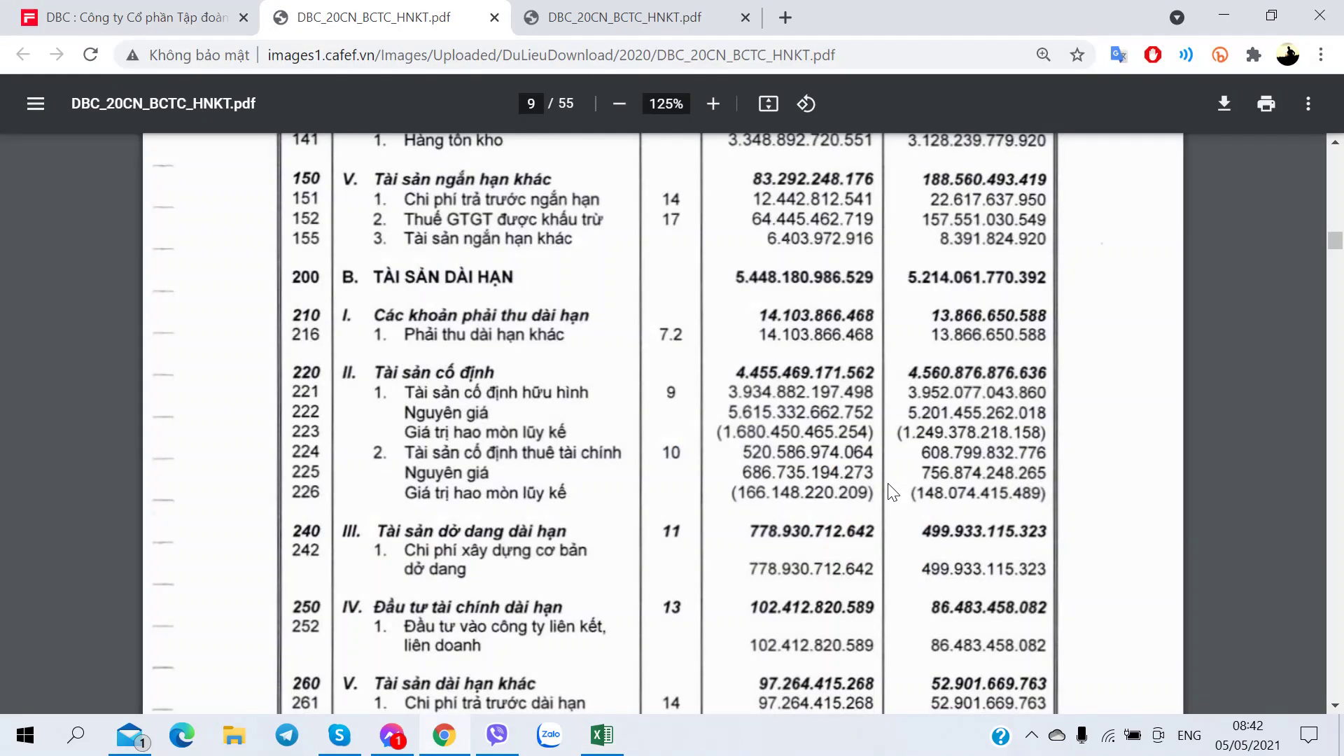
pyautogui.hotkey('alt', 'Tab')
pyautogui.press('Right')
pyautogui.press('Right')
pyautogui.press('Right')
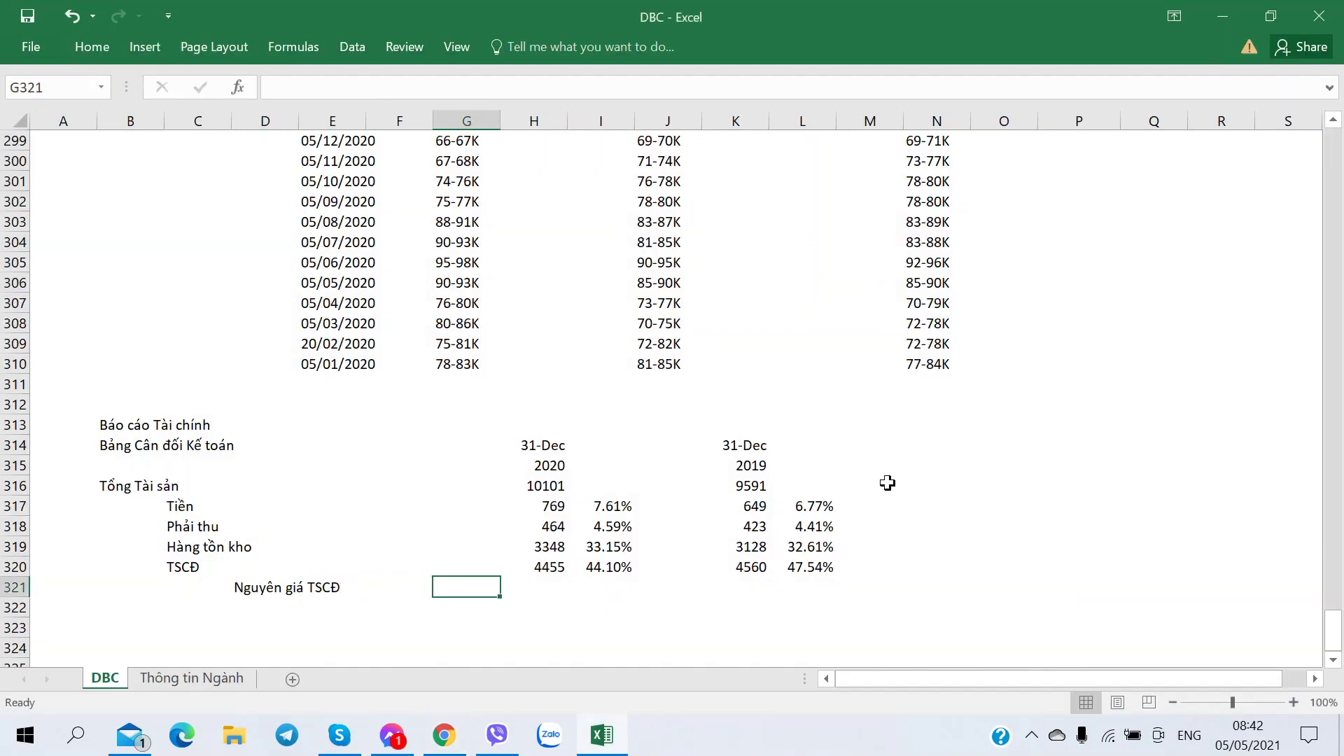
# Extend the label in D321 to read "Nguyên giá TSCĐ HH".
pyautogui.press('Left')
pyautogui.press('Left')
pyautogui.press('Left')
pyautogui.press('F2')
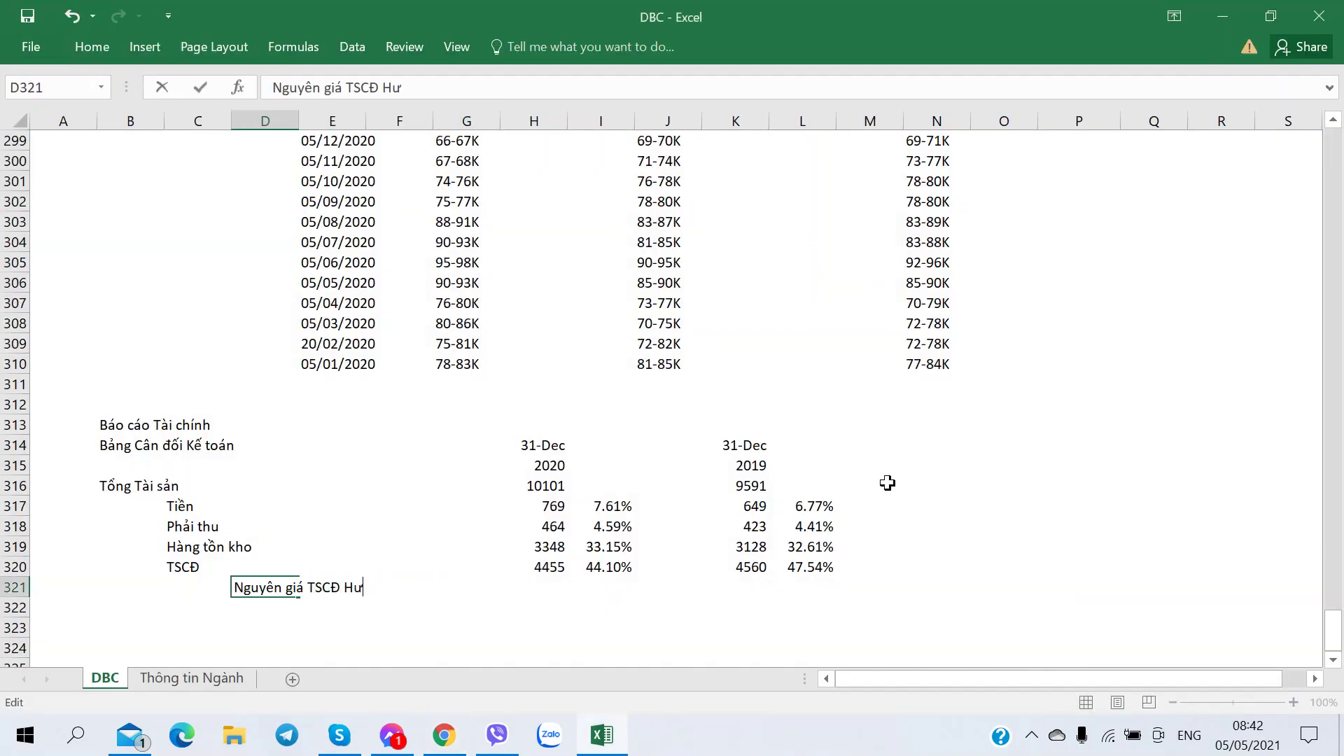
pyautogui.write('HH')
pyautogui.press('Right')
# Enter the 2020 original cost of tangible fixed assets from the PDF report, 5615, in H321.
pyautogui.press('Right')
pyautogui.press('Right')
pyautogui.press('Right')
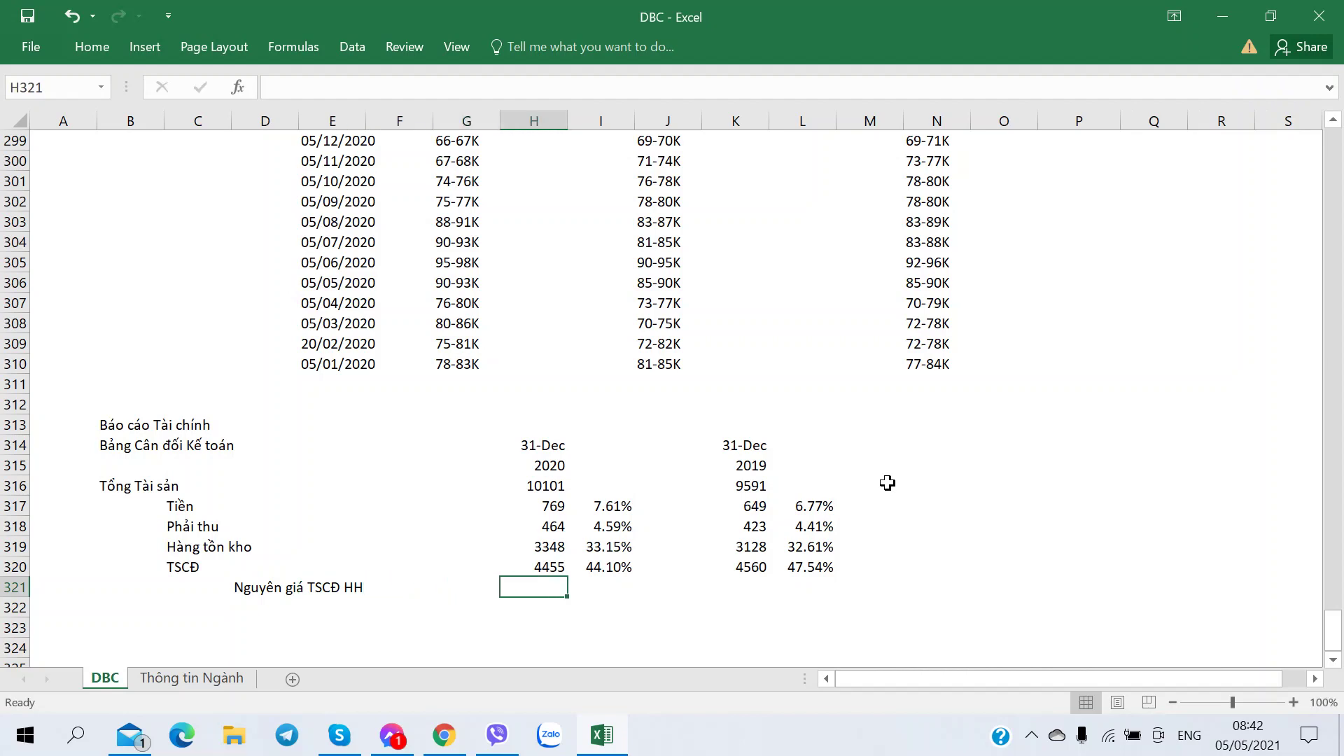
pyautogui.hotkey('alt', 'Tab')
pyautogui.hotkey('alt', 'Tab')
pyautogui.write('5')
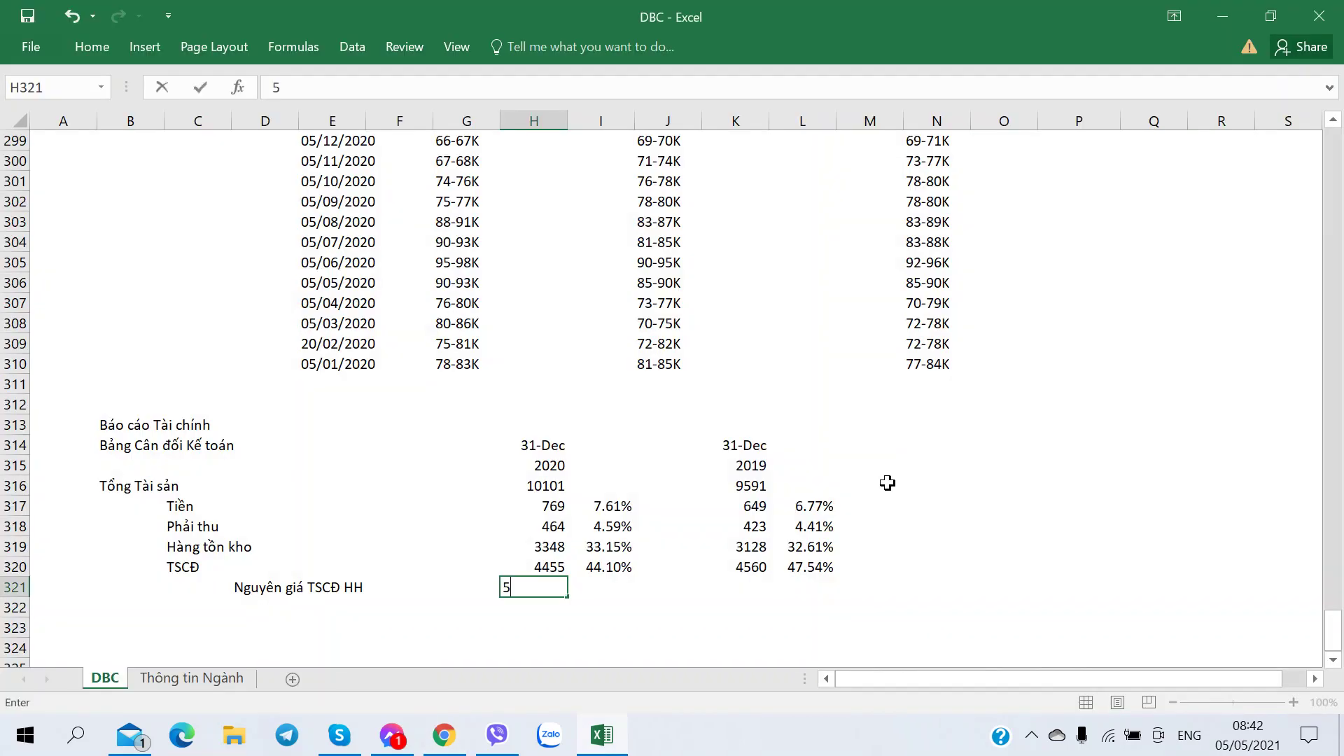
pyautogui.write('615')
pyautogui.press('Right')
# Italicize the value in H321 and clear the auto-filled ratio beside it in I321.
pyautogui.press('Left')
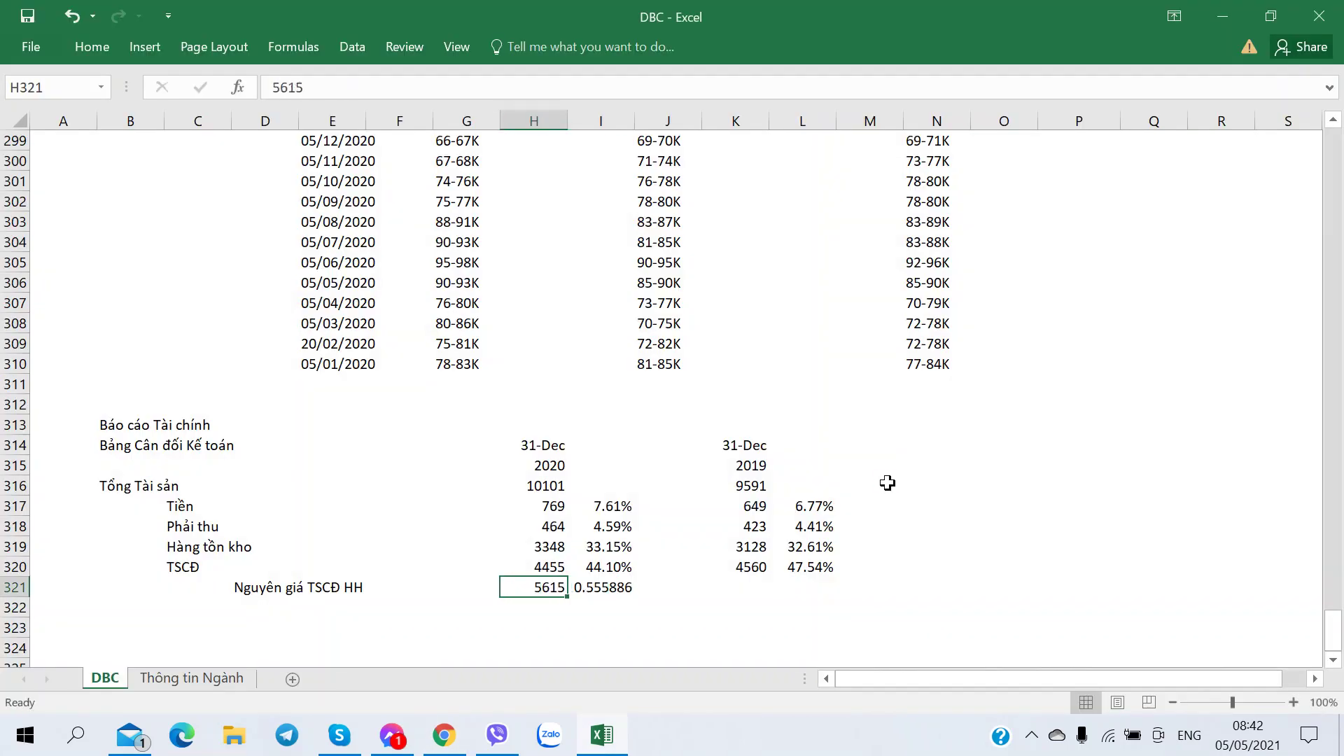
pyautogui.hotkey('ctrl', 'i')
pyautogui.press('Right')
pyautogui.press('Delete')
# Enter the label "Hao mòn LK TSCĐ HH" in D322 for the accumulated depreciation line of the PDF report.
pyautogui.press('Down')
pyautogui.press('Left')
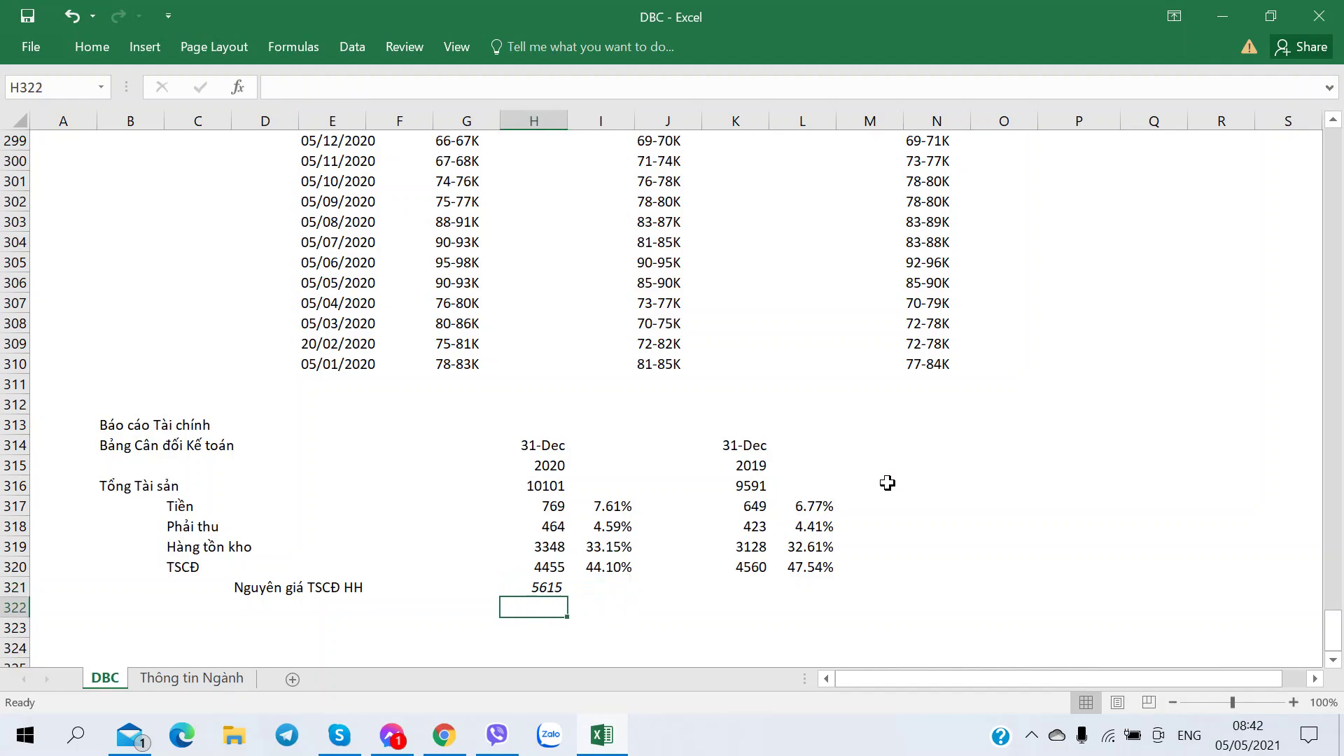
pyautogui.press('Left')
pyautogui.press('Left')
pyautogui.press('Left')
pyautogui.press('Left')
pyautogui.hotkey('alt', 'Tab')
pyautogui.hotkey('alt', 'Tab')
pyautogui.hotkey('alt', 'Tab')
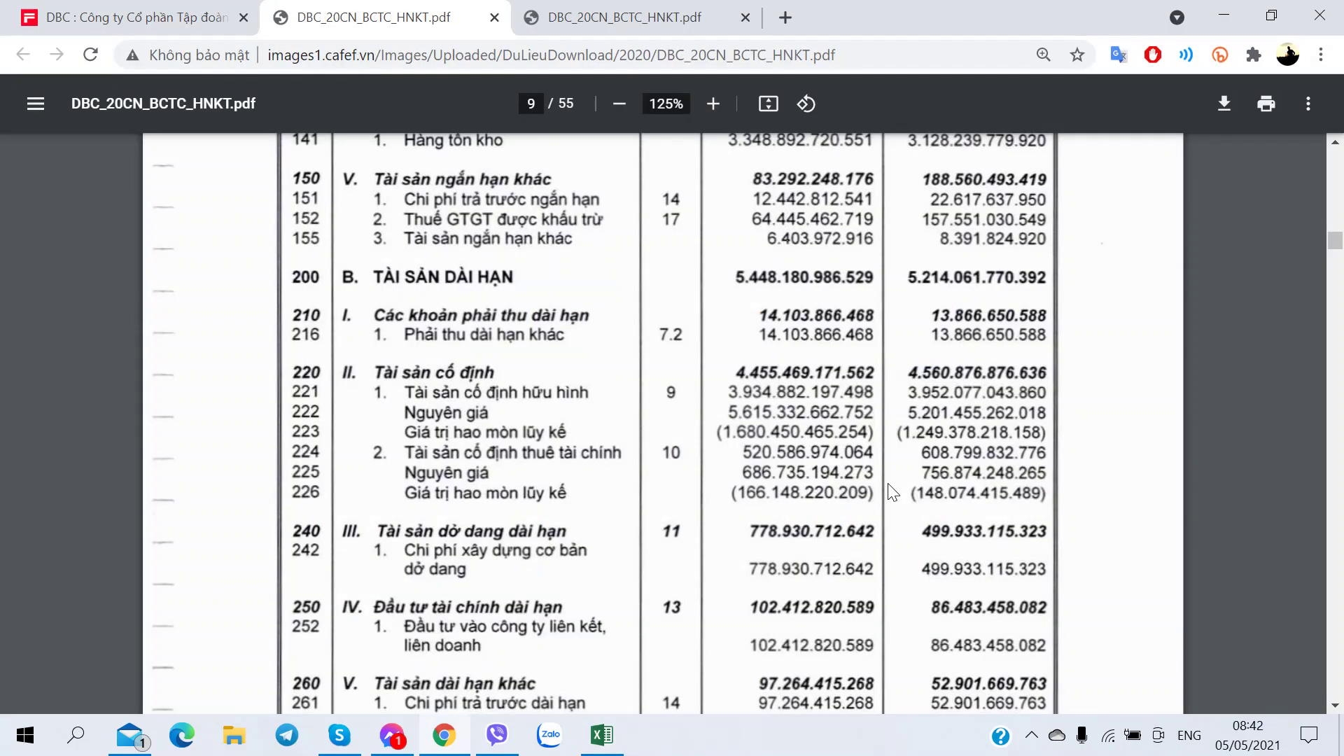
pyautogui.hotkey('alt', 'Tab')
pyautogui.write('ha')
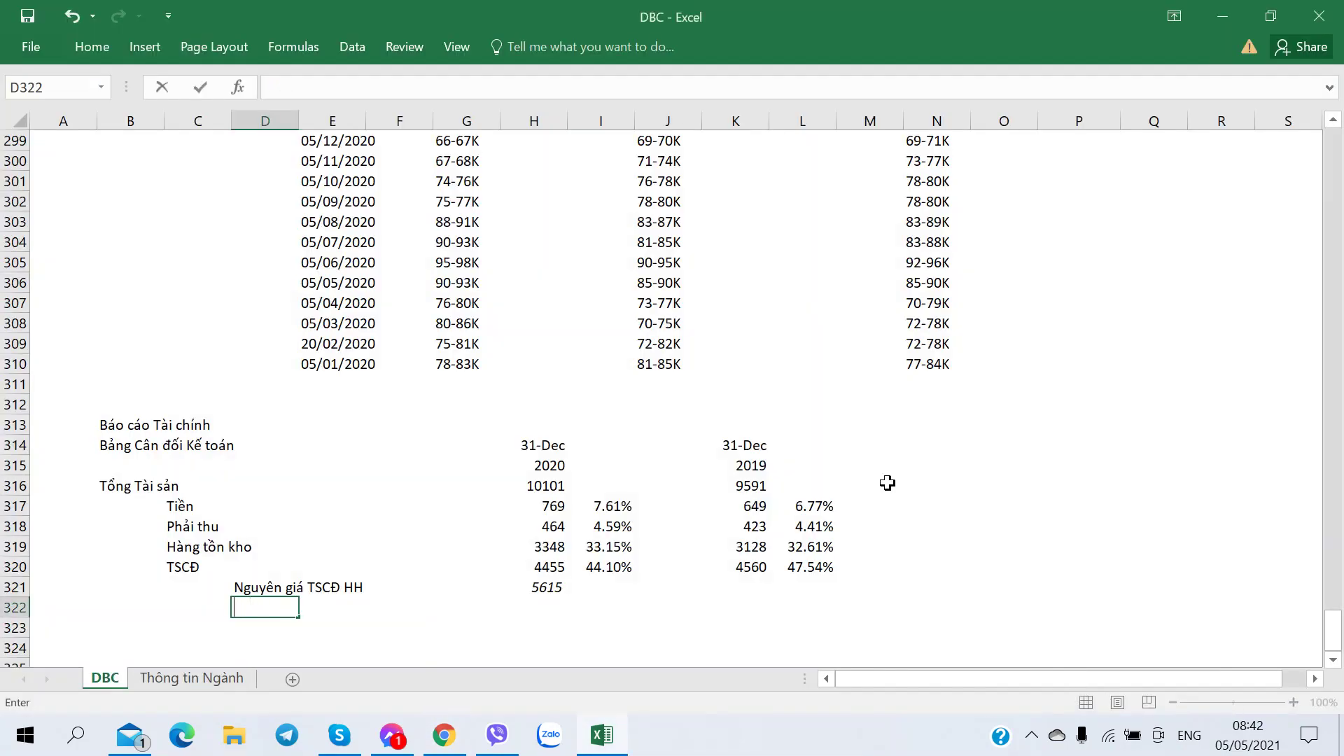
pyautogui.write('Hao mòn LK')
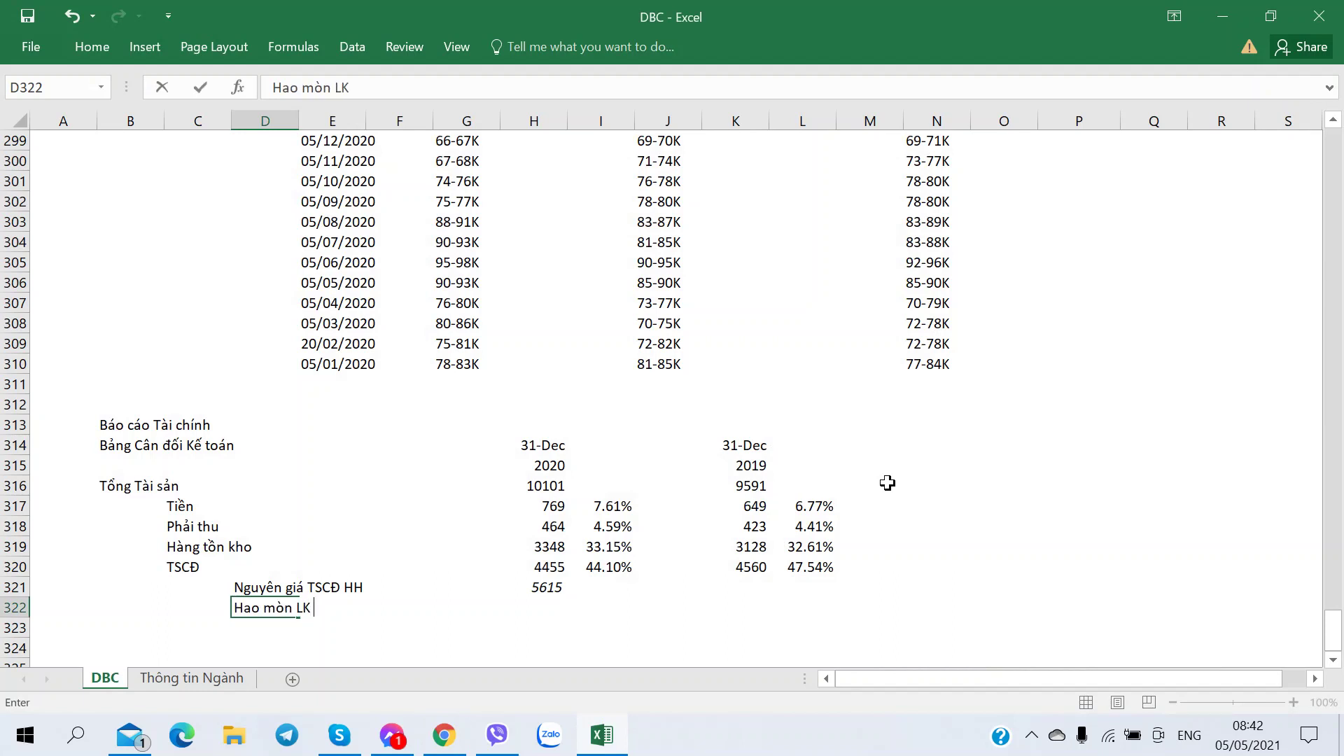
pyautogui.write(' HH')
pyautogui.press('BackSpace')
pyautogui.press('BackSpace')
pyautogui.write('TS')
pyautogui.press('Right')
# Enter the 2020 accumulated depreciation of tangible fixed assets from the PDF report, -1680, in H322.
pyautogui.press('Right')
pyautogui.press('Right')
pyautogui.press('Right')
pyautogui.hotkey('alt', 'Tab')
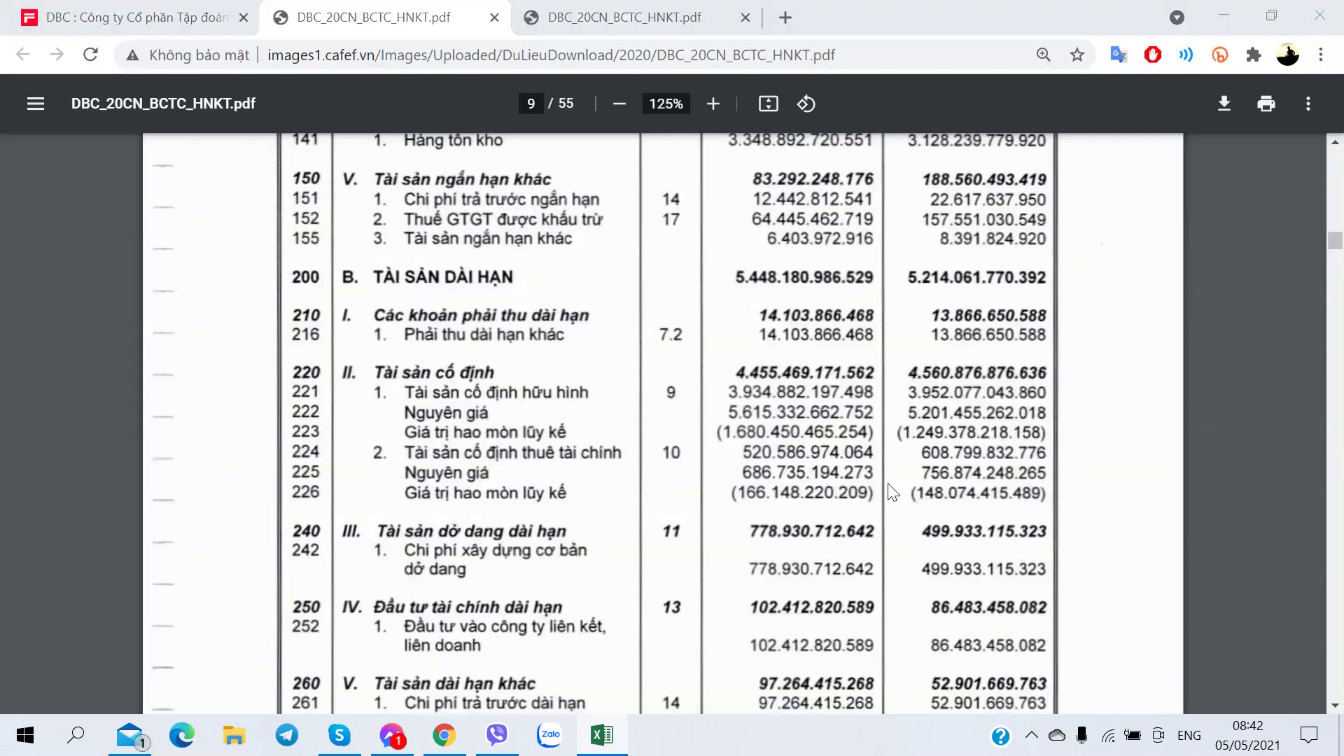
pyautogui.hotkey('alt', 'Tab')
pyautogui.write('-1680')
pyautogui.press('Right')
pyautogui.press('Left')
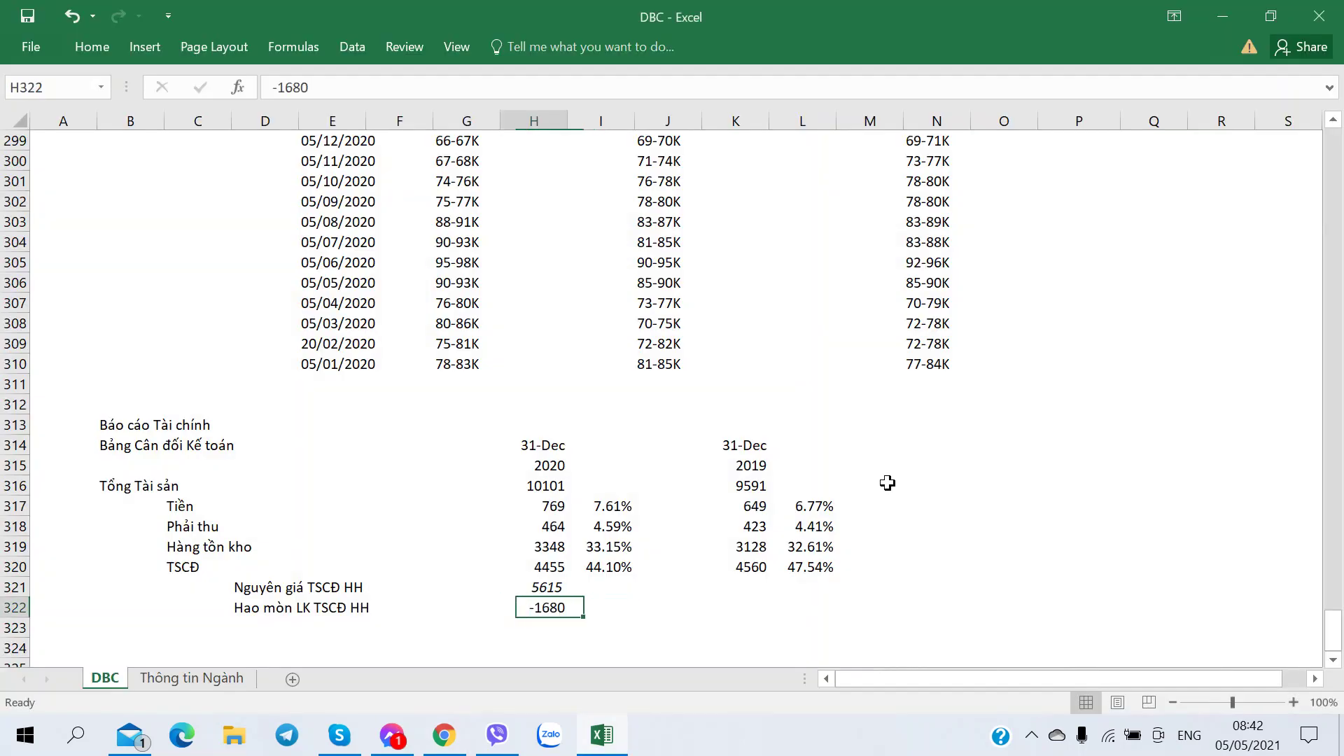
# Copy the "Nguyên giá TSCĐ HH" label from D321 into D323.
pyautogui.press('Down')
pyautogui.press('Left')
pyautogui.press('Left')
pyautogui.press('Left')
pyautogui.press('Left')
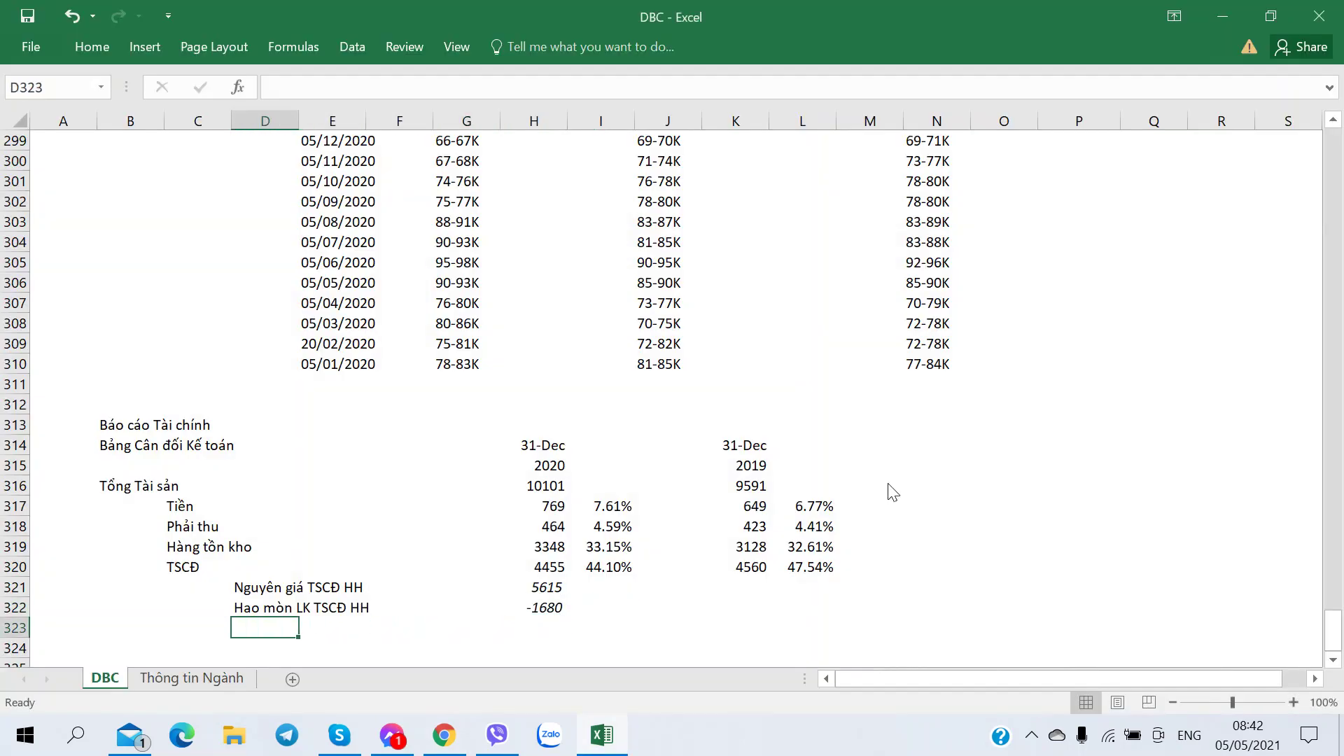
pyautogui.hotkey('alt', 'Tab')
pyautogui.hotkey('alt', 'Tab')
pyautogui.press('Up')
pyautogui.press('Up')
pyautogui.hotkey('ctrl', 'c')
pyautogui.press('Down')
pyautogui.press('Down')
pyautogui.hotkey('ctrl', 'v')
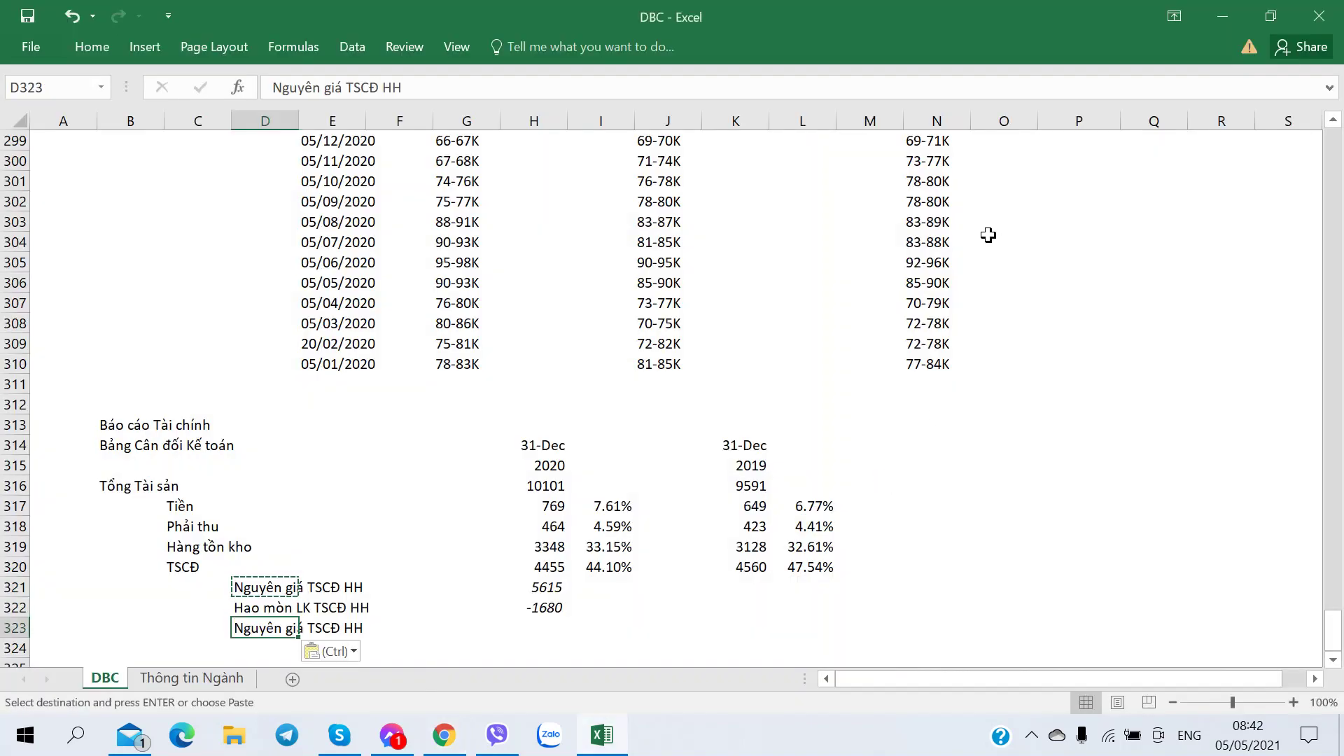
# Change the copied label in D323 to "Nguyên giá TSCĐ VH".
pyautogui.click(391, 87)
pyautogui.press('BackSpace')
pyautogui.write('V')
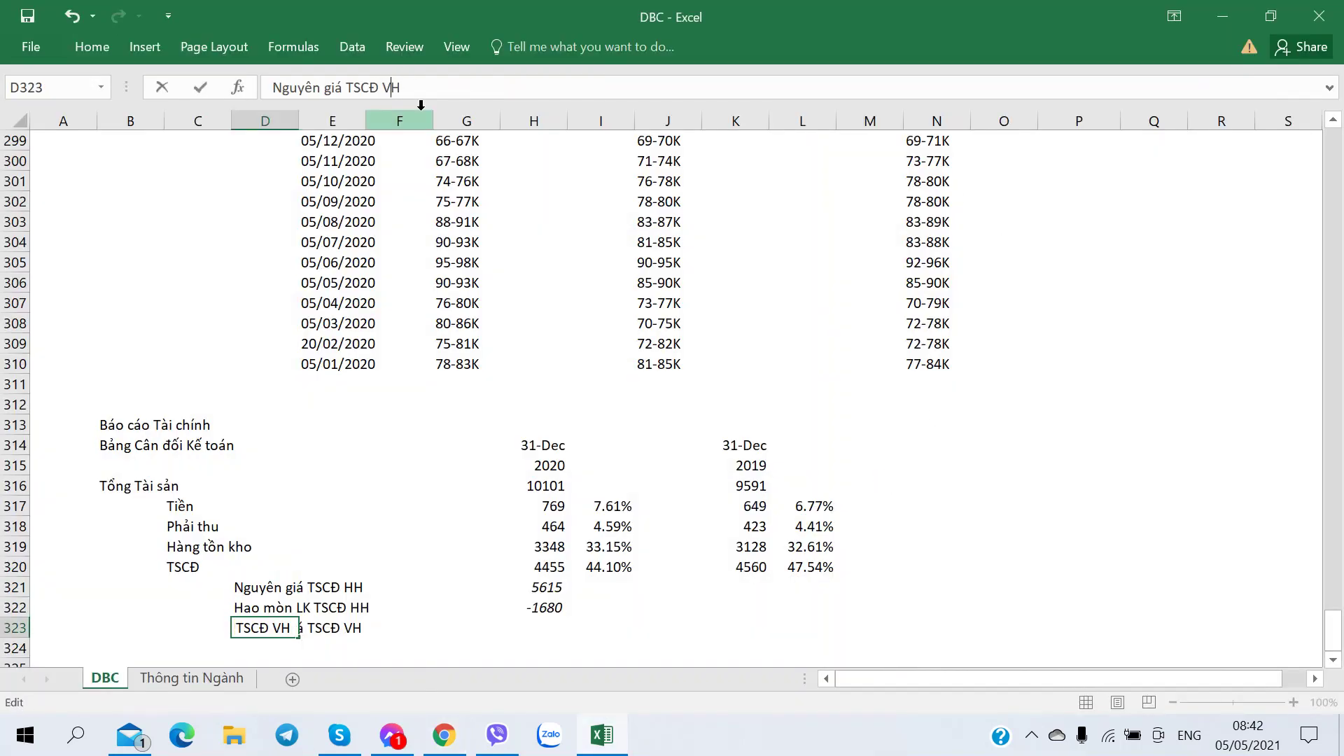
pyautogui.press('Return')
# Copy the depreciation label from D322 into D324 and change it to "Hao mòn LK TSCĐ VH".
pyautogui.press('Up')
pyautogui.press('Up')
pyautogui.hotkey('ctrl', 'c')
pyautogui.press('Down')
pyautogui.press('Down')
pyautogui.hotkey('ctrl', 'v')
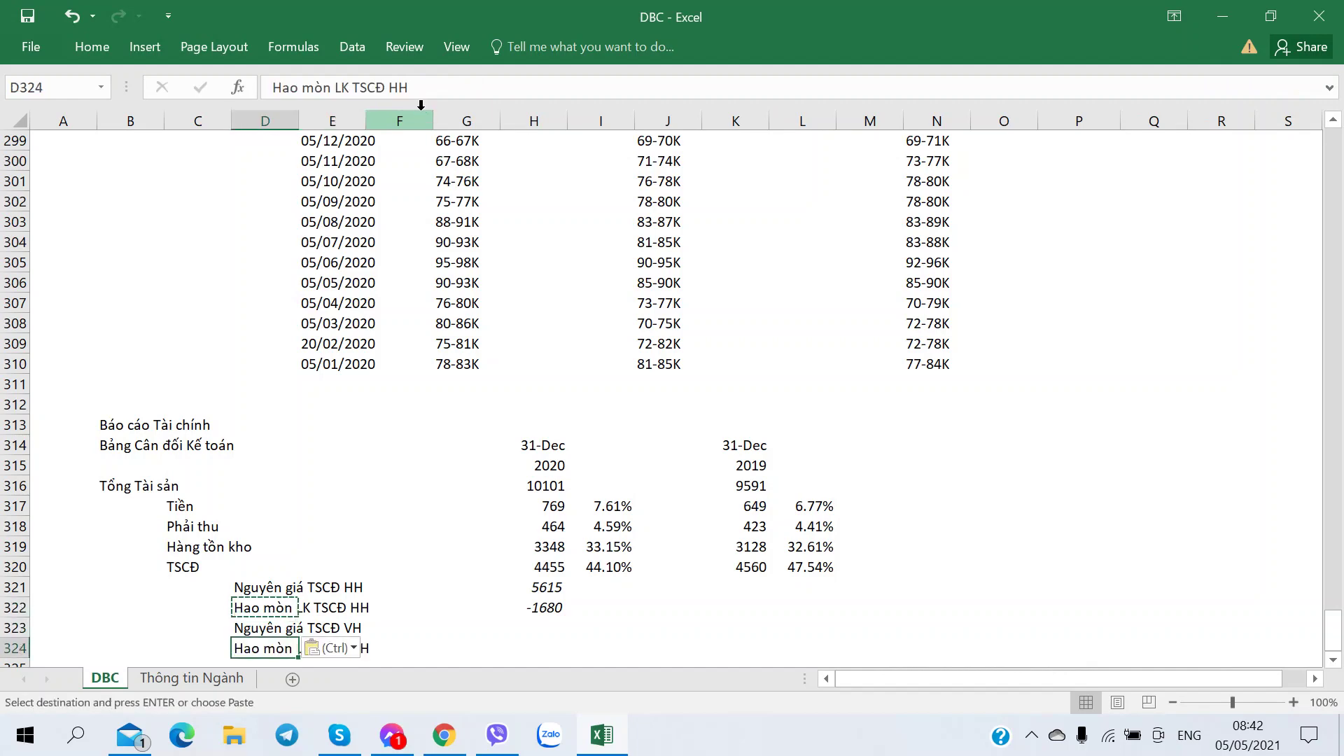
pyautogui.click(398, 87)
pyautogui.press('BackSpace')
pyautogui.write('V')
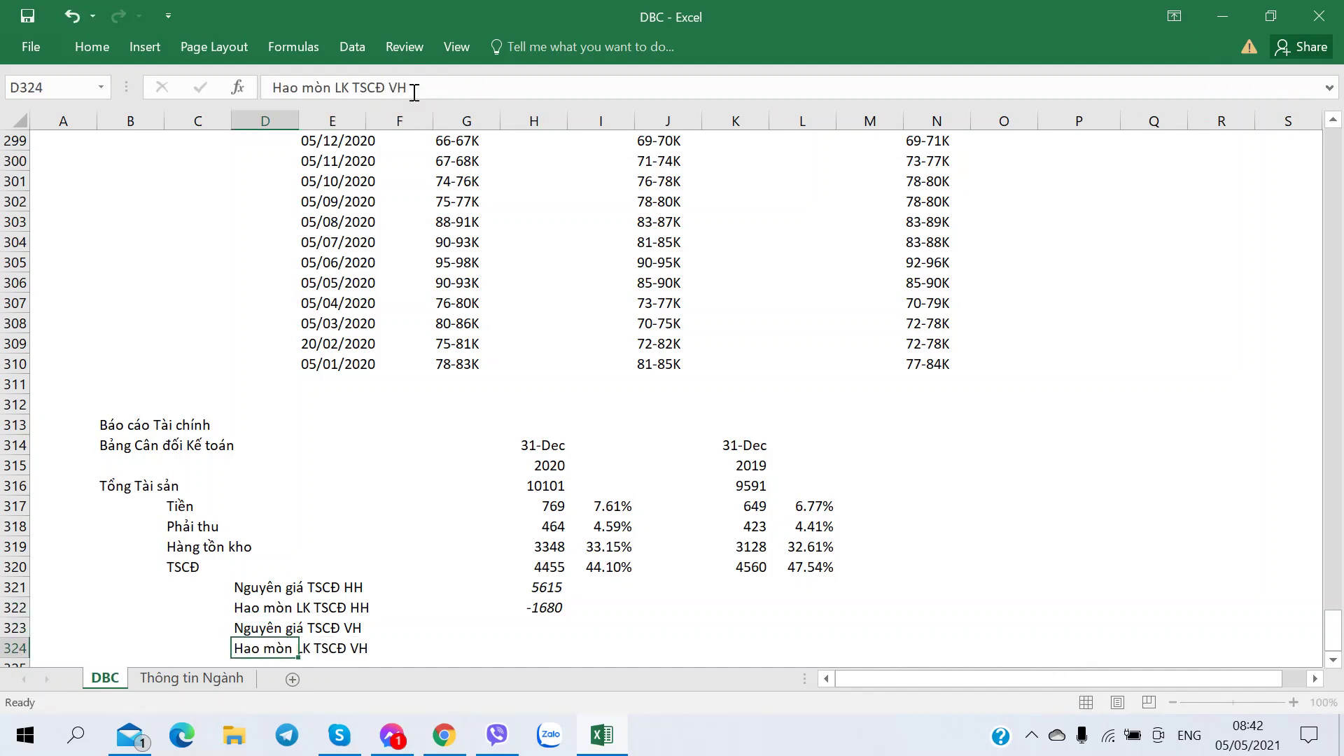
# Enter the 2020 original cost from line 225 of the PDF report, 686, in H323.
pyautogui.press('Tab')
pyautogui.press('Tab')
pyautogui.press('Tab')
pyautogui.press('Tab')
pyautogui.press('Up')
pyautogui.hotkey('alt', 'Tab')
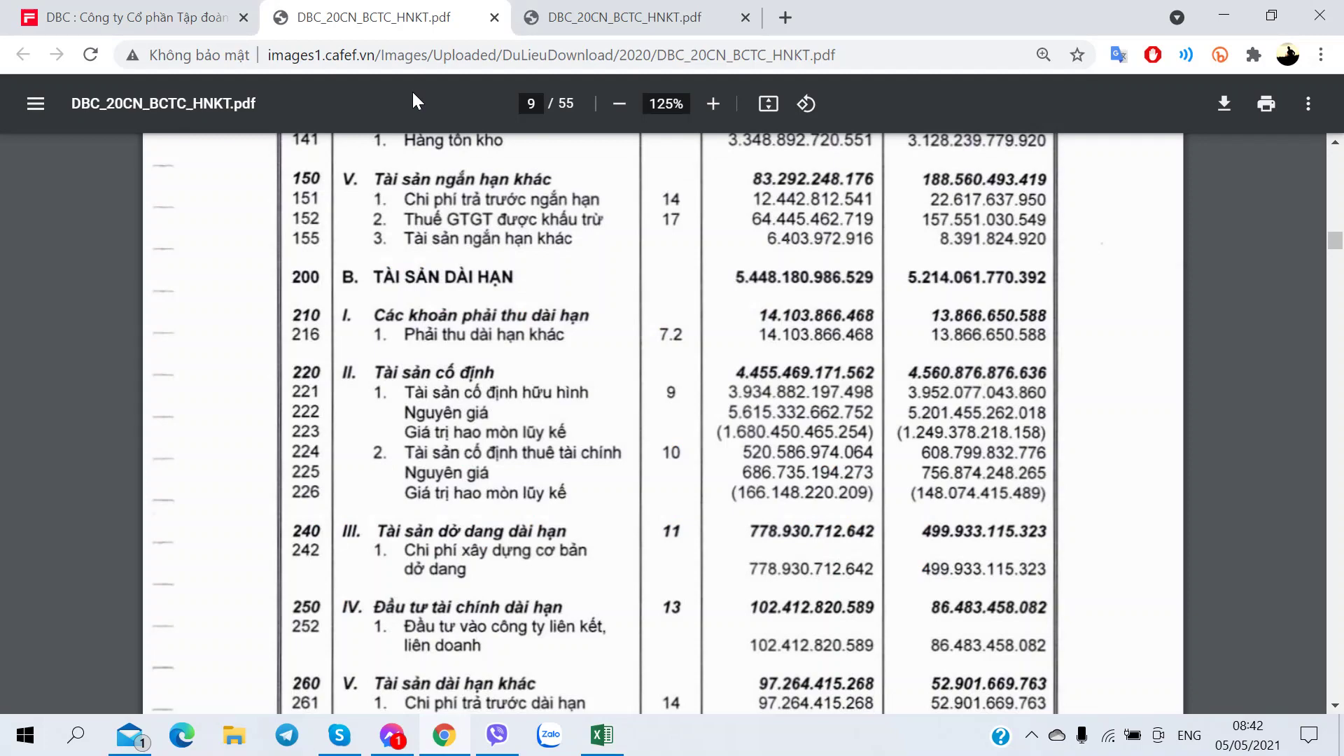
pyautogui.hotkey('alt', 'Tab')
pyautogui.write('686')
pyautogui.press('Return')
# Enter the 2020 accumulated depreciation from line 226 of the PDF report, -166, in H324.
pyautogui.hotkey('alt', 'Tab')
pyautogui.hotkey('alt', 'Tab')
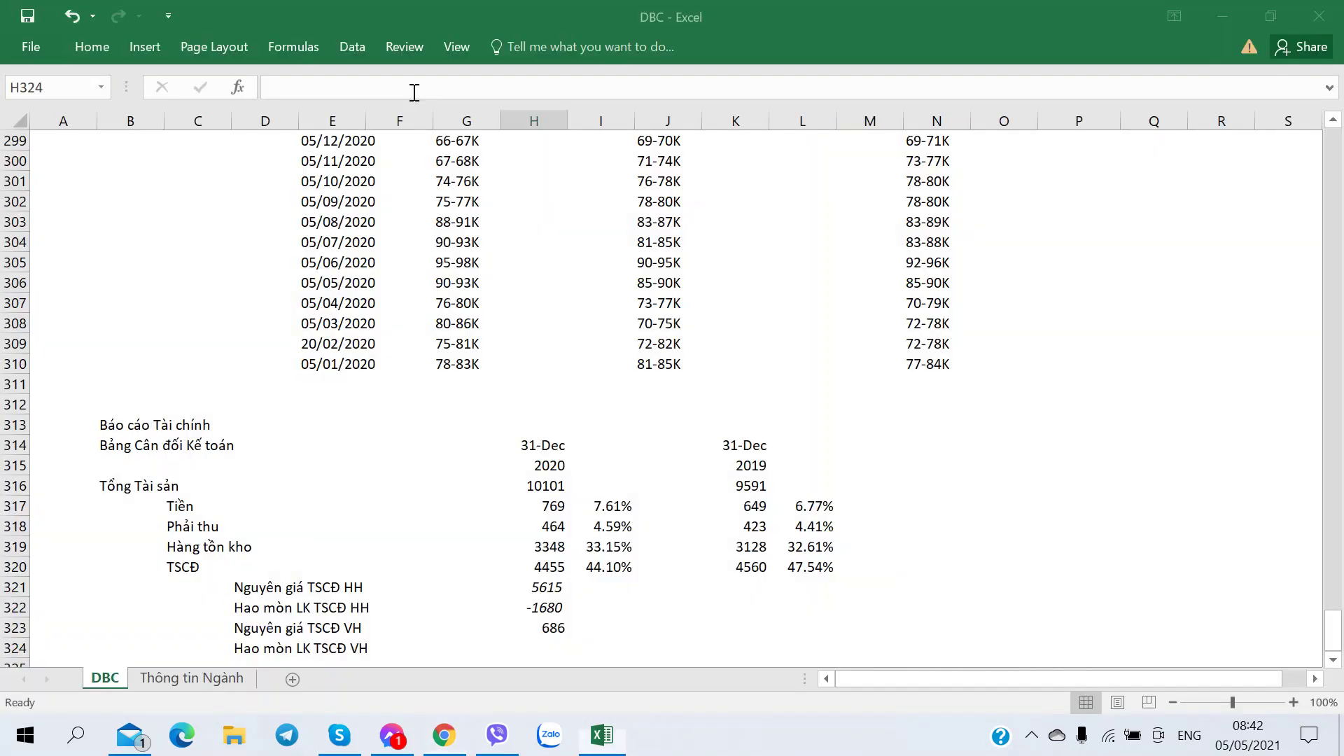
pyautogui.write('-166')
pyautogui.press('Return')
# Italicize the 2020 values in H323:H324.
pyautogui.press('Up')
pyautogui.press('Up')
pyautogui.hotkey('shift', 'Down')
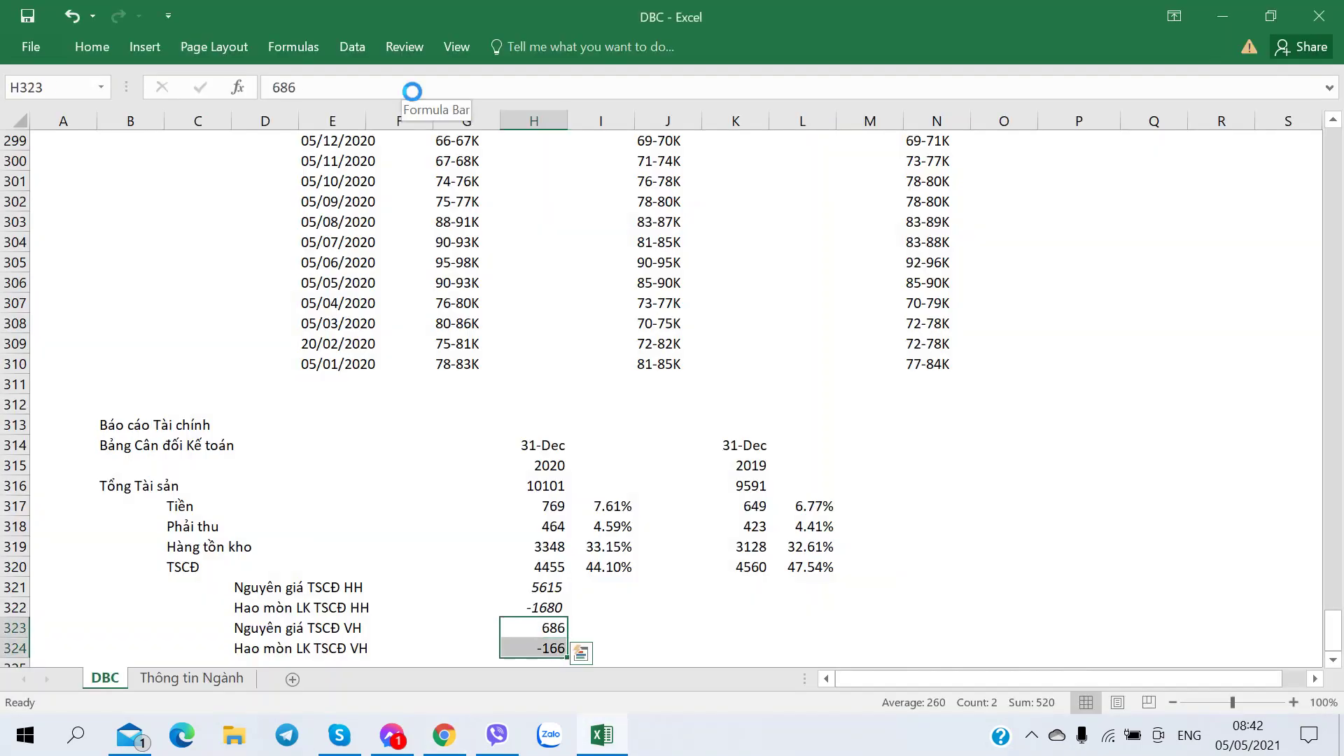
pyautogui.hotkey('ctrl', 'i')
# Enter the 2019 original cost of tangible fixed assets from the PDF report, 5201, in K321.
pyautogui.press('Right')
pyautogui.press('Right')
pyautogui.press('Up')
pyautogui.press('Up')
pyautogui.press('Right')
pyautogui.press('Right')
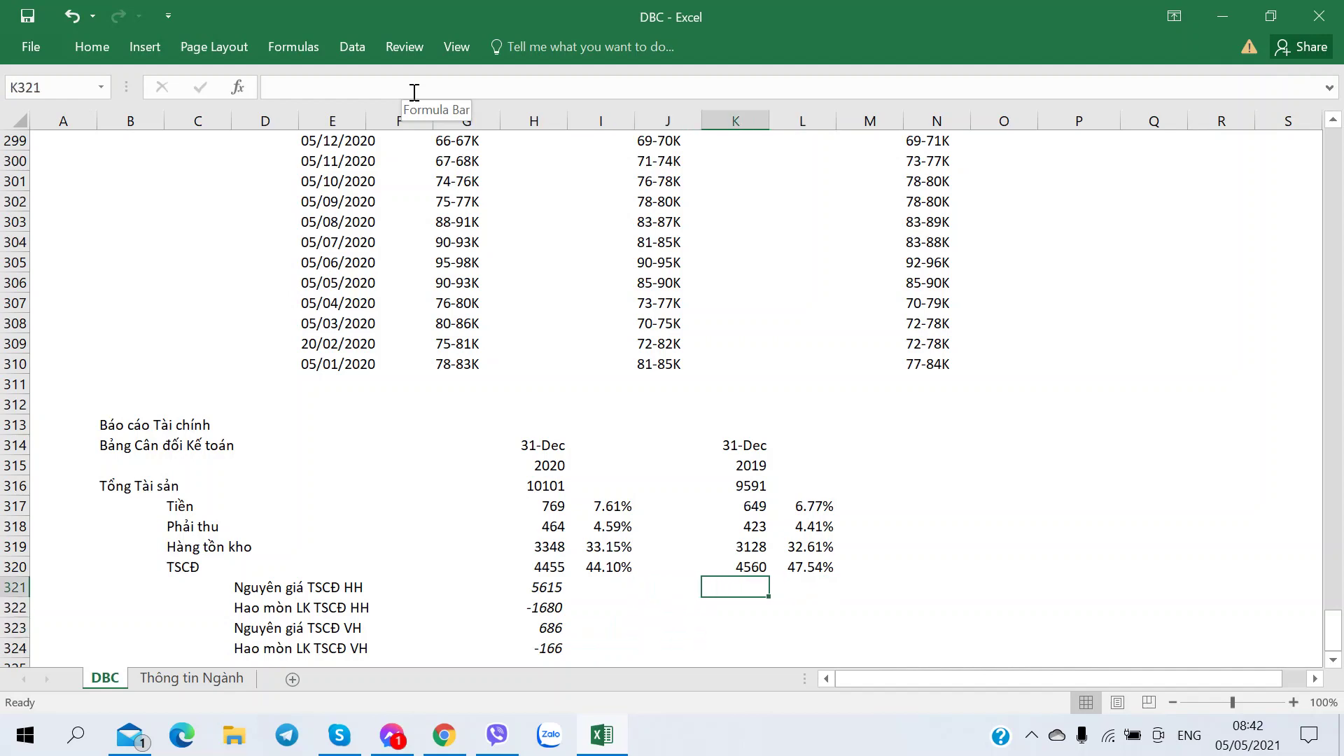
pyautogui.hotkey('alt', 'Tab')
pyautogui.hotkey('alt', 'Tab')
pyautogui.write('5201')
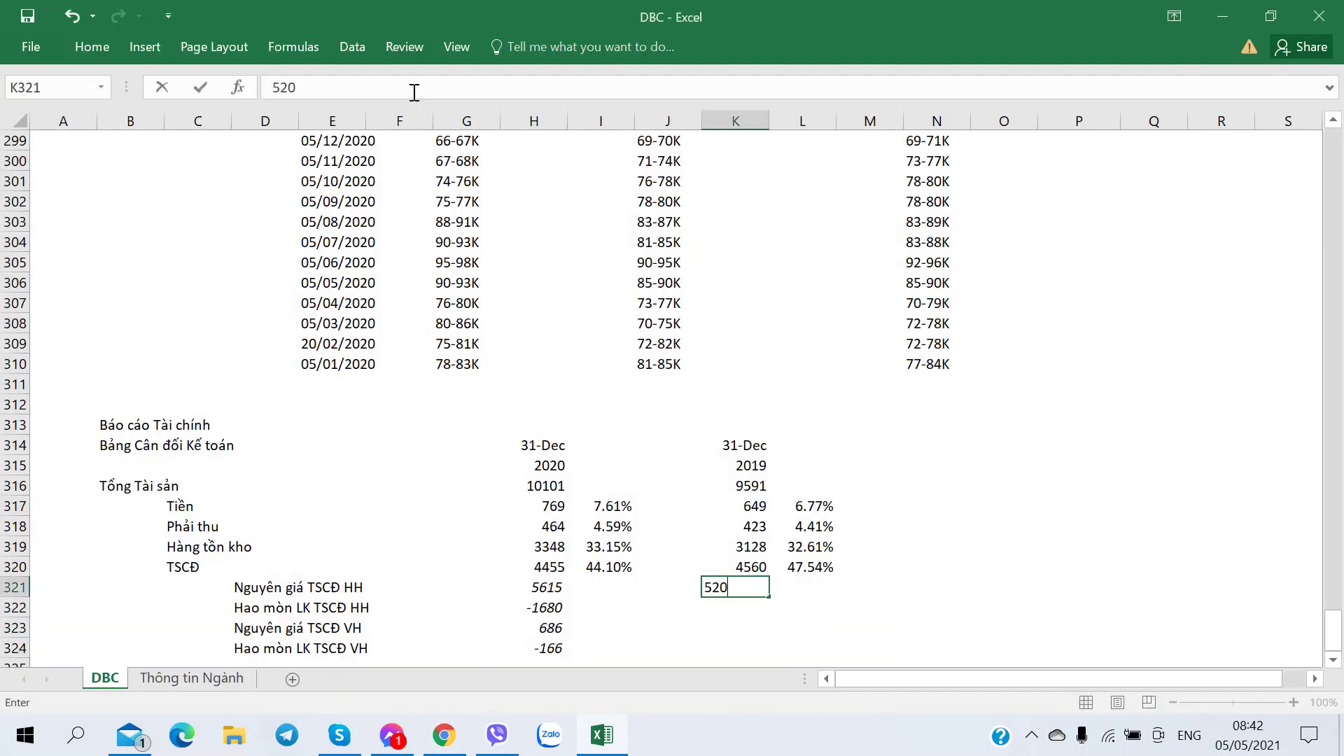
pyautogui.hotkey('ctrl', 'Return')
# Clear the auto-filled ratio in L321 and italicize the 2019 value in K321.
pyautogui.press('Right')
pyautogui.press('Delete')
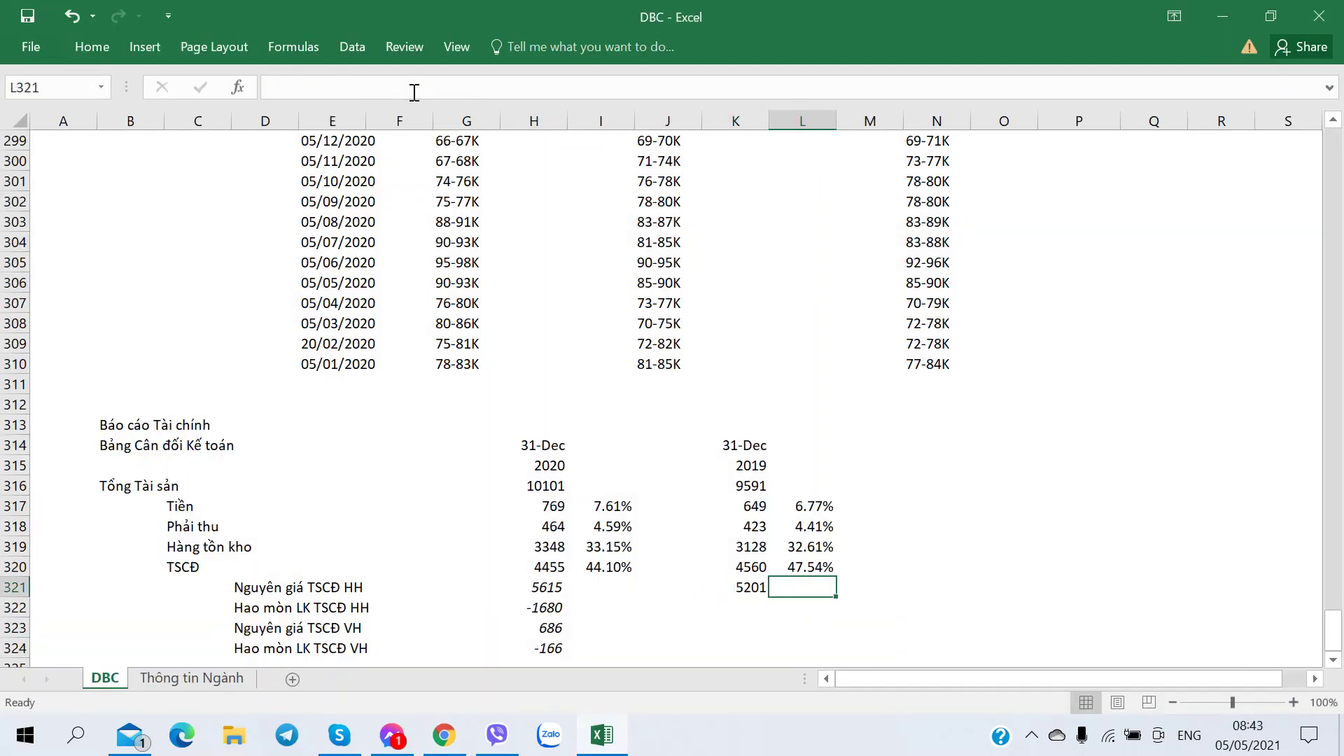
pyautogui.press('Left')
pyautogui.hotkey('ctrl', 'i')
# Enter the 2019 accumulated depreciation of tangible fixed assets from the PDF report, -1249, in K322.
pyautogui.press('Down')
pyautogui.hotkey('alt', 'Tab')
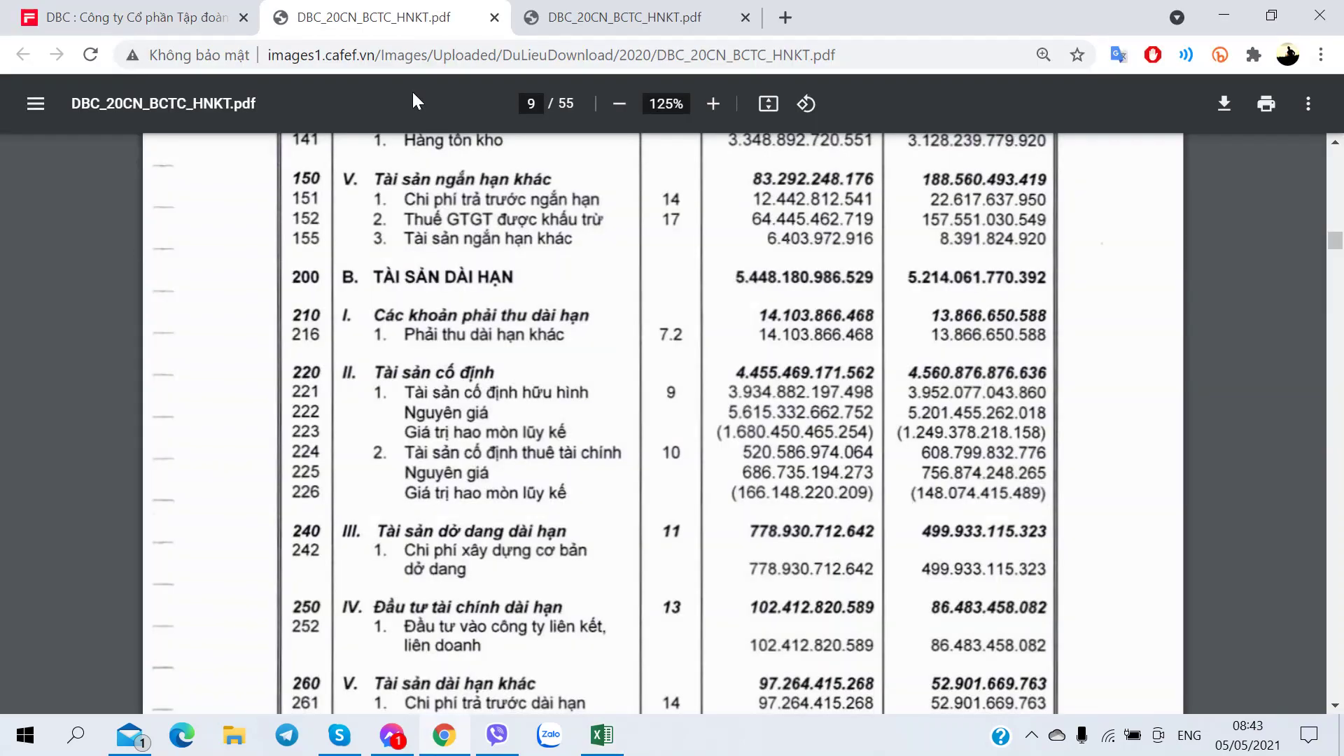
pyautogui.hotkey('alt', 'Tab')
pyautogui.write('-1249')
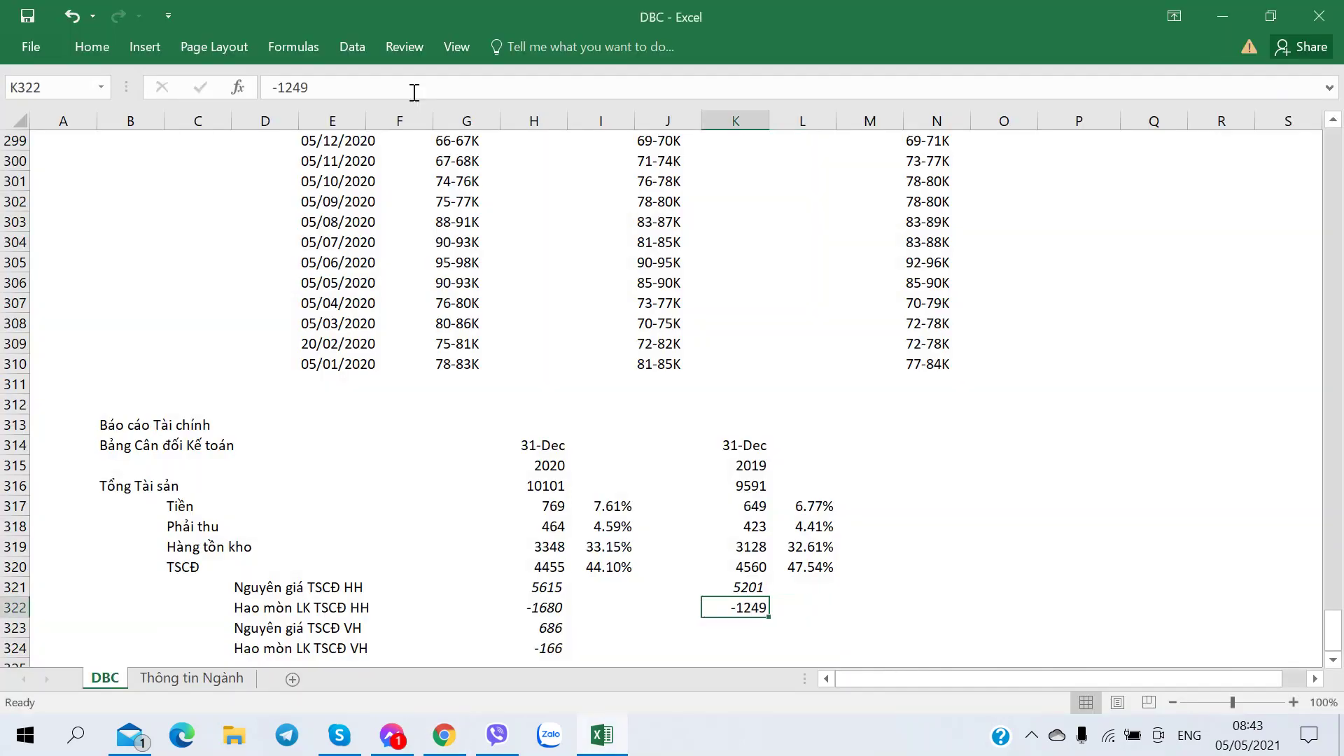
pyautogui.hotkey('ctrl', 'Return')
# Enter the 2019 original cost from line 225 of the PDF report, 756, in K323.
pyautogui.press('Down')
pyautogui.hotkey('alt', 'Tab')
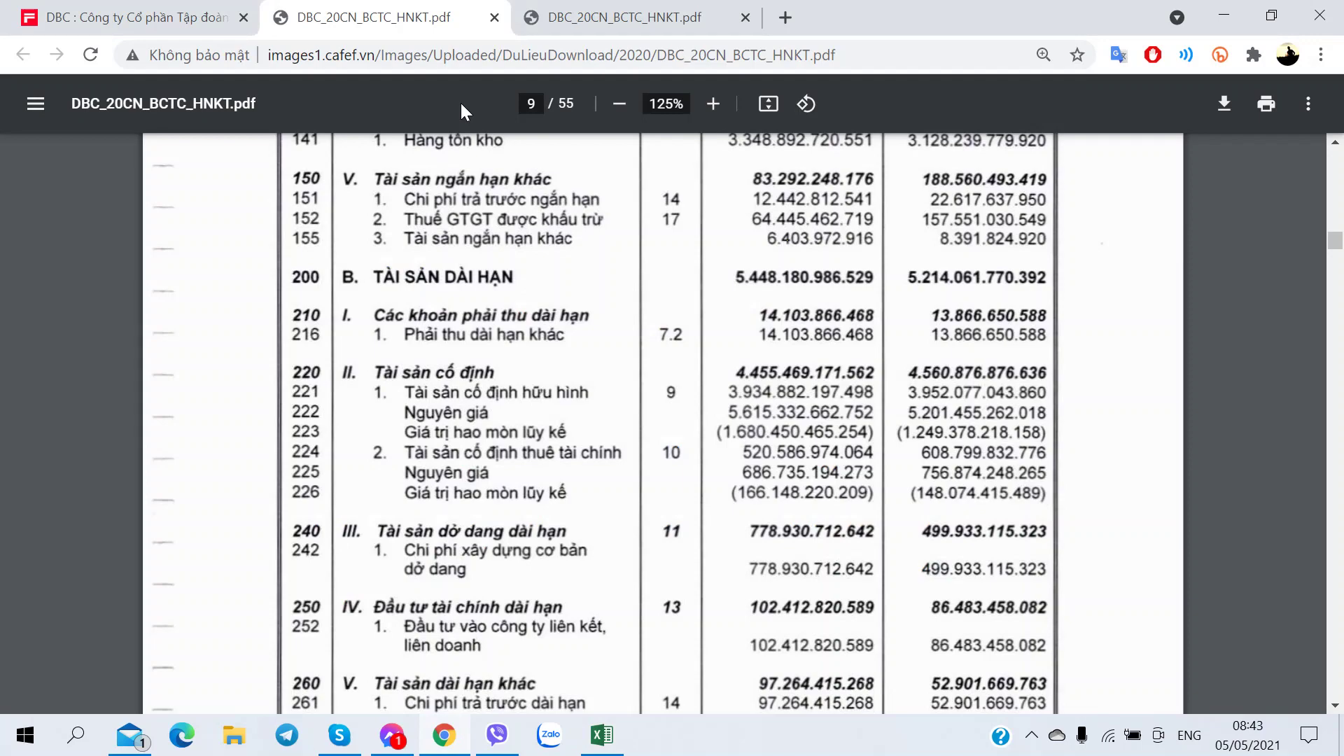
pyautogui.hotkey('alt', 'Tab')
pyautogui.write('756')
pyautogui.hotkey('ctrl', 'Return')
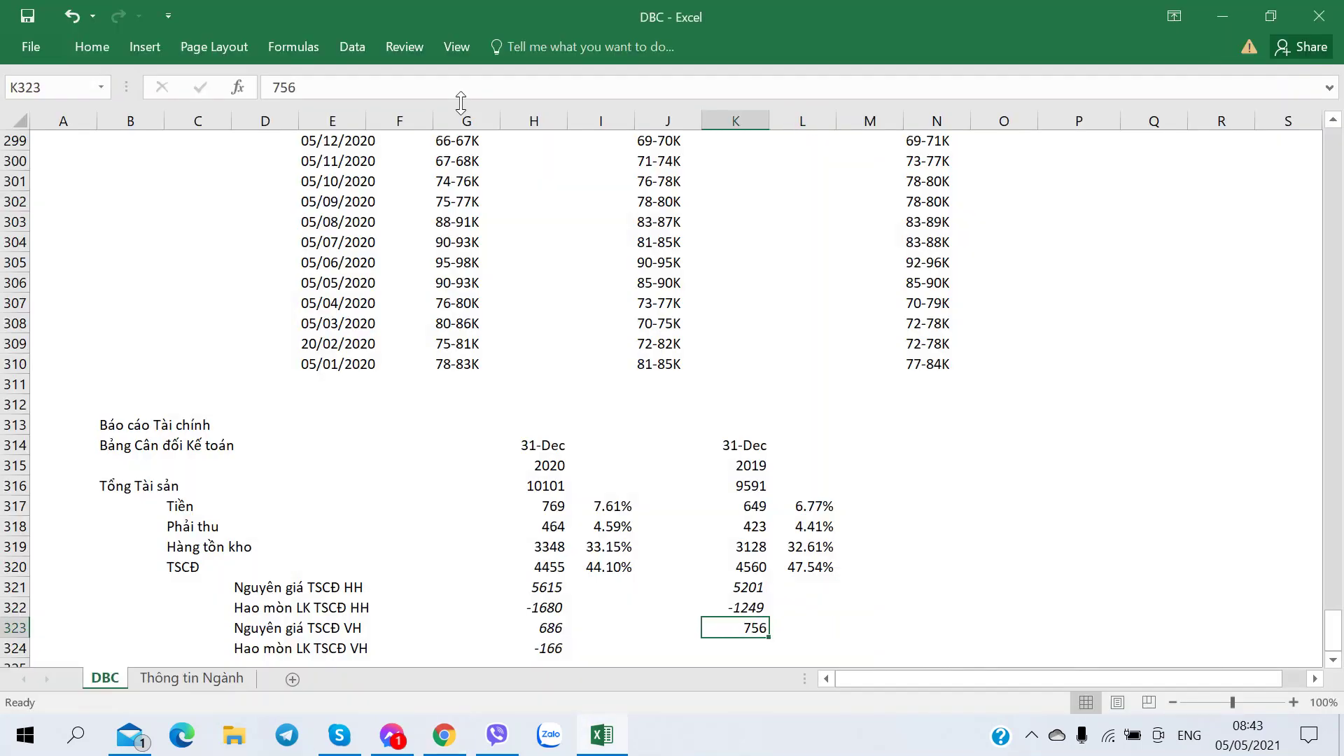
# Enter the 2019 accumulated depreciation from line 226 of the PDF report, -148, in K324.
pyautogui.press('Down')
pyautogui.hotkey('alt', 'Tab')
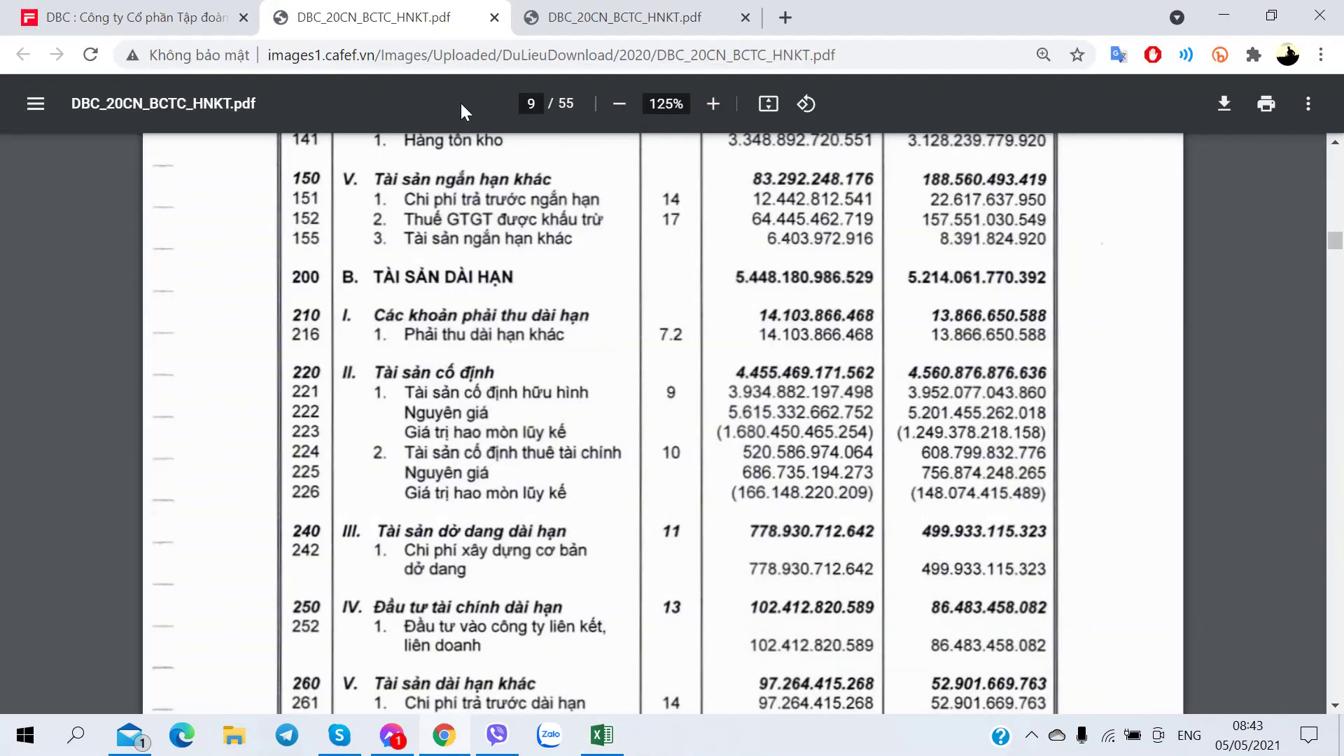
pyautogui.hotkey('alt', 'Tab')
pyautogui.write('-14')
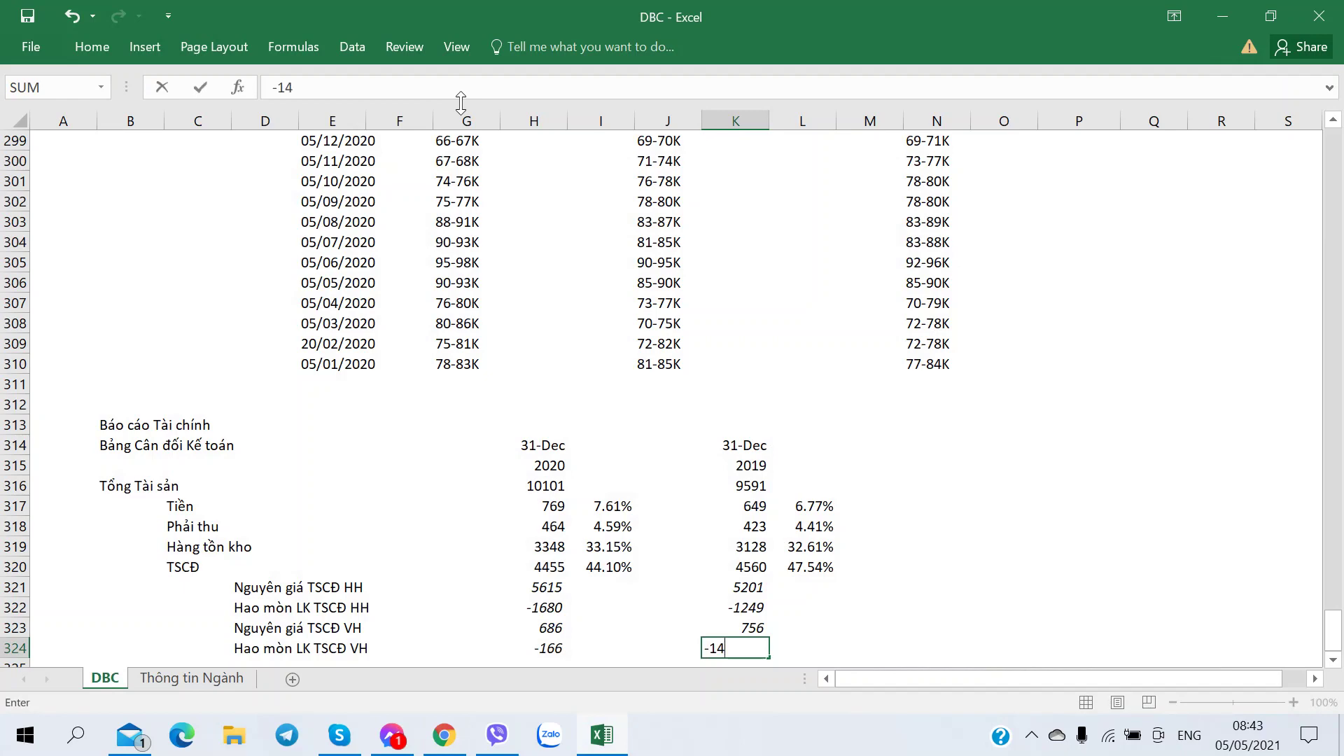
pyautogui.hotkey('alt', 'Tab')
pyautogui.hotkey('alt', 'Tab')
pyautogui.write('8')
pyautogui.hotkey('ctrl', 'Return')
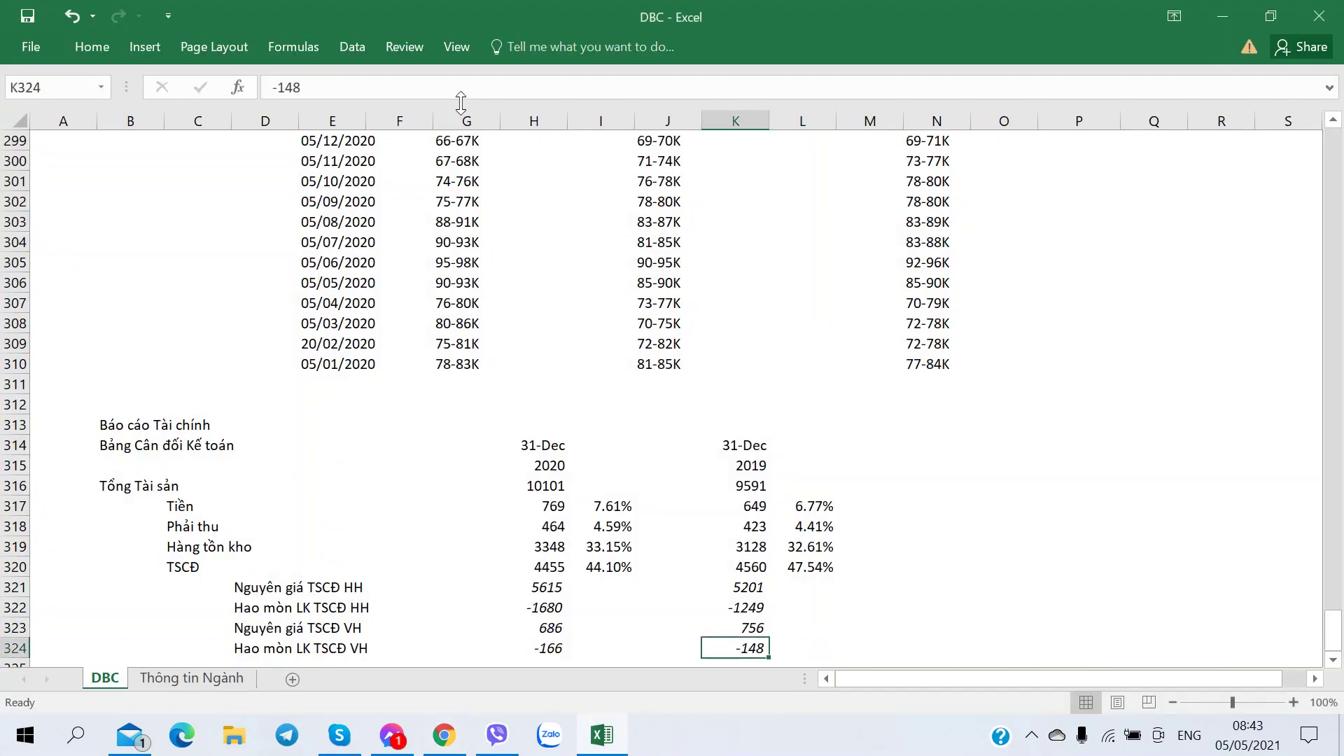
pyautogui.scroll(-1, 461, 126)
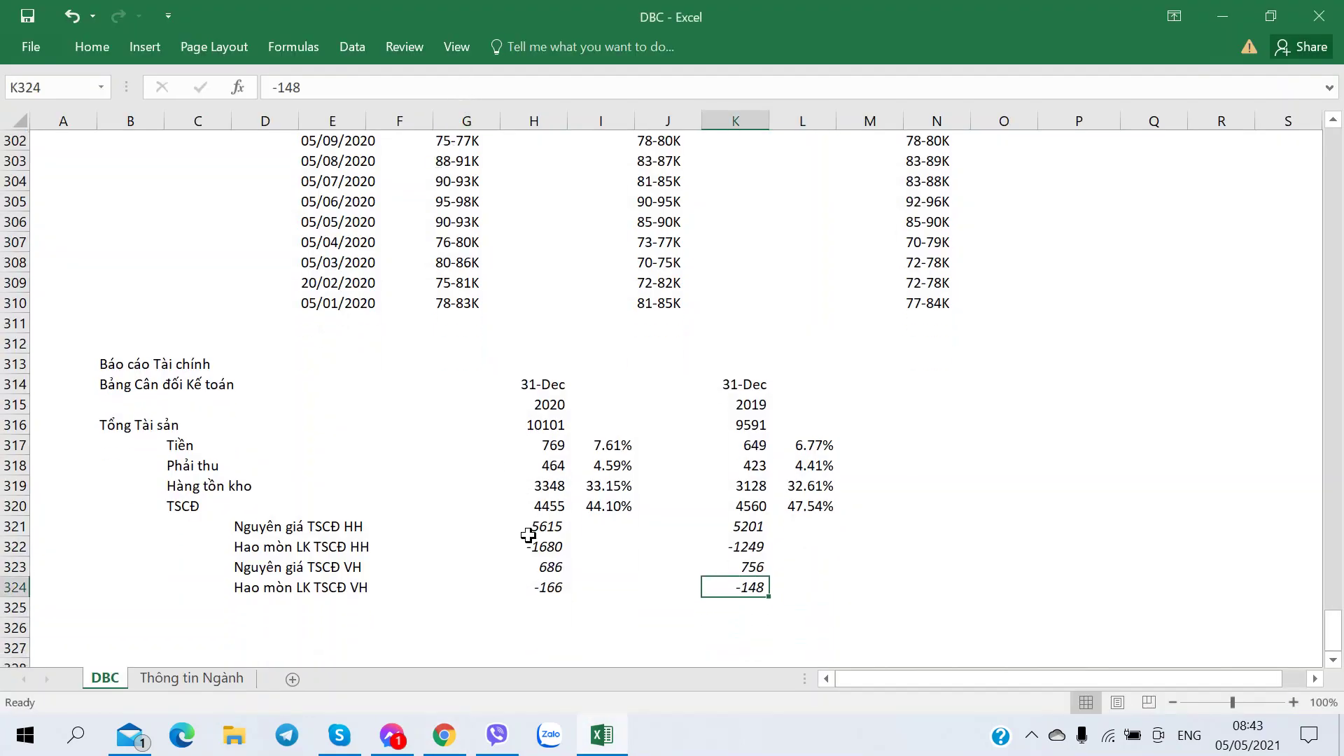
pyautogui.moveTo(529, 536); pyautogui.dragTo(532, 589)
pyautogui.click(641, 550)
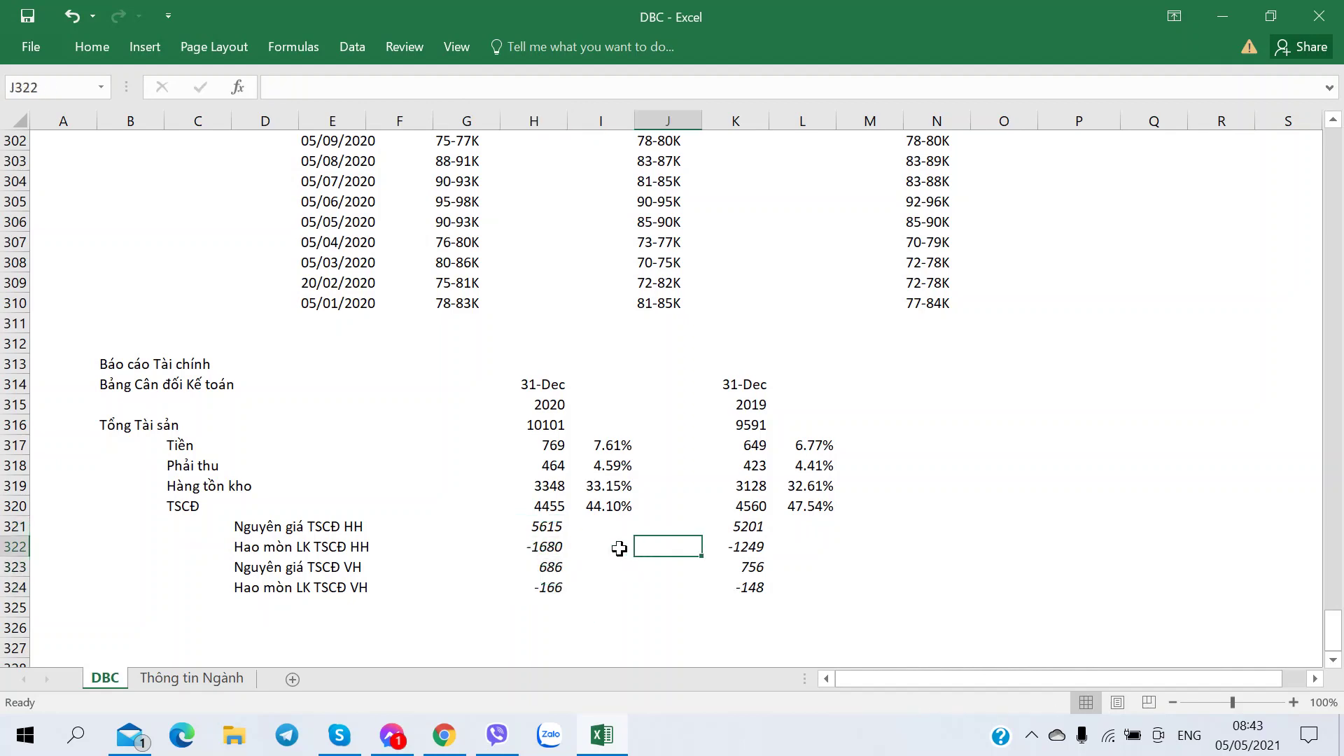
pyautogui.click(545, 527)
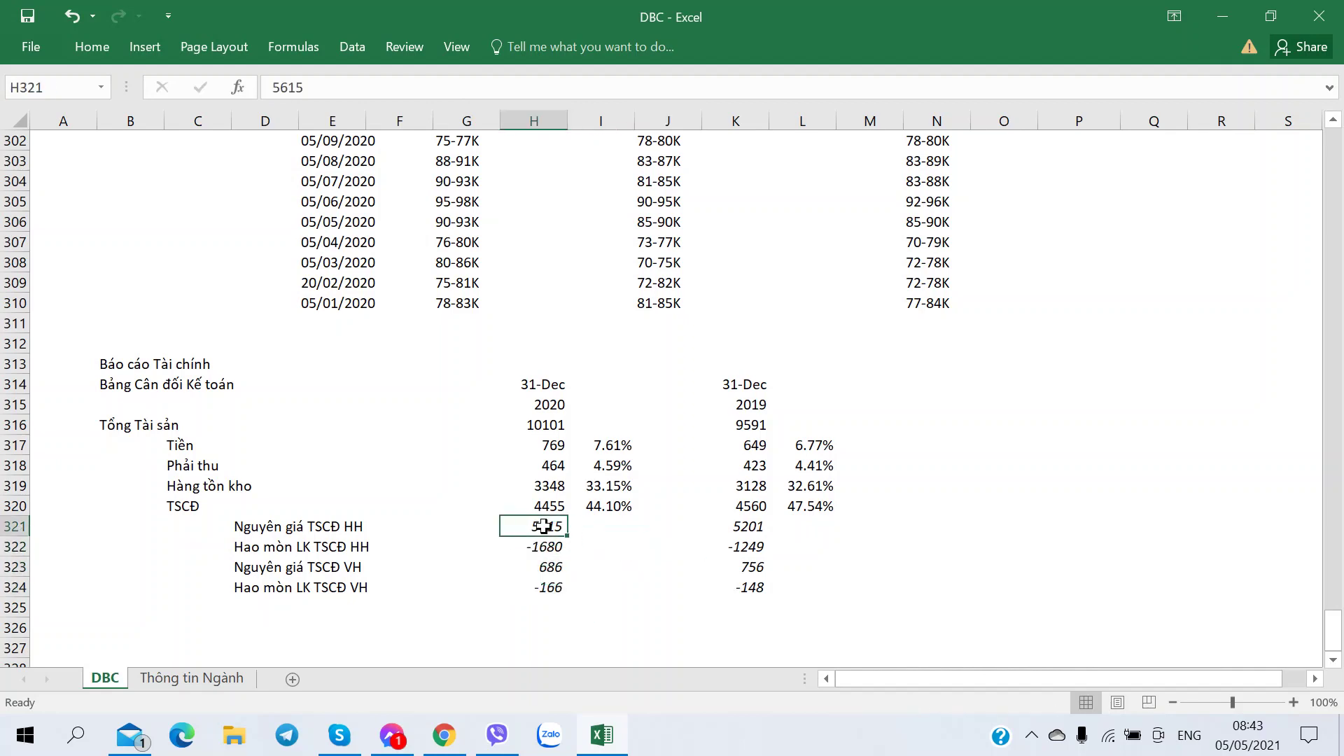
# In the browser, show DBC's financial information on CafeF by year and open the full asset table.
pyautogui.hotkey('alt', 'Tab')
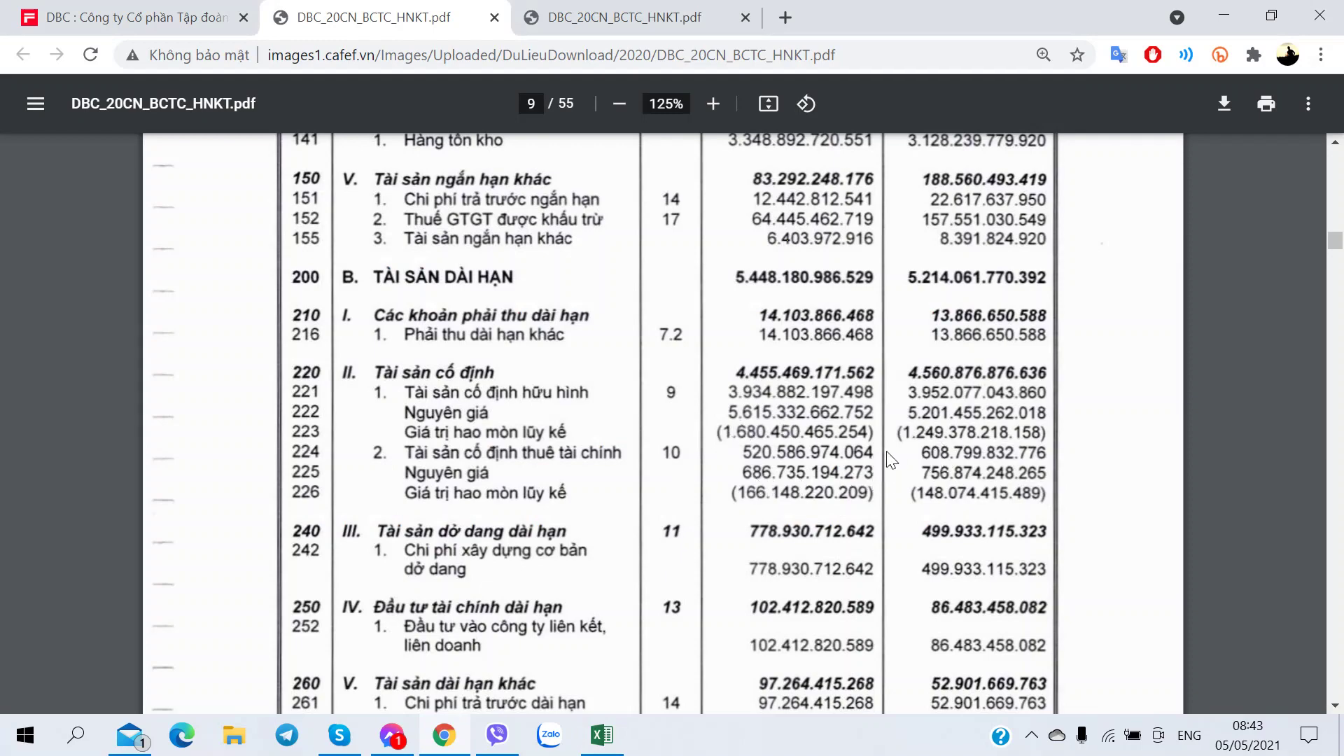
pyautogui.click(178, 23)
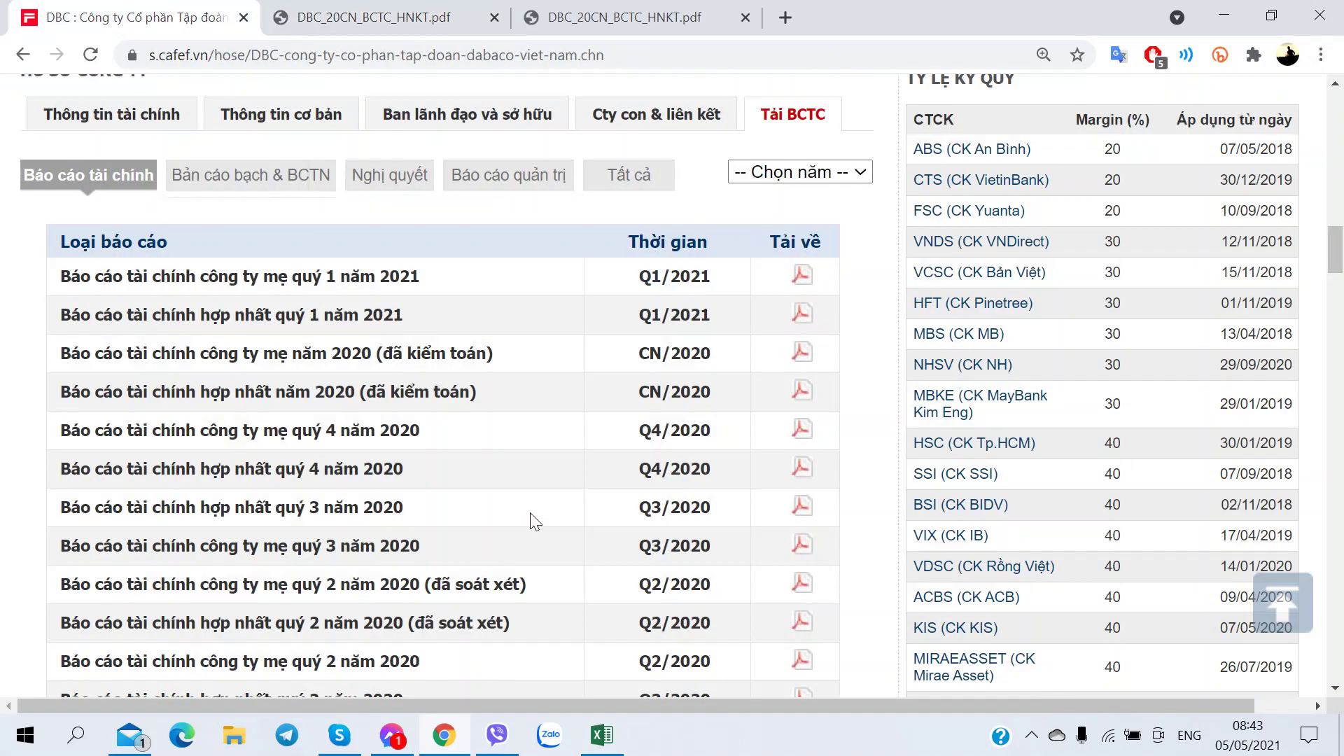
pyautogui.click(140, 130)
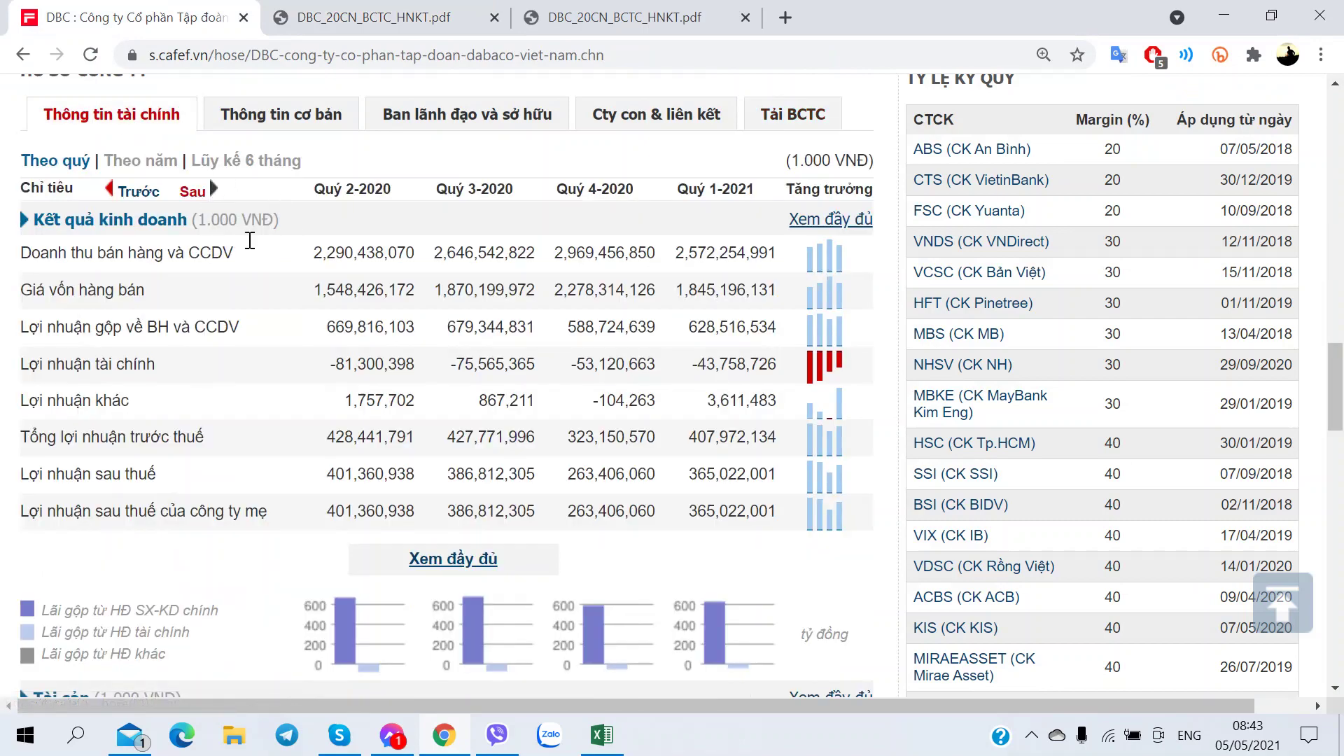
pyautogui.click(166, 168)
pyautogui.scroll(-4, 827, 411)
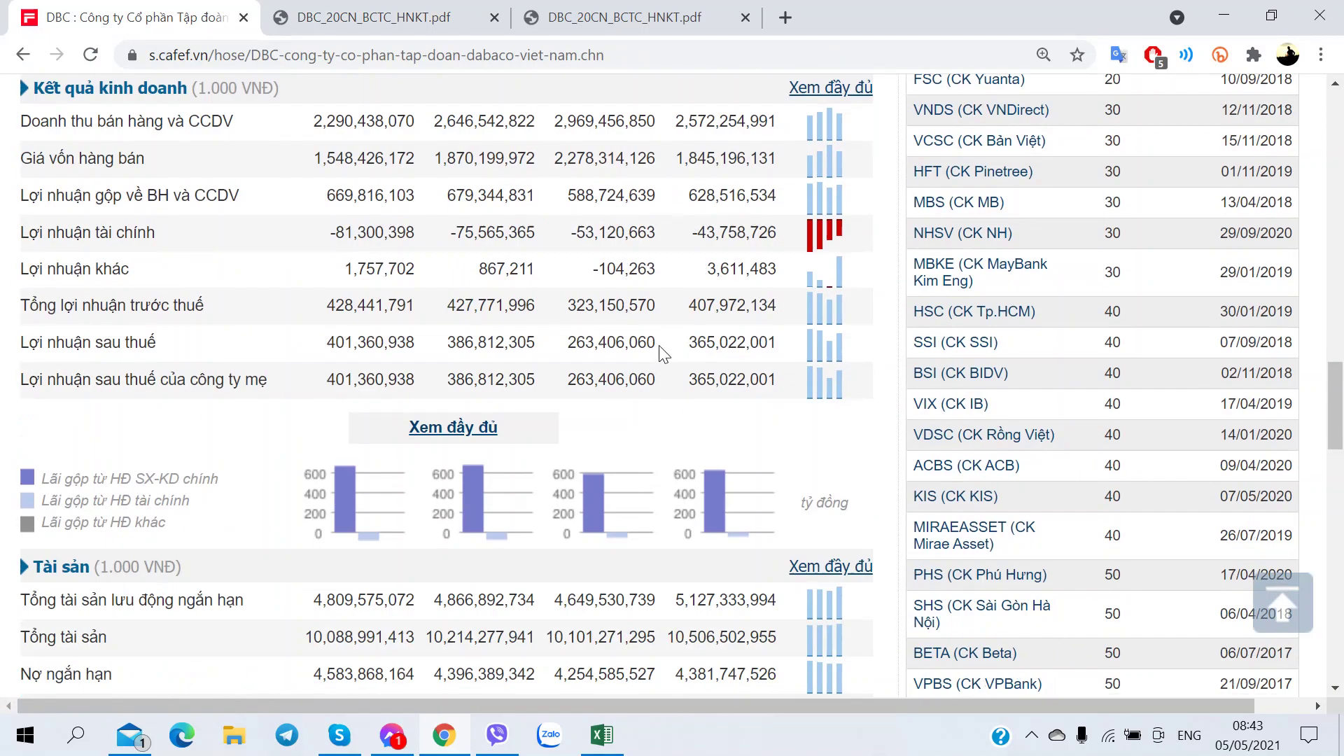
pyautogui.click(828, 399)
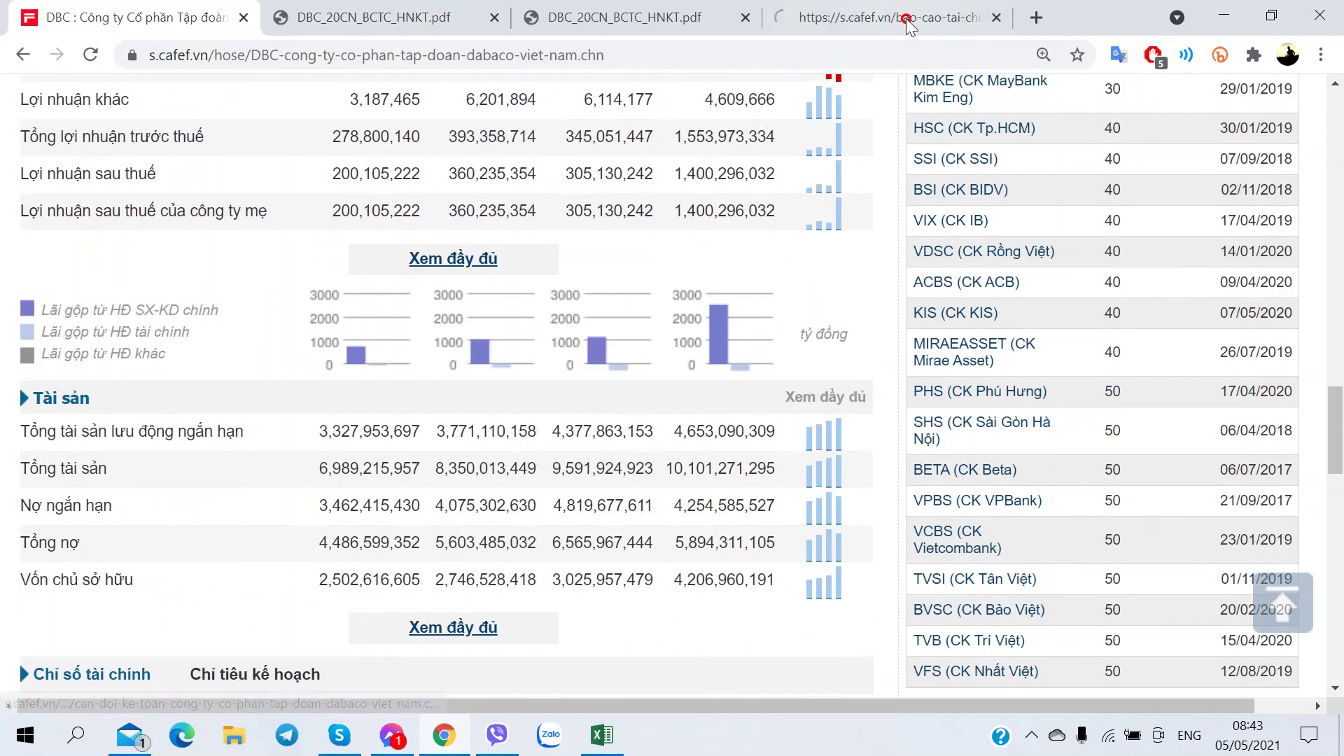
# Expand the fixed assets item (Tài sản cố định) and compare its cost and depreciation figures from 2017 to 2020.
pyautogui.scroll(-5, 257, 439)
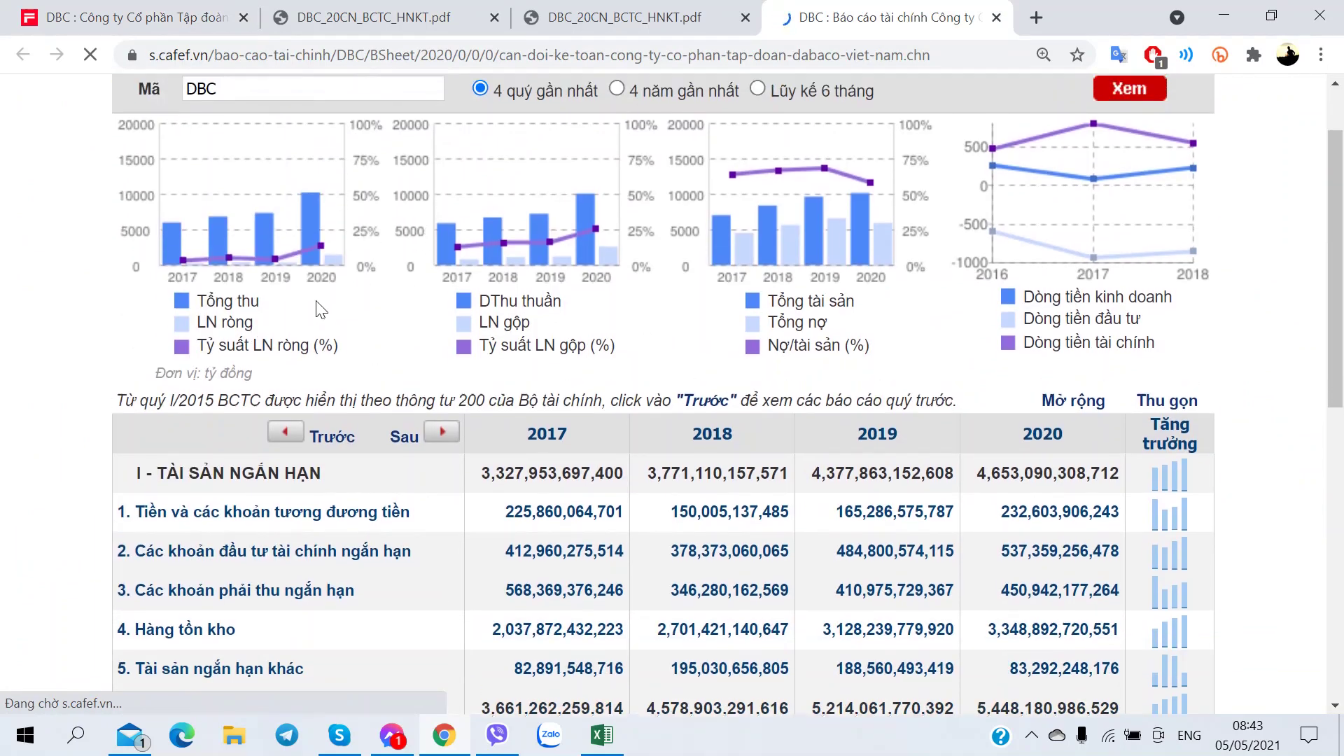
pyautogui.scroll(-3, 270, 353)
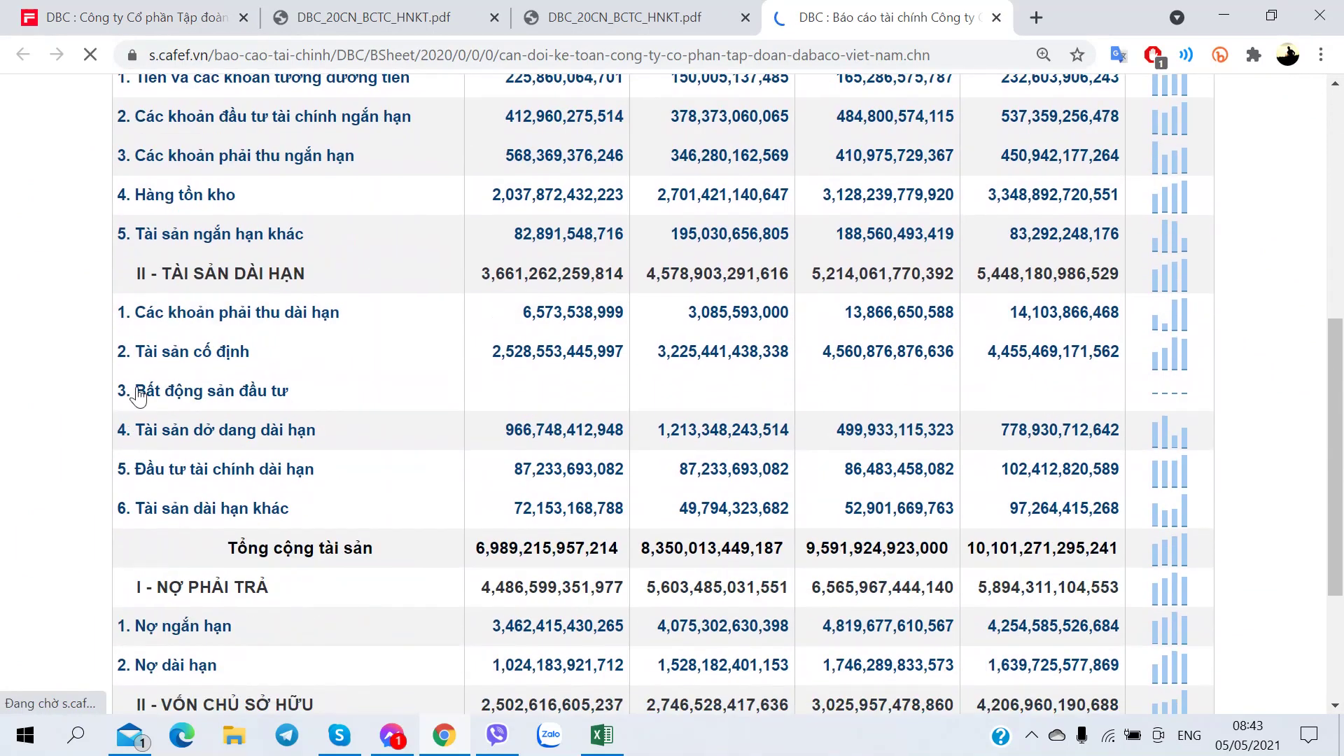
pyautogui.click(124, 352)
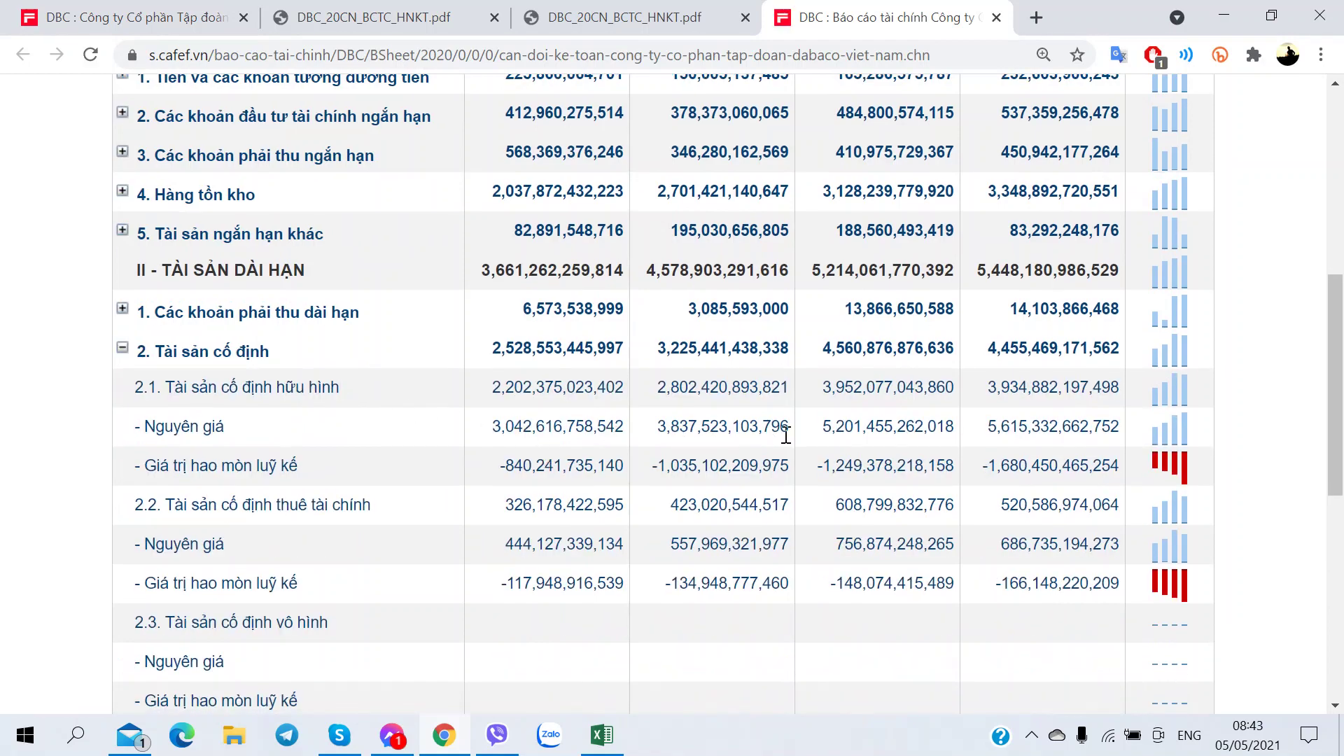
pyautogui.scroll(3, 751, 430)
pyautogui.scroll(-3, 728, 441)
pyautogui.scroll(3, 684, 426)
pyautogui.scroll(-5, 684, 427)
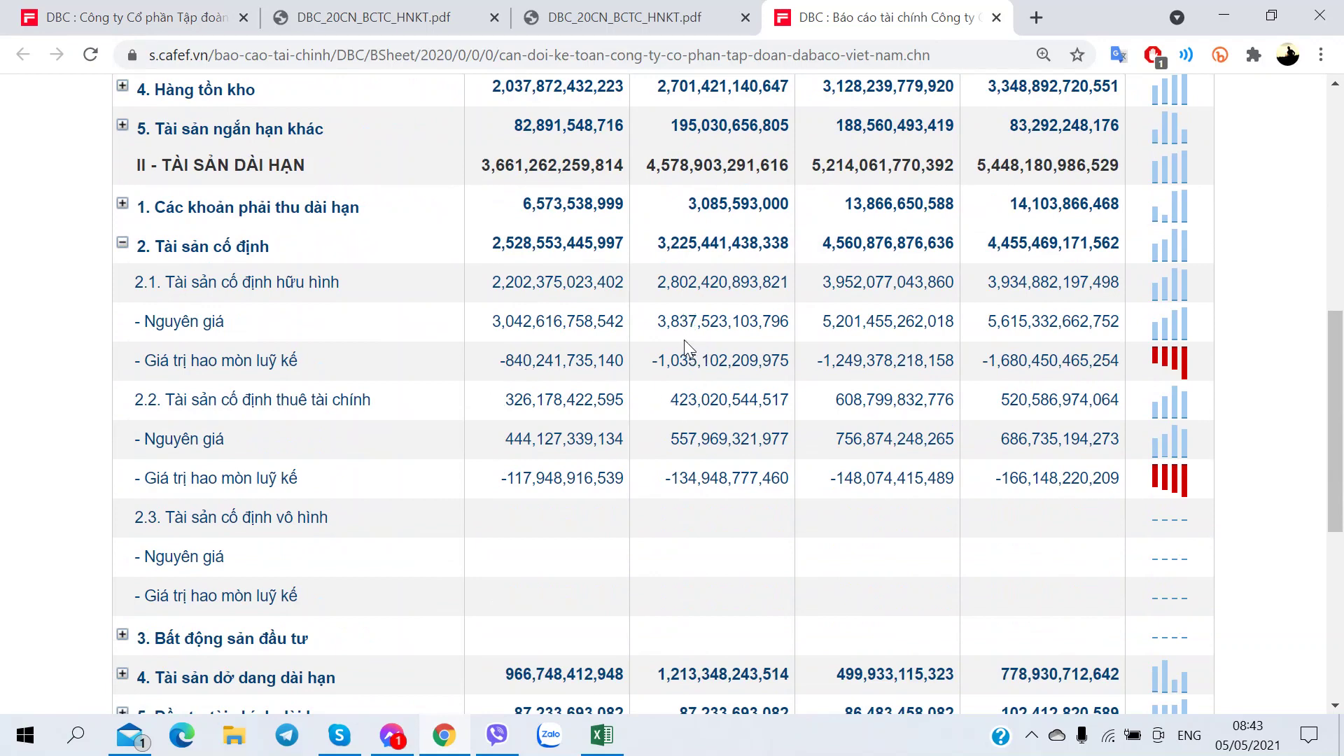
pyautogui.scroll(1, 684, 364)
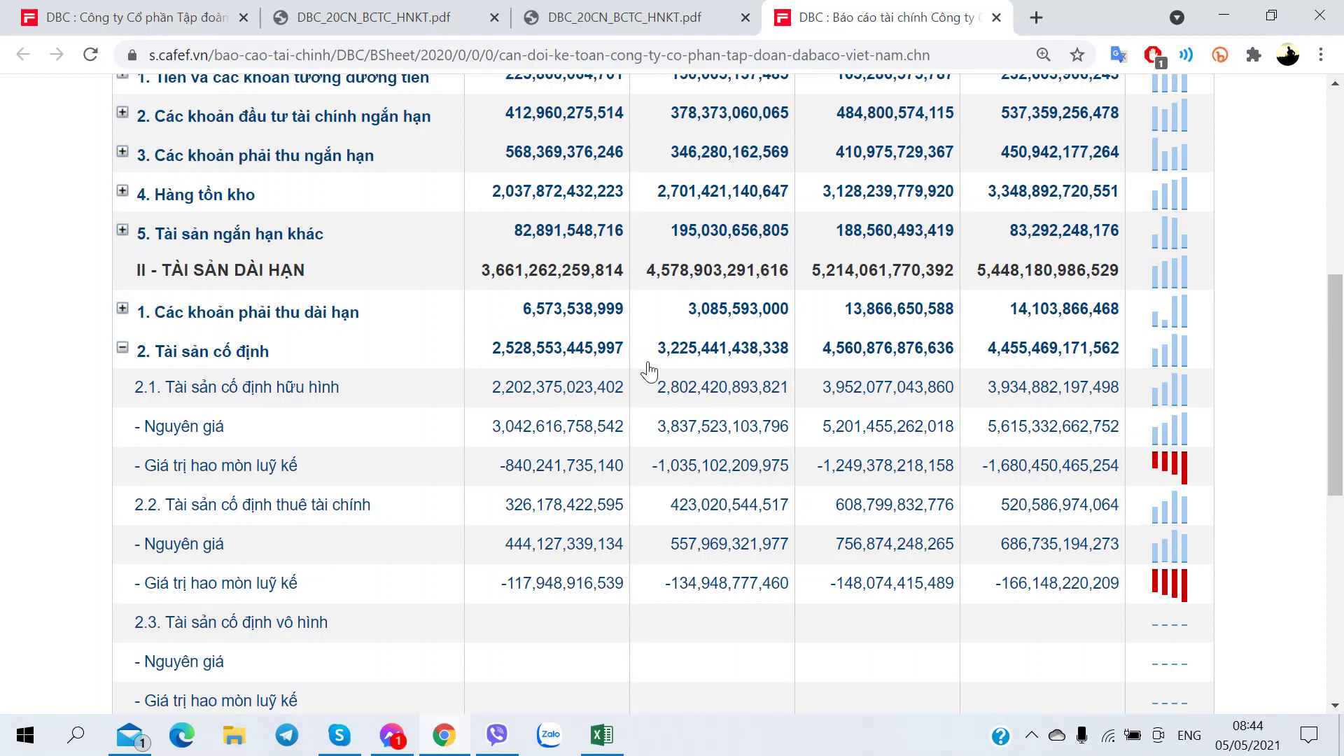
pyautogui.scroll(5, 754, 408)
pyautogui.scroll(-4, 750, 398)
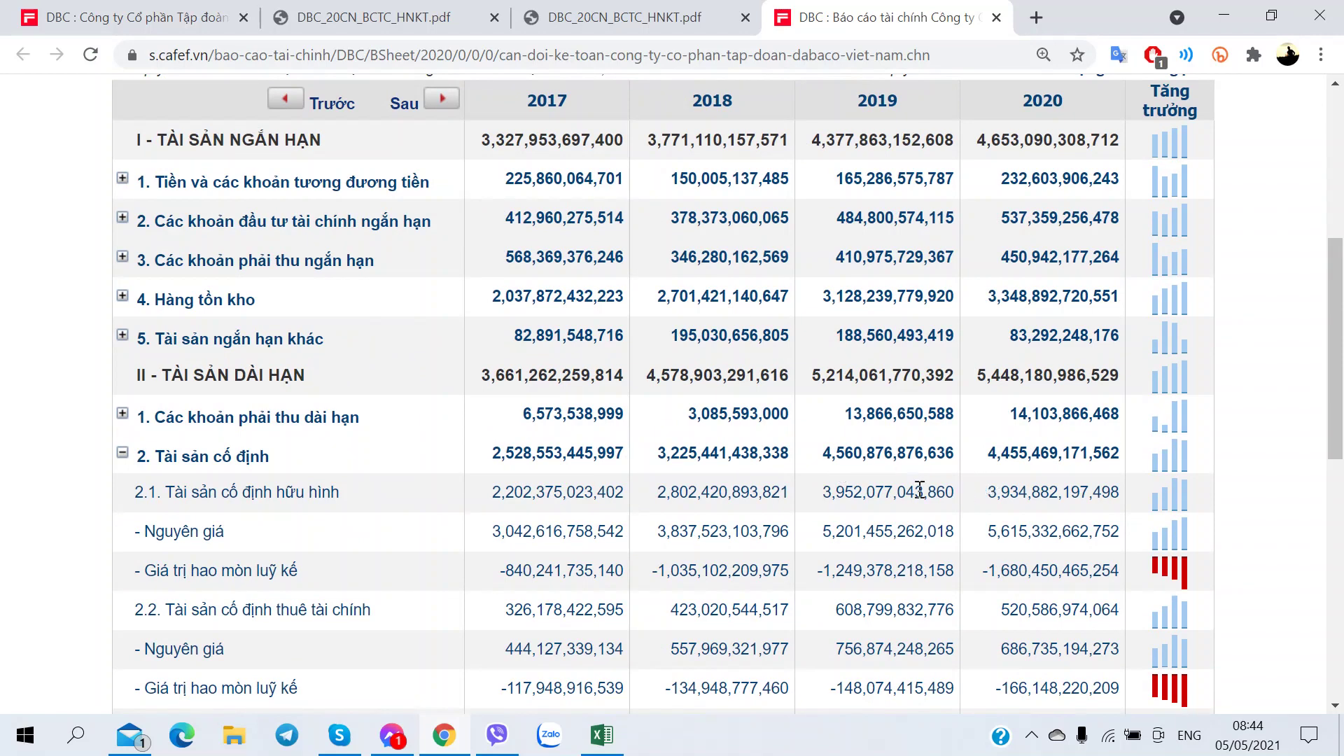
# Insert an empty row above the "Báo cáo Tài chính" heading in the Excel sheet.
pyautogui.hotkey('alt', 'Tab')
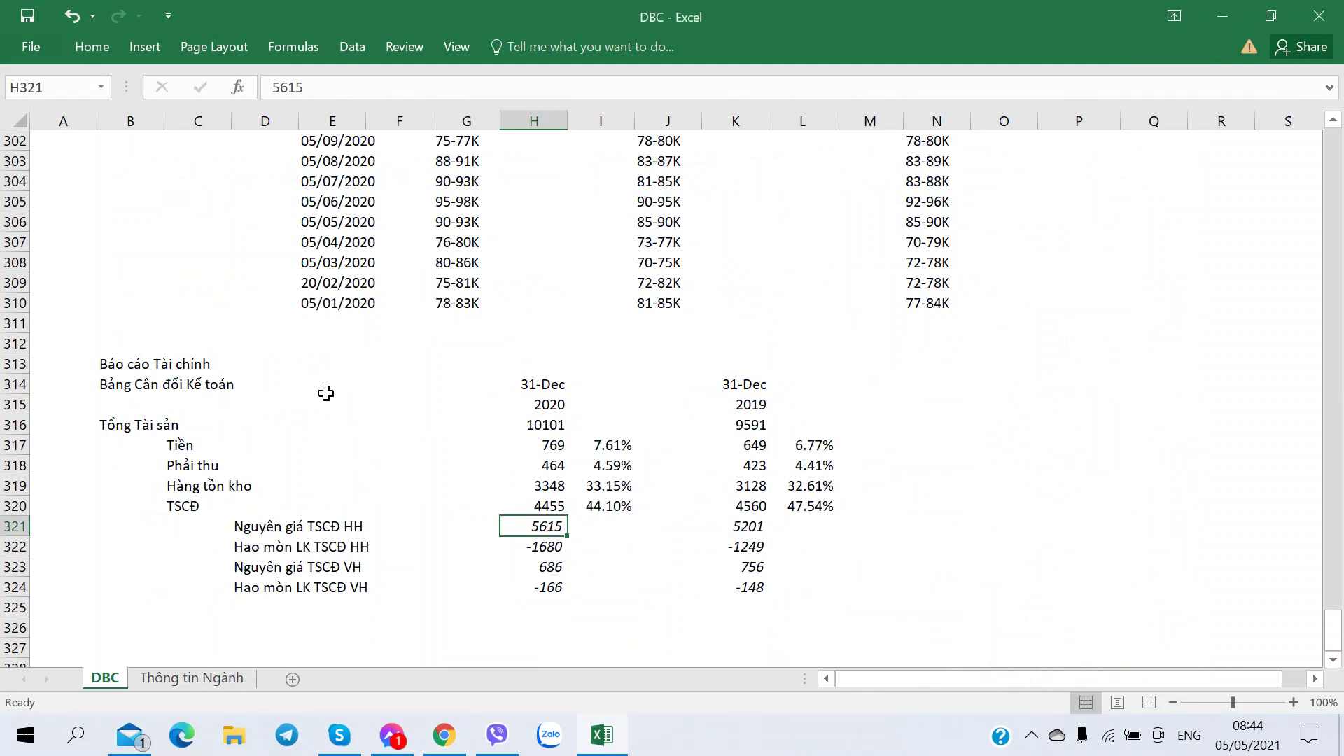
pyautogui.hotkey('alt', 'Tab')
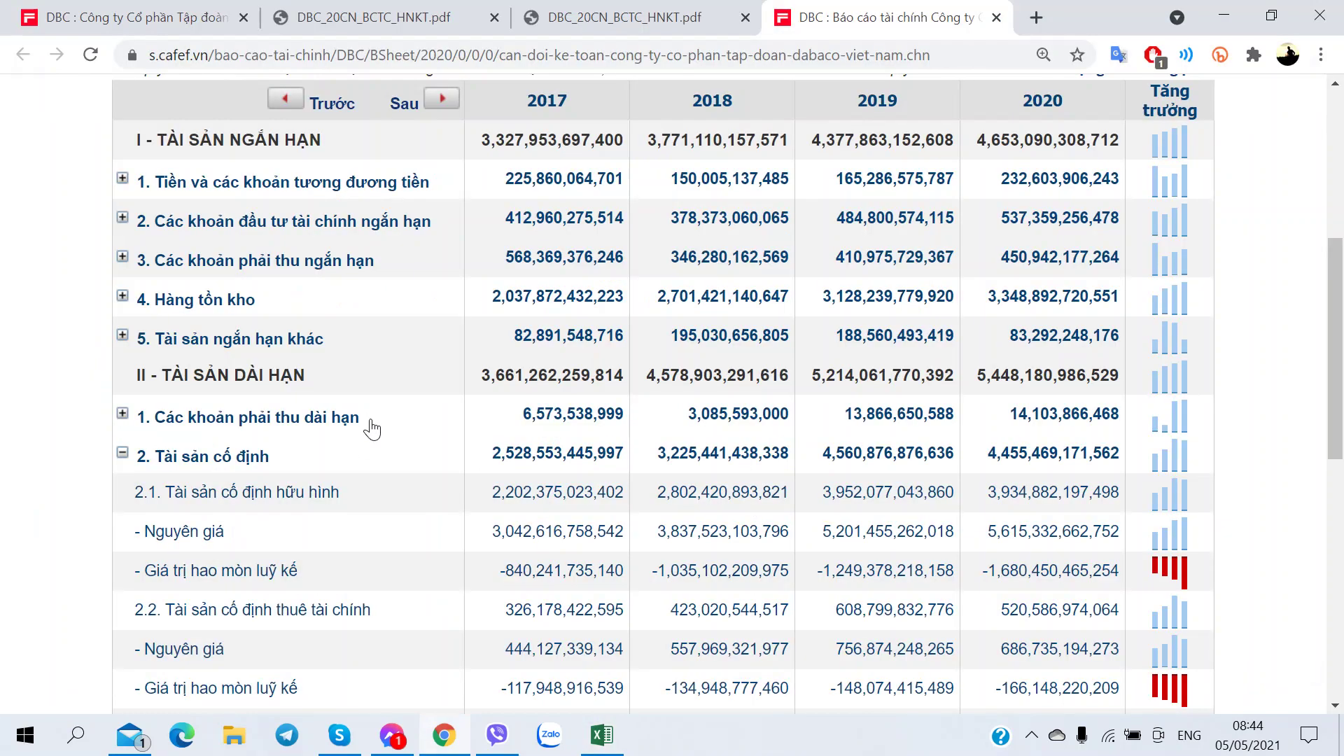
pyautogui.hotkey('alt', 'Tab')
pyautogui.click(356, 362)
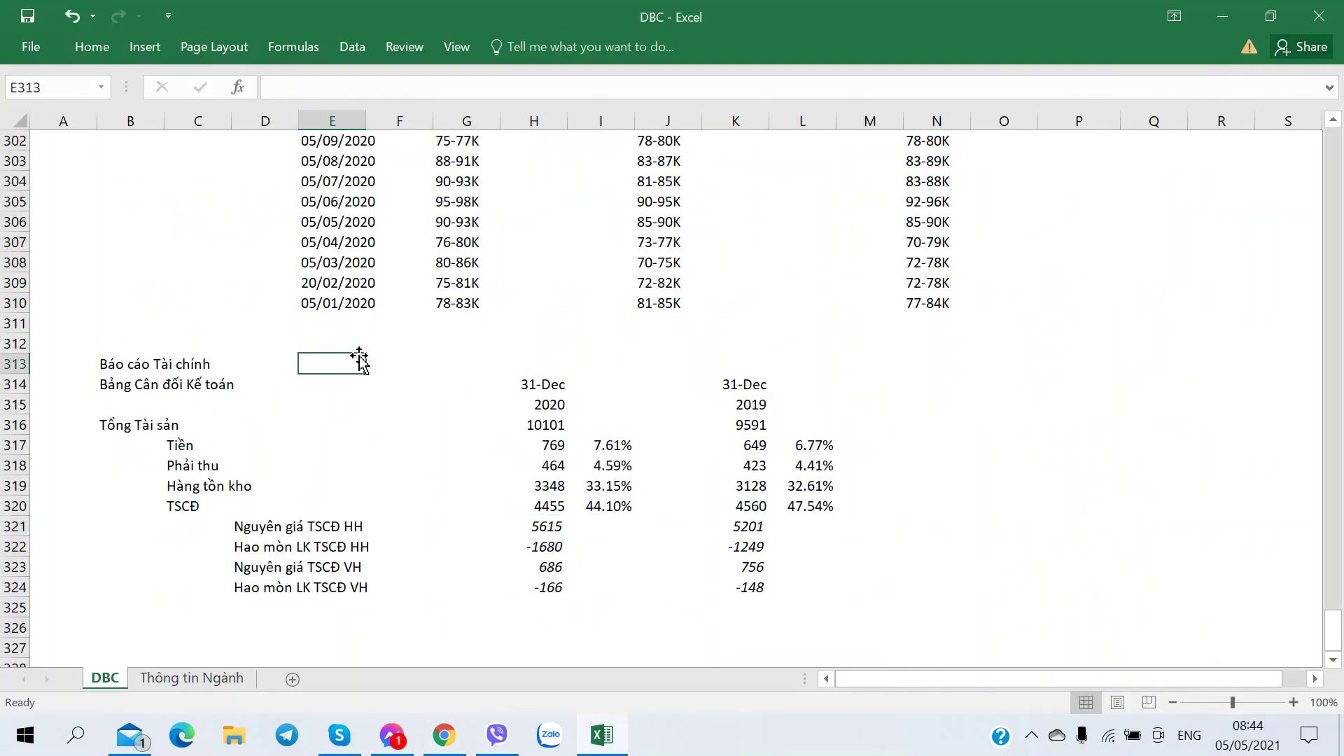
pyautogui.rightClick(19, 363)
pyautogui.click(96, 506)
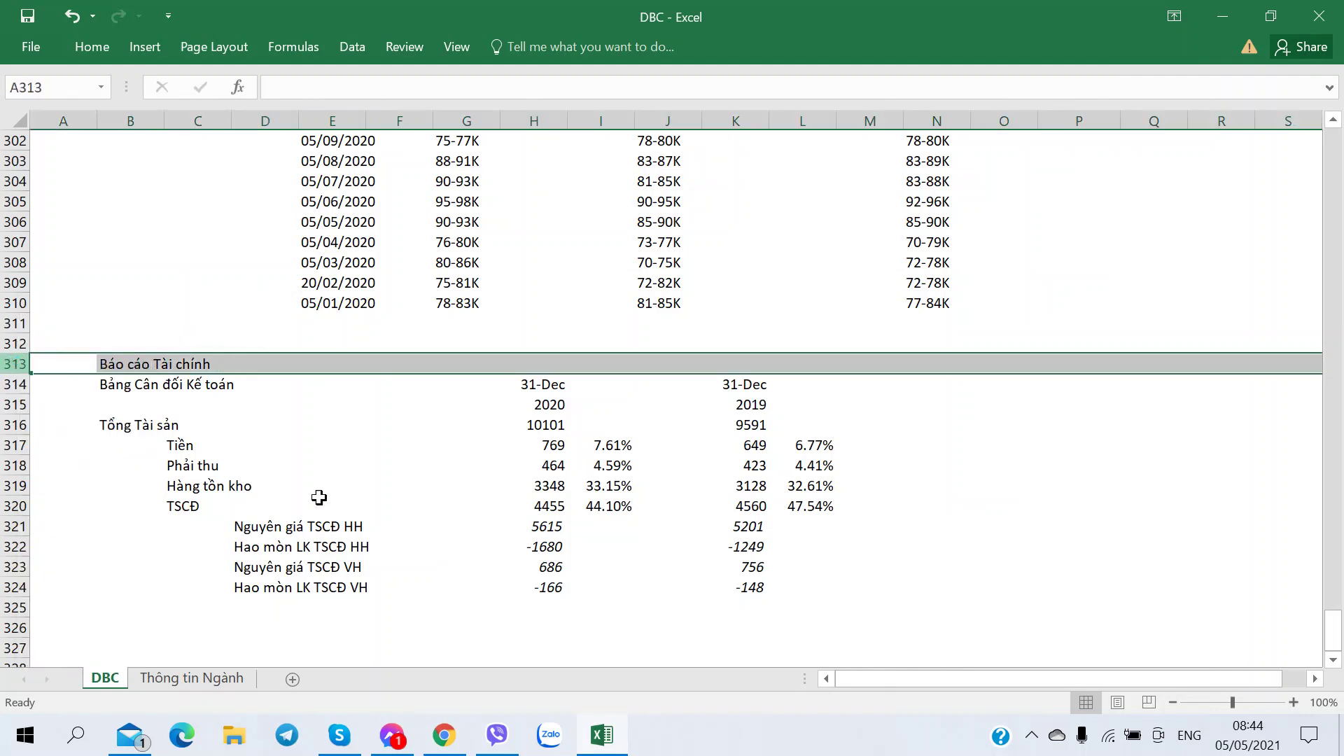
# Enter the note "Năm 2020 - TSCĐ k tăng mạnh (2017 - 2019 mới tăng mạnh)" in E313.
pyautogui.click(336, 360)
pyautogui.write('Năm')
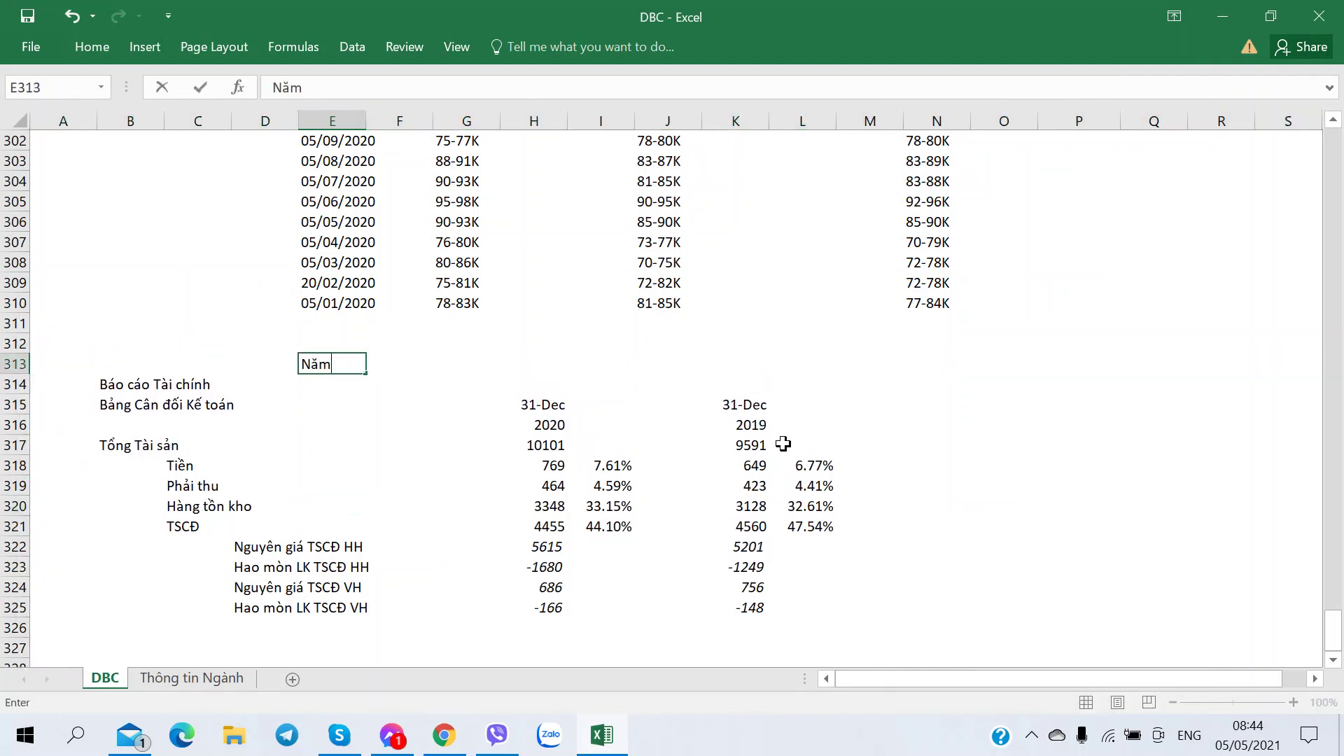
pyautogui.write(' 2020 - TSCĐ k hông')
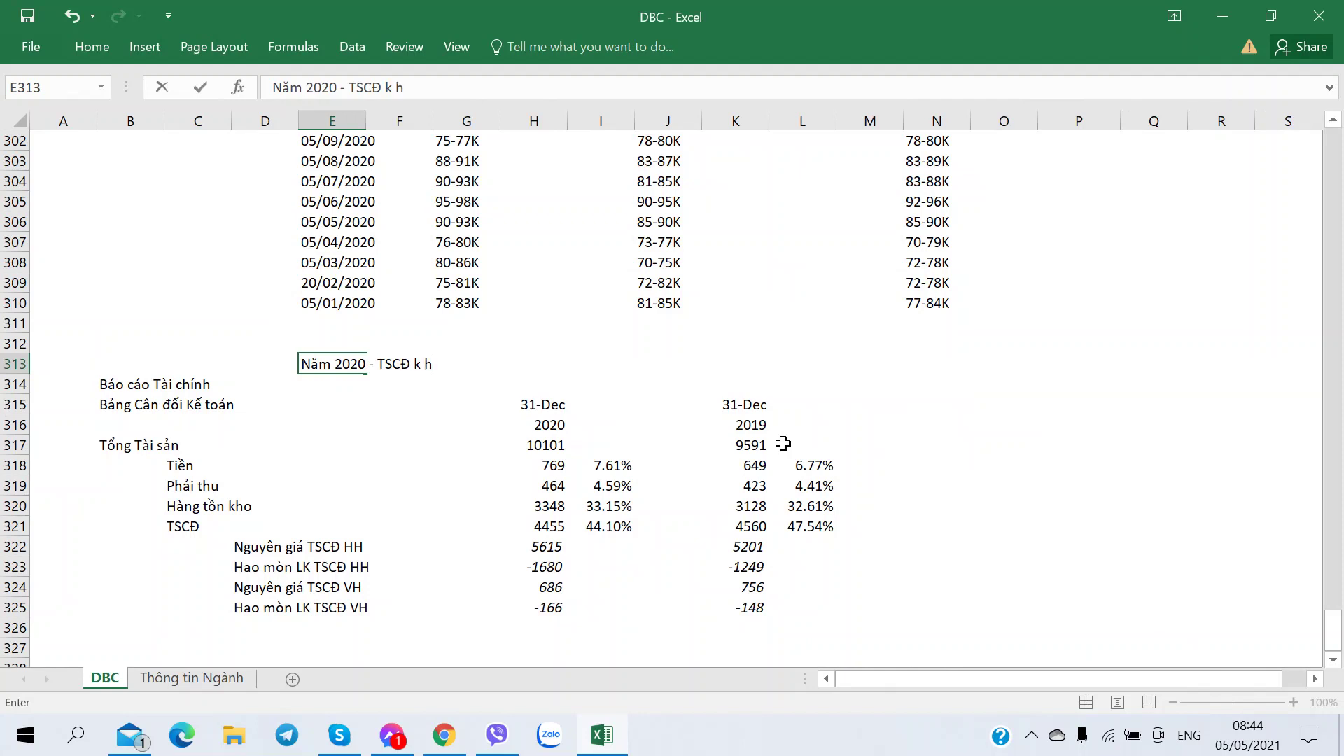
pyautogui.press('BackSpace')
pyautogui.press('BackSpace')
pyautogui.press('BackSpace')
pyautogui.press('BackSpace')
pyautogui.write('tang mạnh ')
pyautogui.write('(2017')
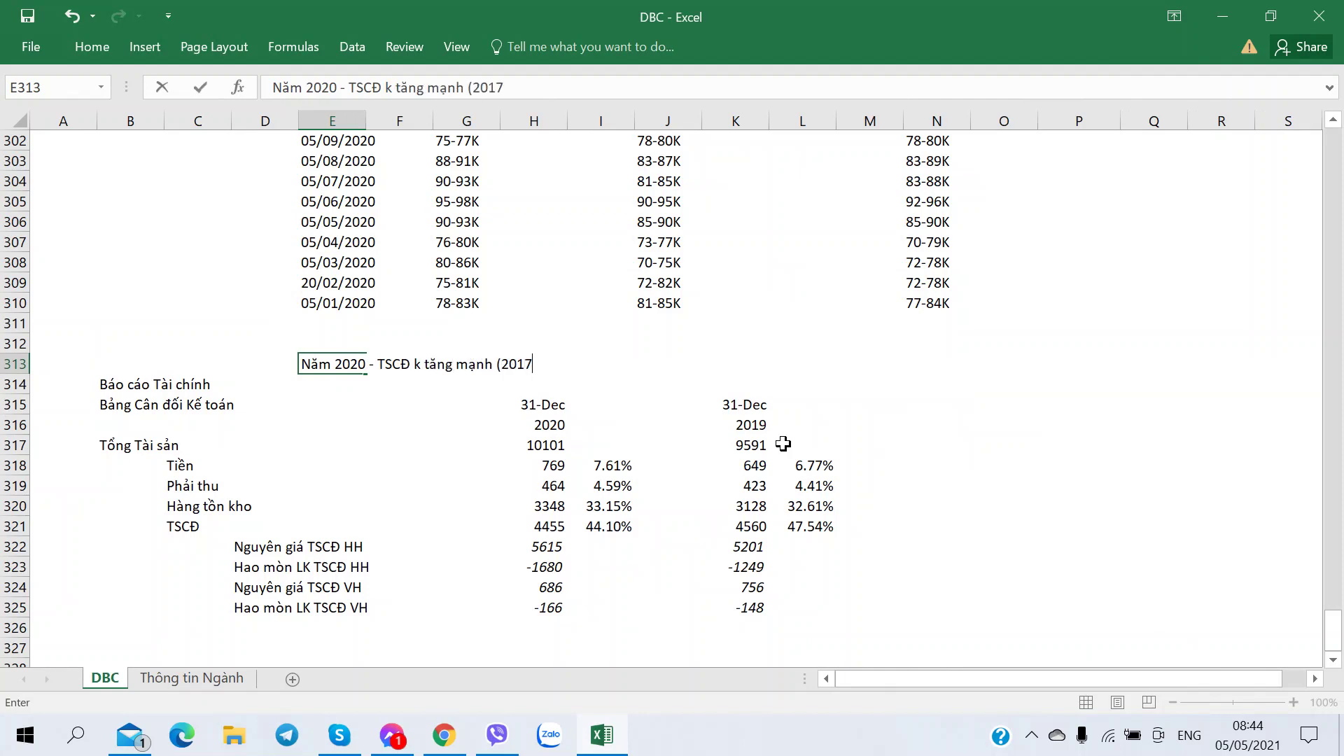
pyautogui.write(' - 2019 mới tăng mạnh)')
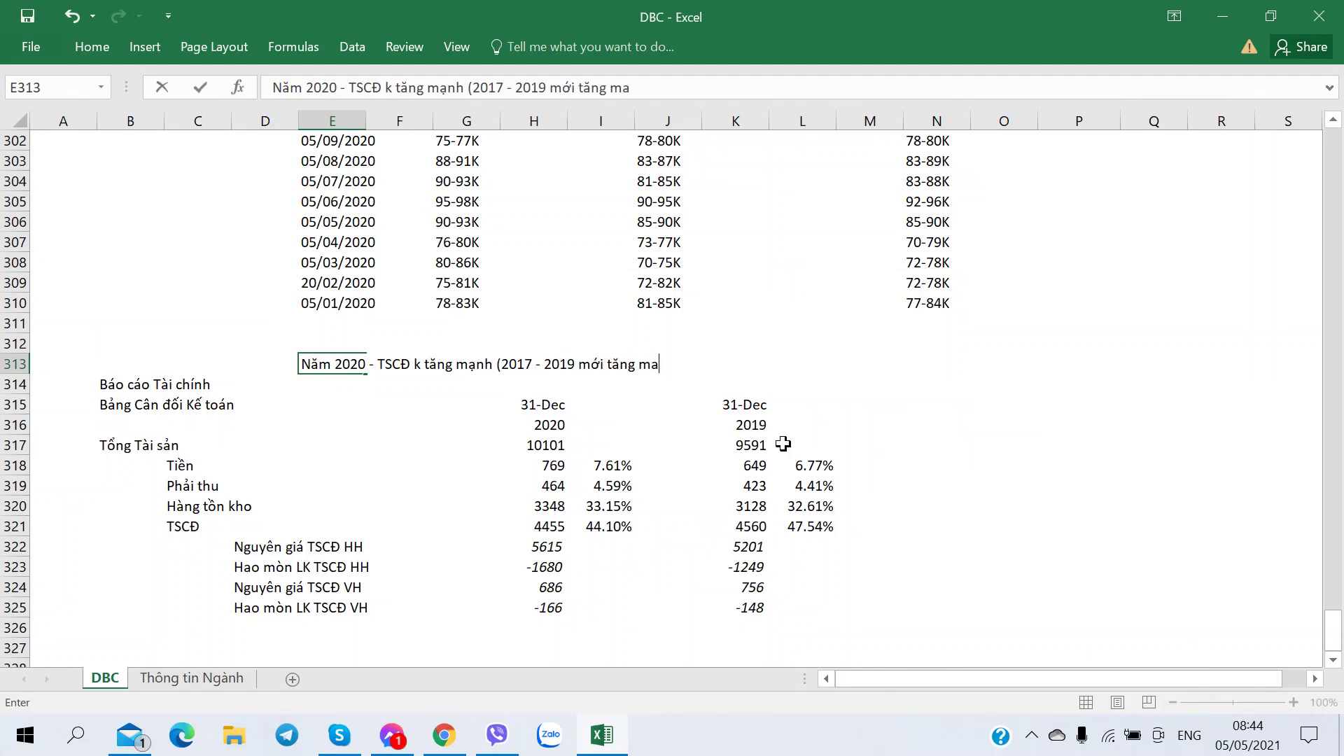
pyautogui.press('Return')
# Check the next long-term asset item in the PDF report and label it "TS Dở dang" in C326.
pyautogui.scroll(-1, 782, 444)
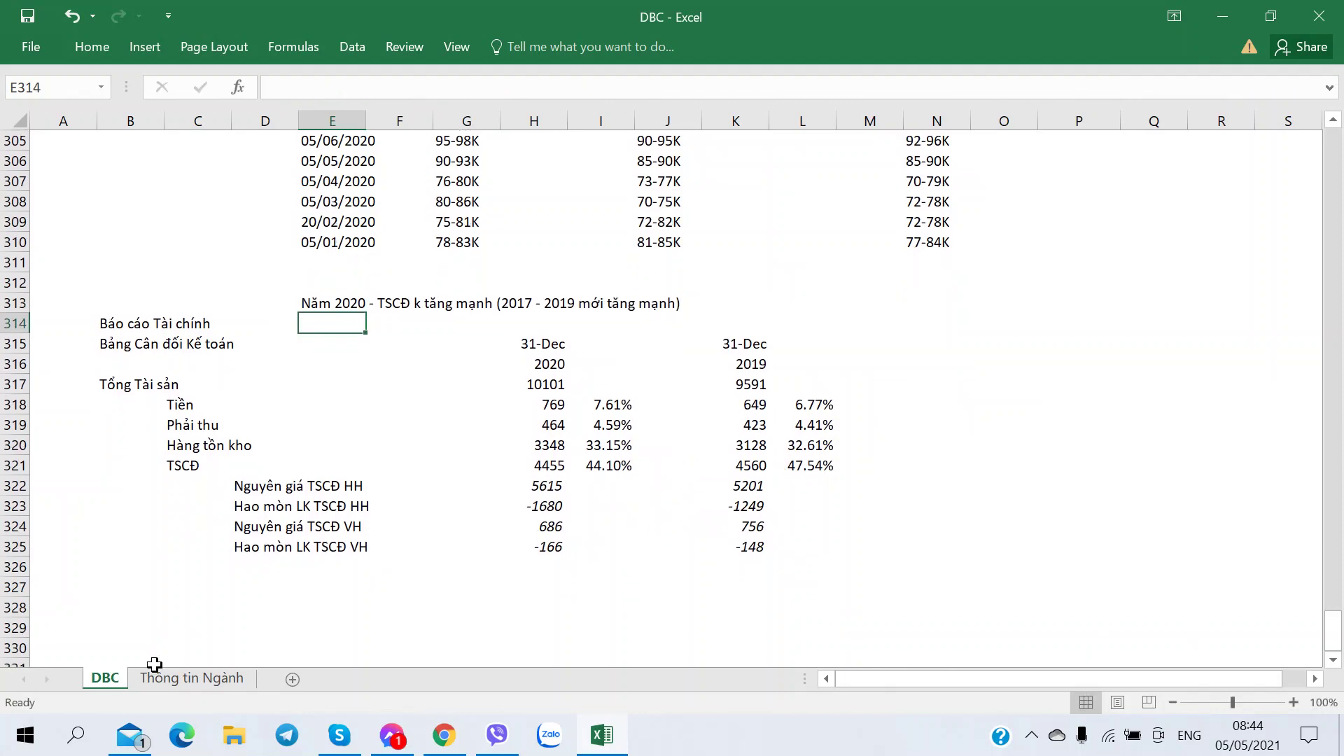
pyautogui.hotkey('alt', 'Tab')
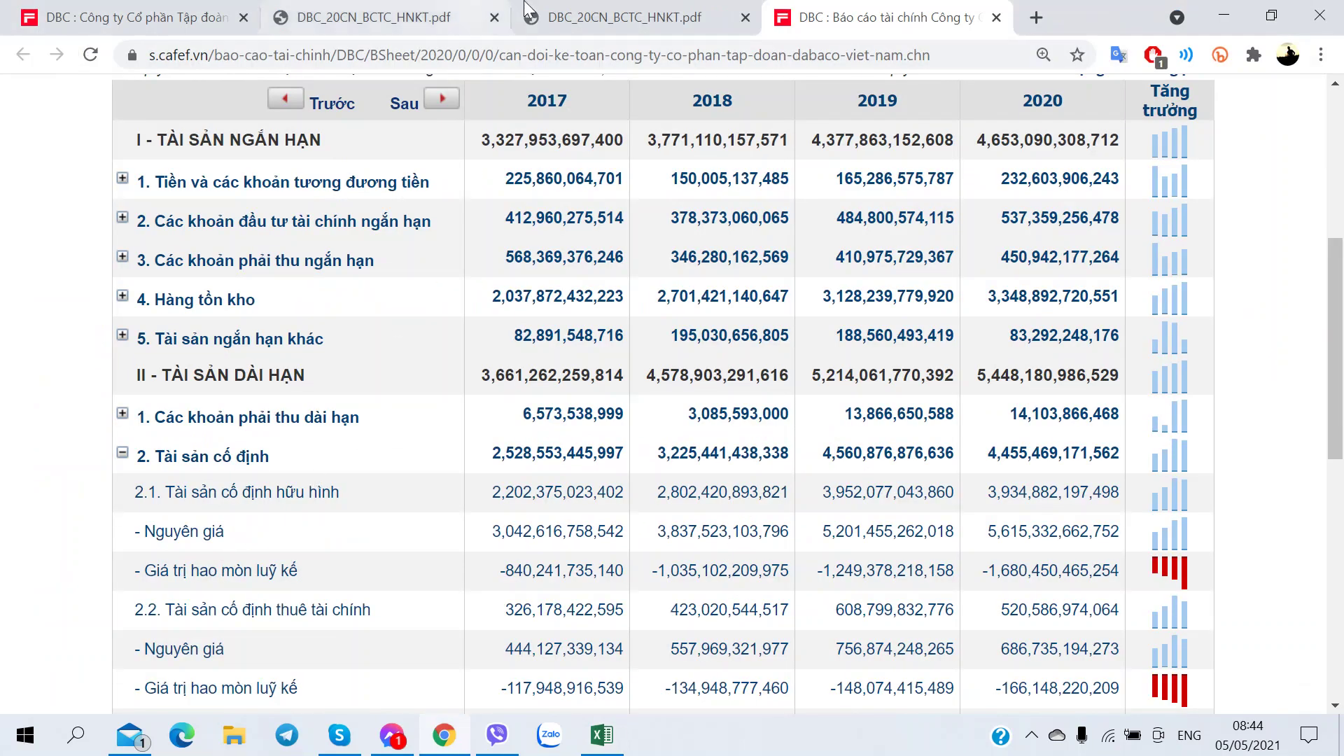
pyautogui.click(560, 17)
pyautogui.hotkey('ctrl', 'shift', 'Tab')
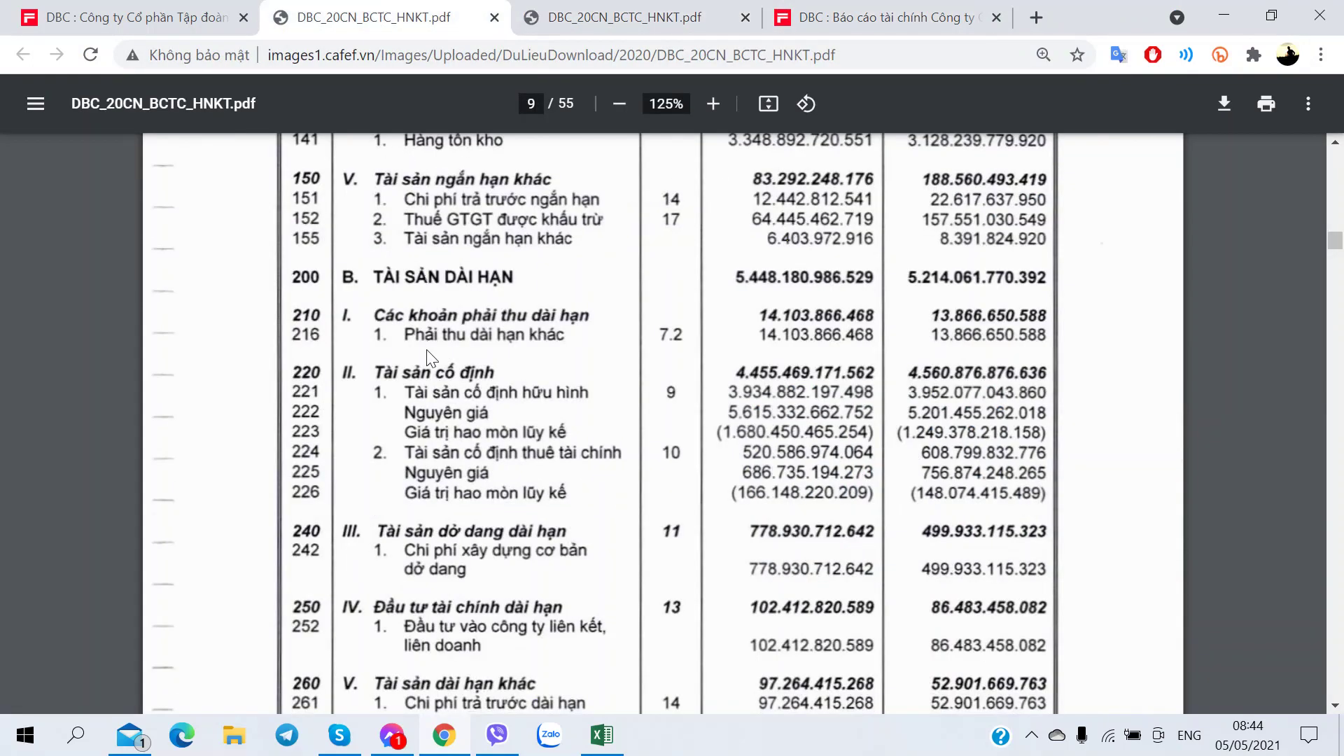
pyautogui.scroll(-2, 412, 360)
pyautogui.hotkey('alt', 'Tab')
pyautogui.hotkey('alt', 'Tab')
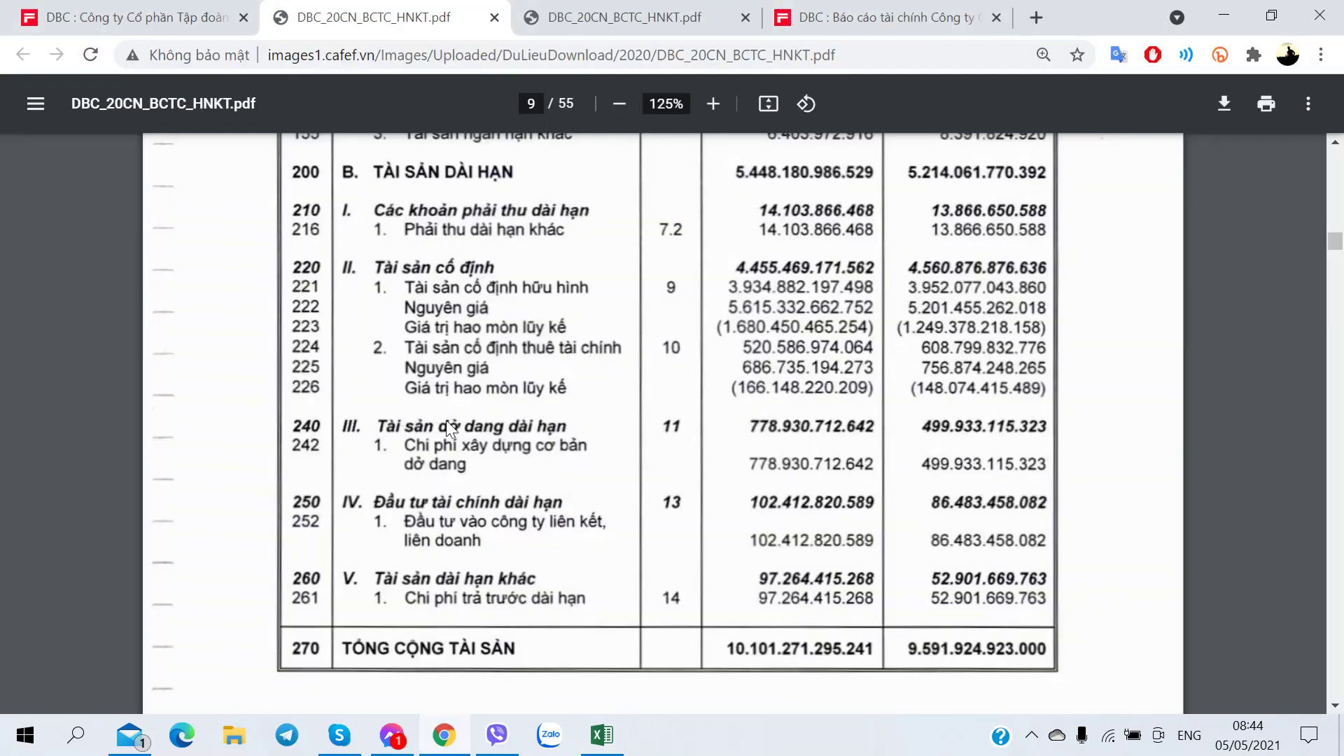
pyautogui.hotkey('alt', 'Tab')
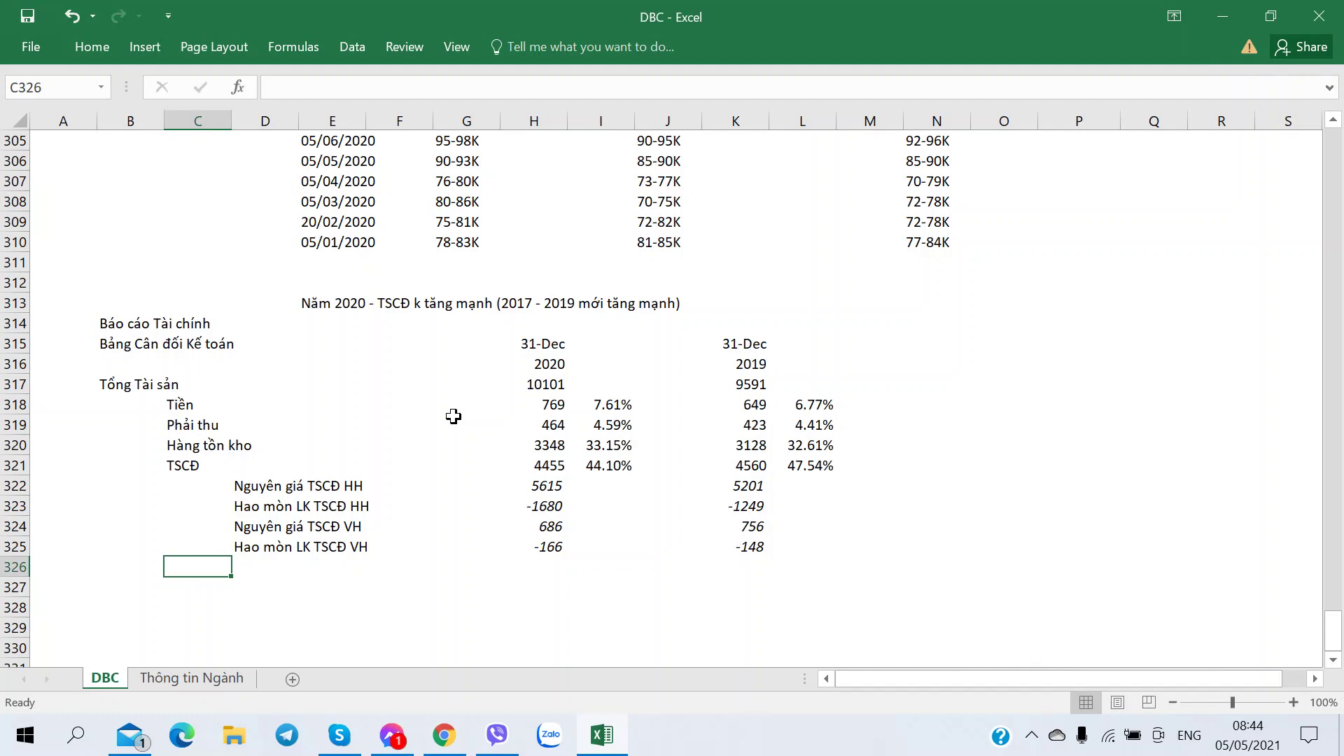
pyautogui.write('TS Dở')
pyautogui.hotkey('alt', 'Tab')
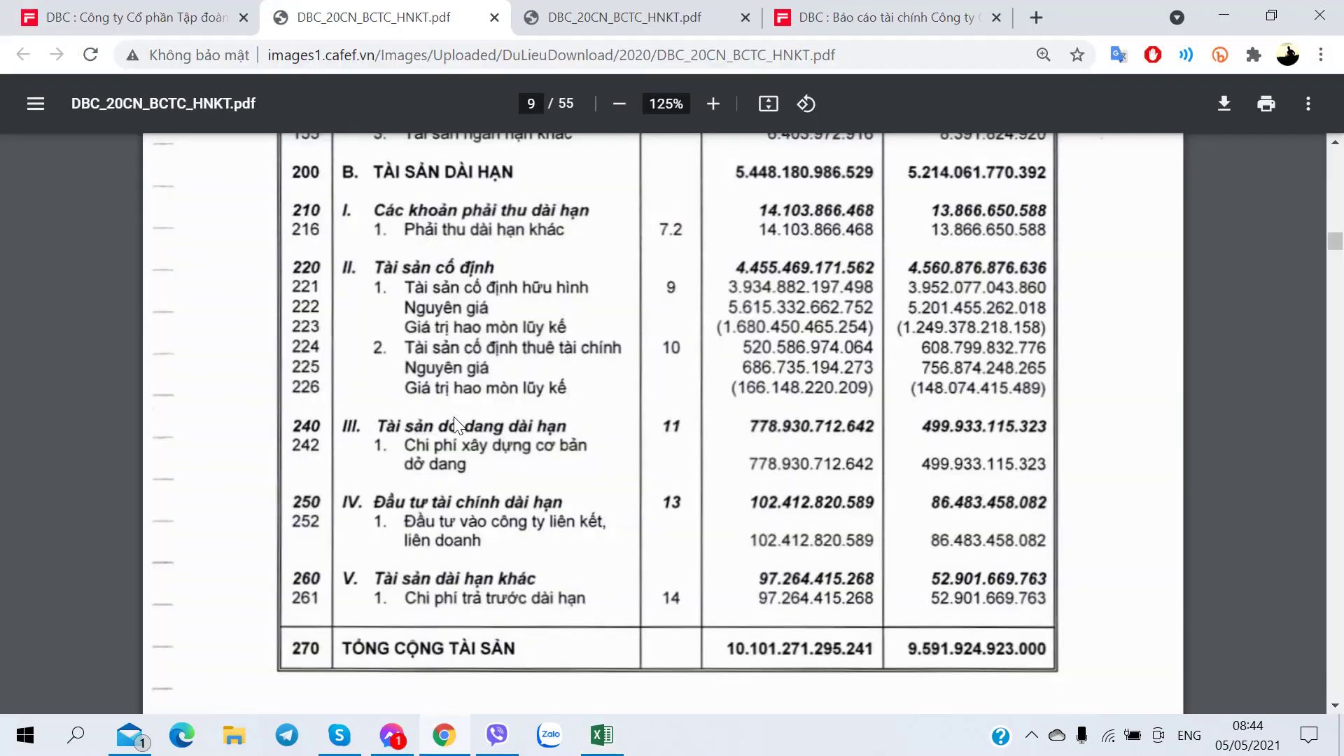
pyautogui.hotkey('alt', 'Tab')
pyautogui.write('dang')
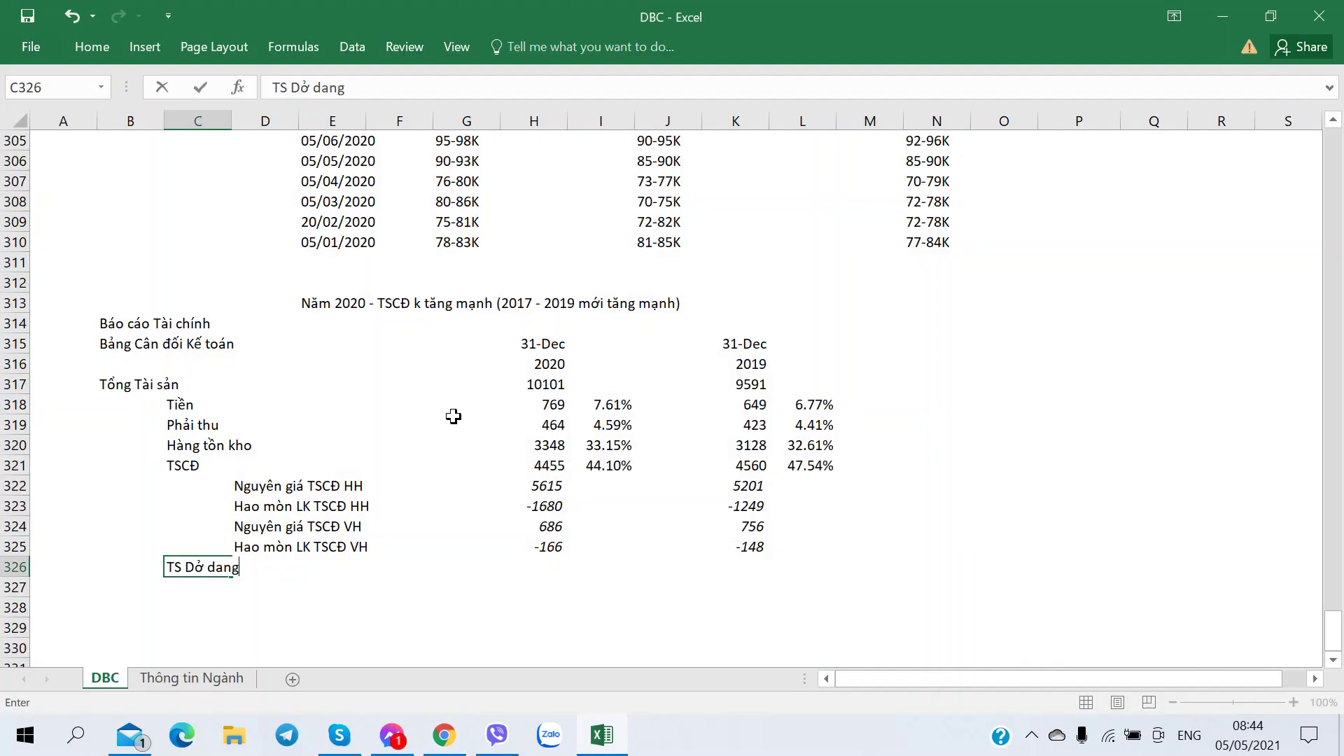
# Enter the 2020 long-term assets in progress from line 240 of the PDF report, 778, in H326.
pyautogui.press('Right')
pyautogui.press('Right')
pyautogui.press('Right')
pyautogui.press('Right')
pyautogui.press('Right')
pyautogui.hotkey('alt', 'Tab')
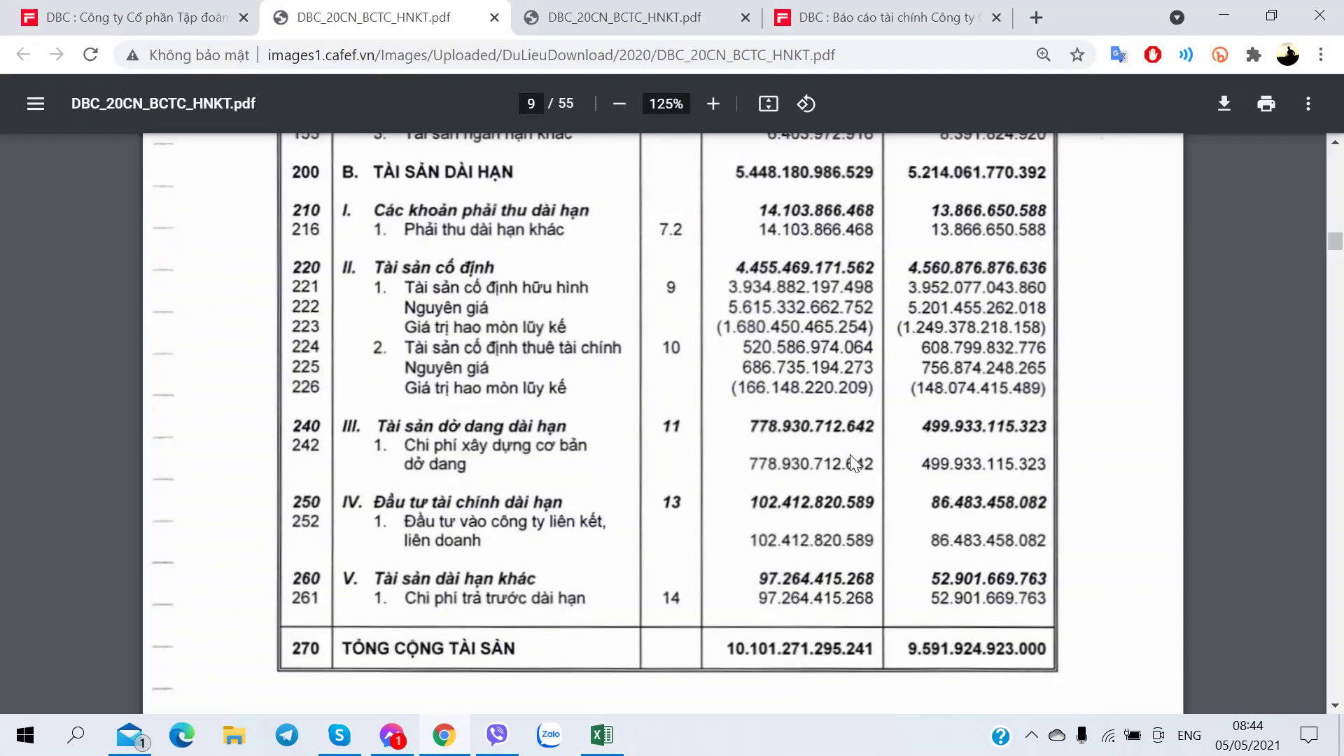
pyautogui.hotkey('alt', 'Tab')
pyautogui.hotkey('alt', 'Tab')
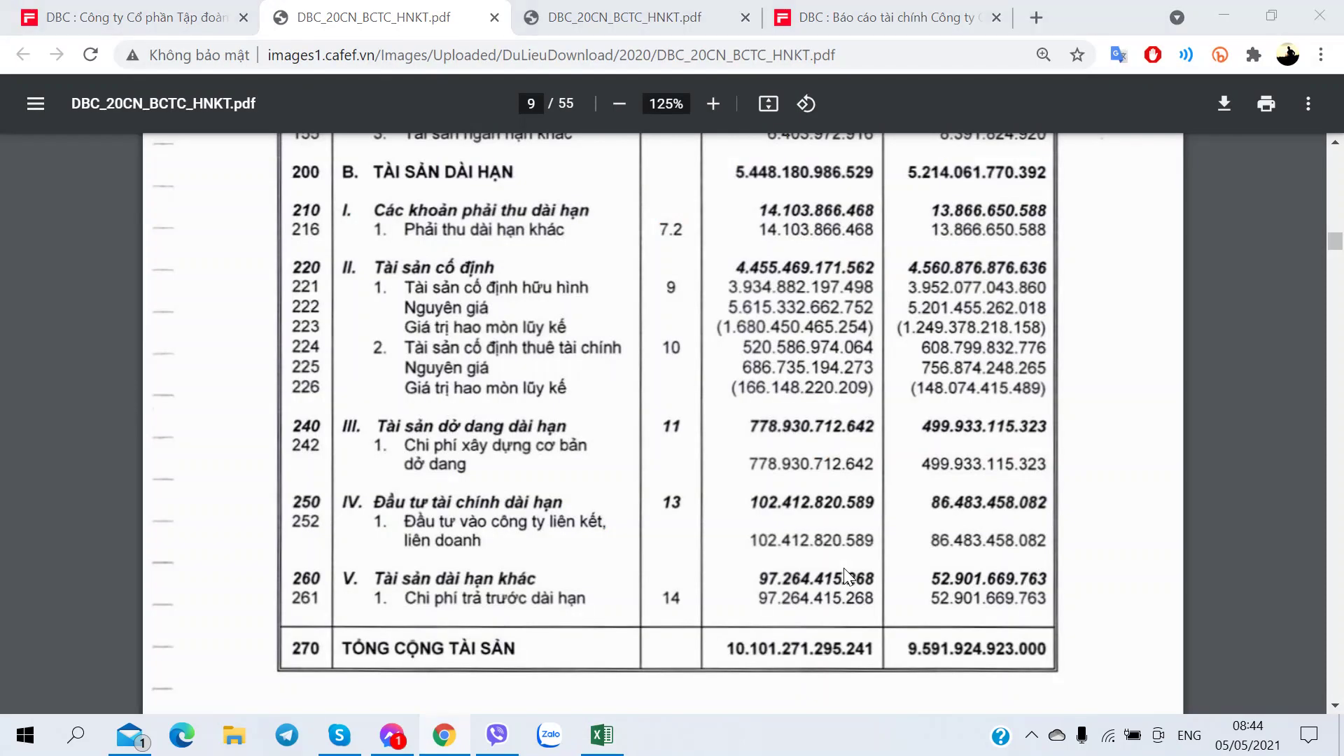
pyautogui.hotkey('alt', 'Tab')
pyautogui.write('778')
# Copy the 2020 share-of-total-assets formula from I321 to I326.
pyautogui.press('Right')
pyautogui.press('Right')
pyautogui.press('Right')
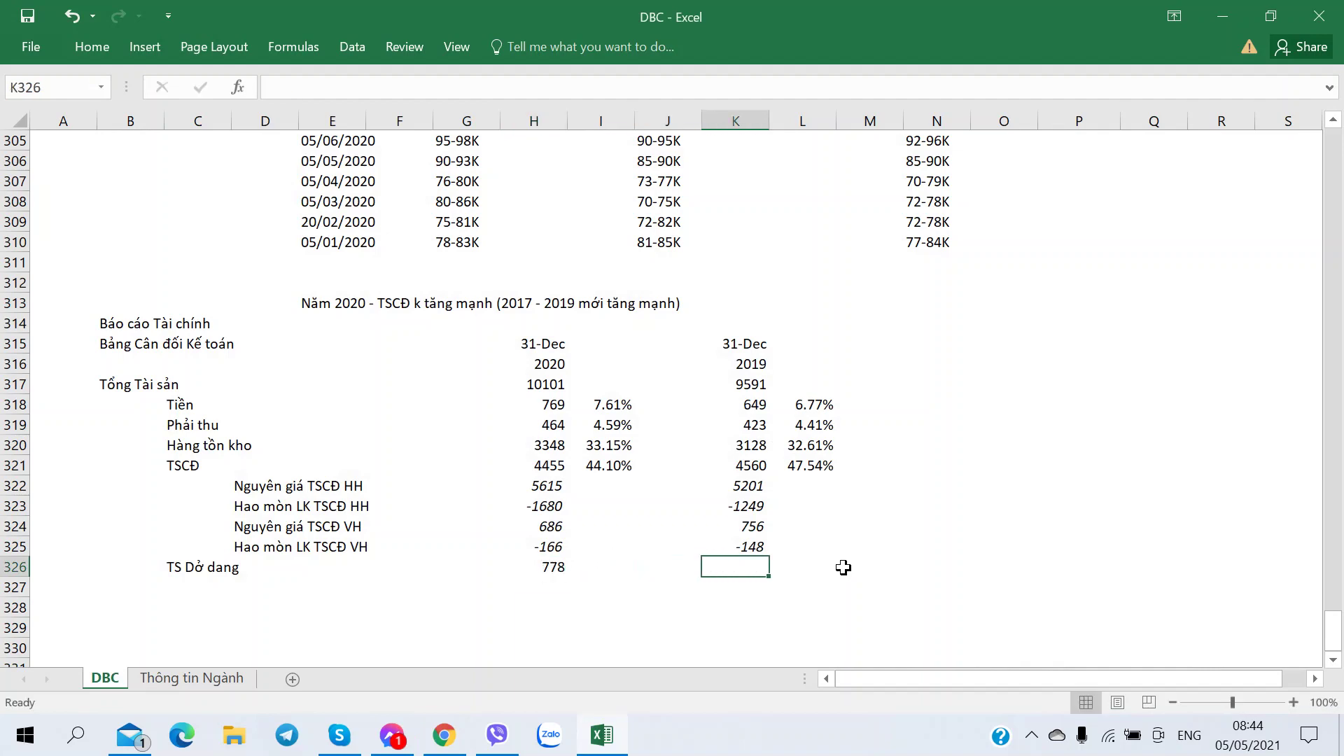
pyautogui.press('Left')
pyautogui.press('Left')
pyautogui.press('Up')
pyautogui.press('Up')
pyautogui.press('Up')
pyautogui.press('Up')
pyautogui.press('Up')
pyautogui.hotkey('ctrl', 'c')
pyautogui.press('Down')
pyautogui.press('Down')
pyautogui.press('Down')
pyautogui.press('Down')
pyautogui.press('Down')
pyautogui.hotkey('ctrl', 'v')
# Enter the 2019 long-term assets in progress from the PDF report, 499, in K326.
pyautogui.press('Right')
pyautogui.press('Right')
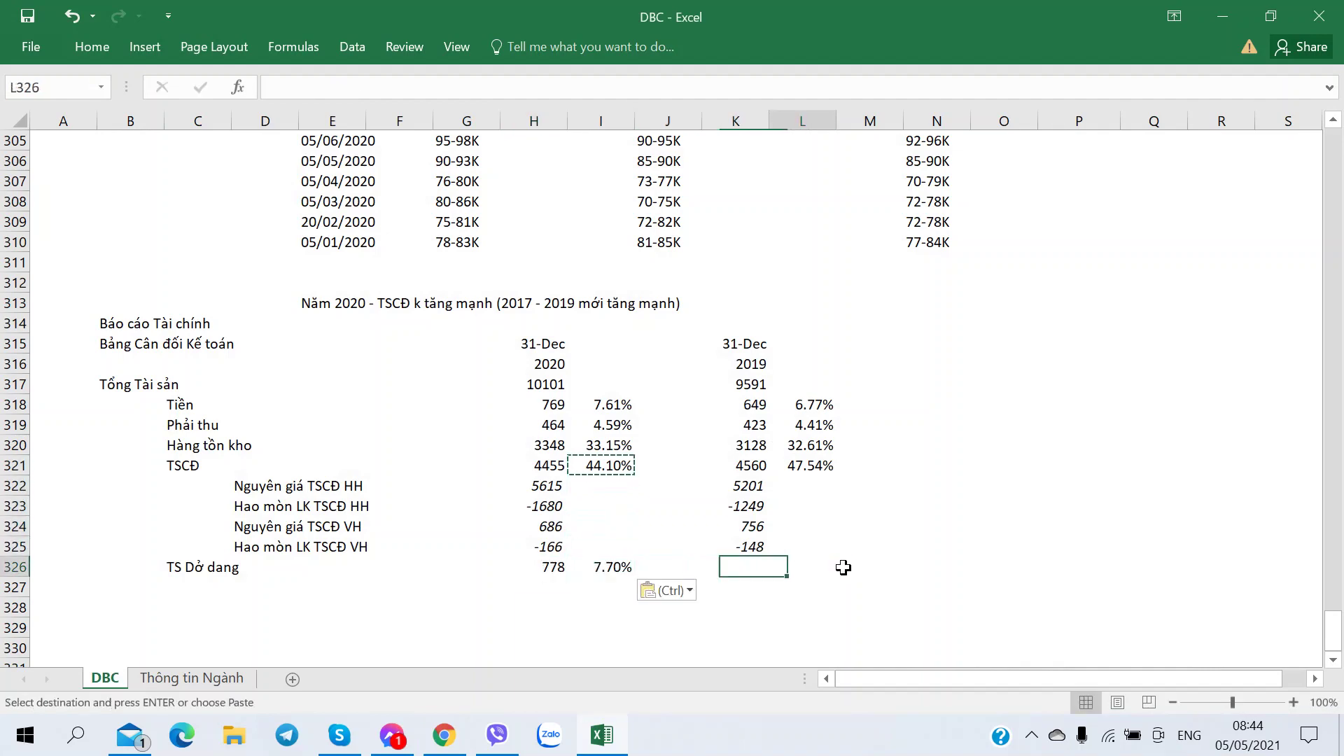
pyautogui.hotkey('alt', 'Tab')
pyautogui.hotkey('alt', 'Tab')
pyautogui.write('499')
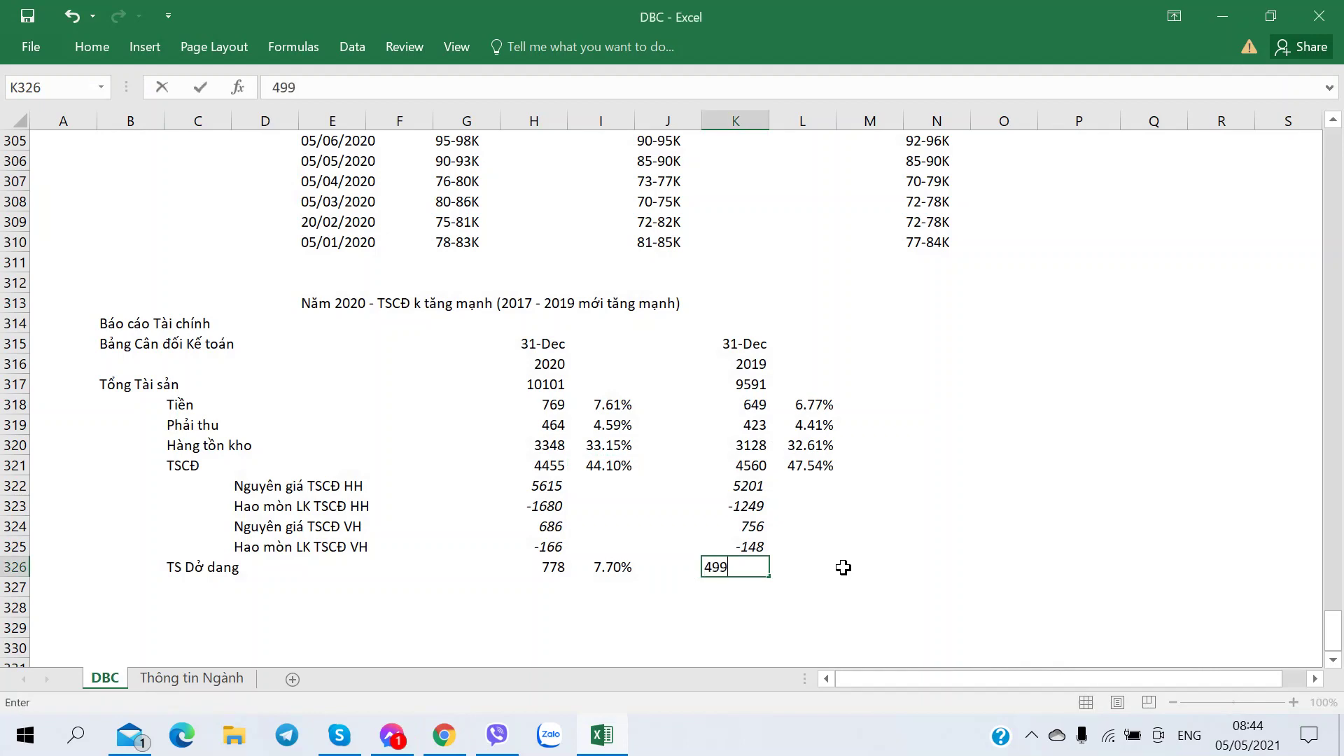
# Copy the 2019 share-of-total-assets formula from L321 to L326.
pyautogui.press('Right')
pyautogui.press('Up')
pyautogui.press('Up')
pyautogui.press('Up')
pyautogui.press('Up')
pyautogui.press('Up')
pyautogui.hotkey('ctrl', 'c')
pyautogui.press('Down')
pyautogui.press('Down')
pyautogui.press('Down')
pyautogui.press('Down')
pyautogui.press('Down')
pyautogui.hotkey('ctrl', 'v')
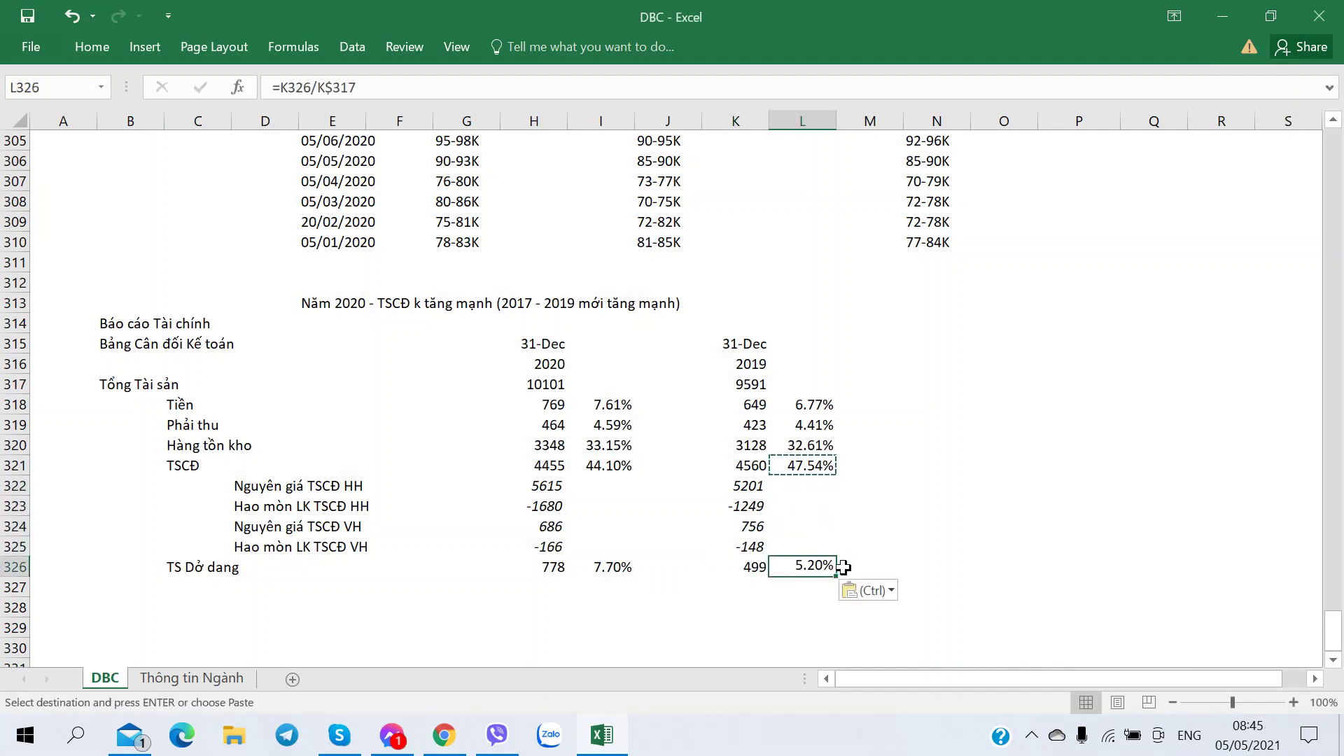
# Switch to the PDF notes in Chrome and rotate the page with note 9 on tangible fixed assets upright.
pyautogui.hotkey('alt', 'Tab')
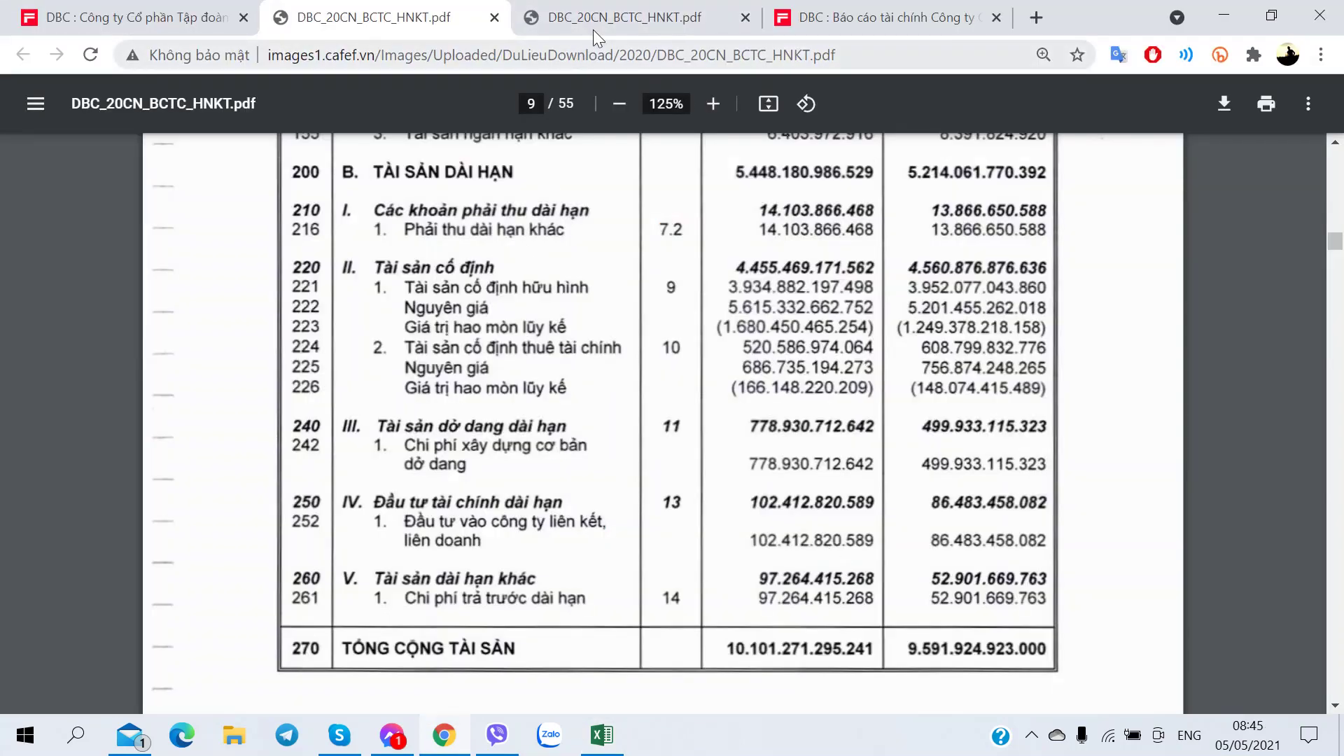
pyautogui.click(633, 8)
pyautogui.scroll(-15, 618, 275)
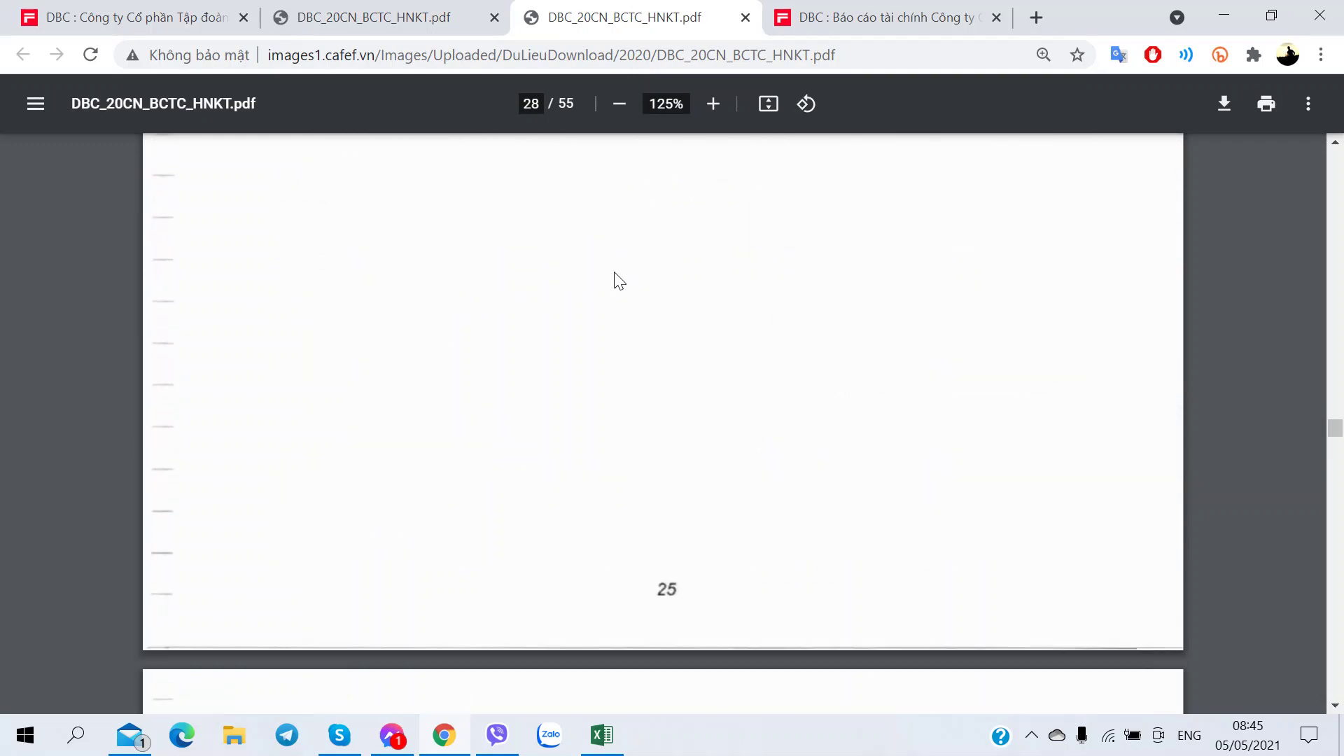
pyautogui.scroll(-3, 618, 280)
pyautogui.rightClick(622, 262)
pyautogui.click(749, 544)
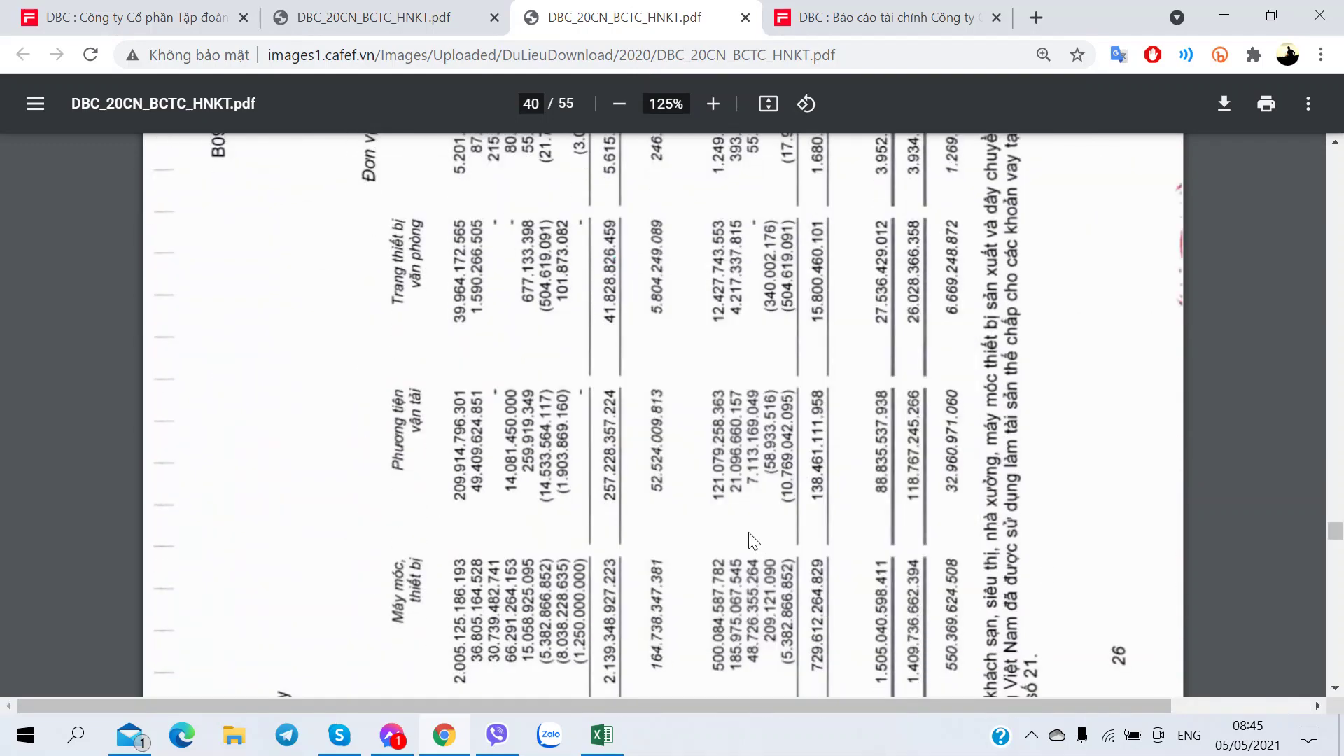
pyautogui.scroll(-3, 749, 531)
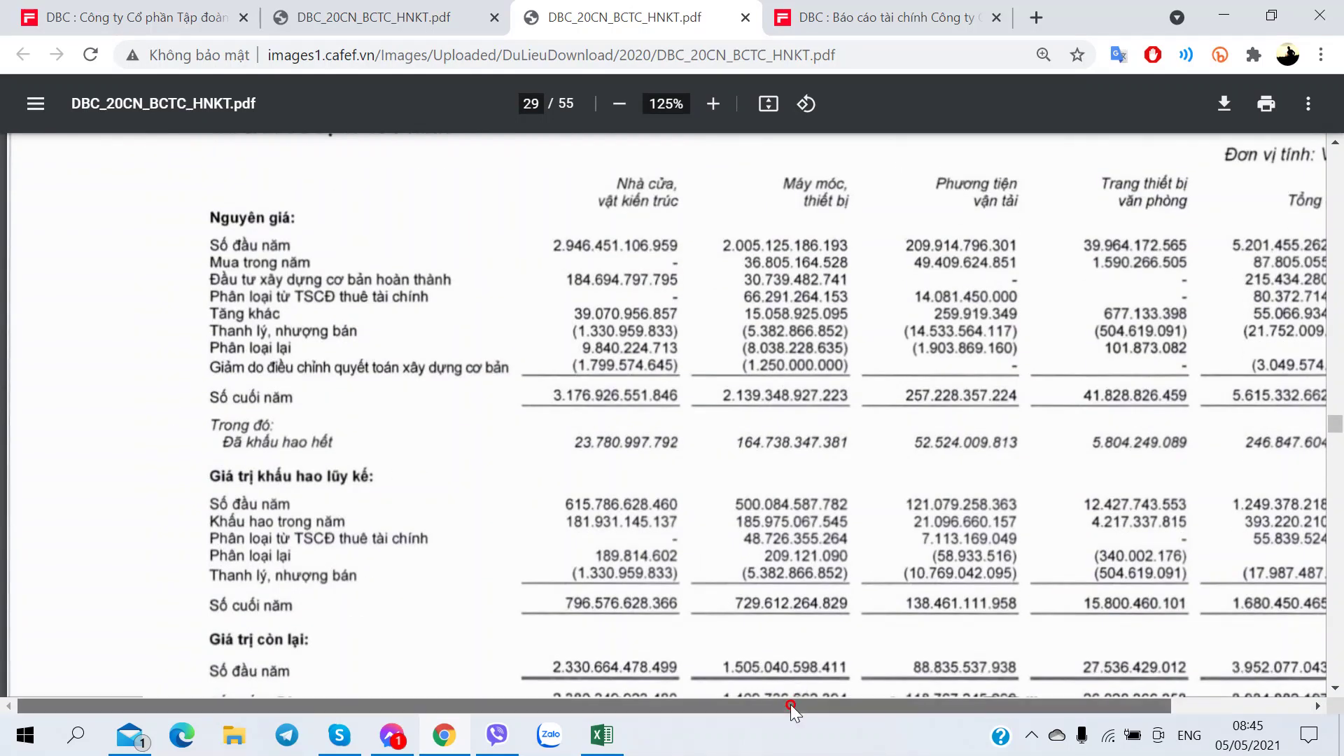
pyautogui.moveTo(792, 704); pyautogui.dragTo(921, 714)
pyautogui.scroll(2, 636, 443)
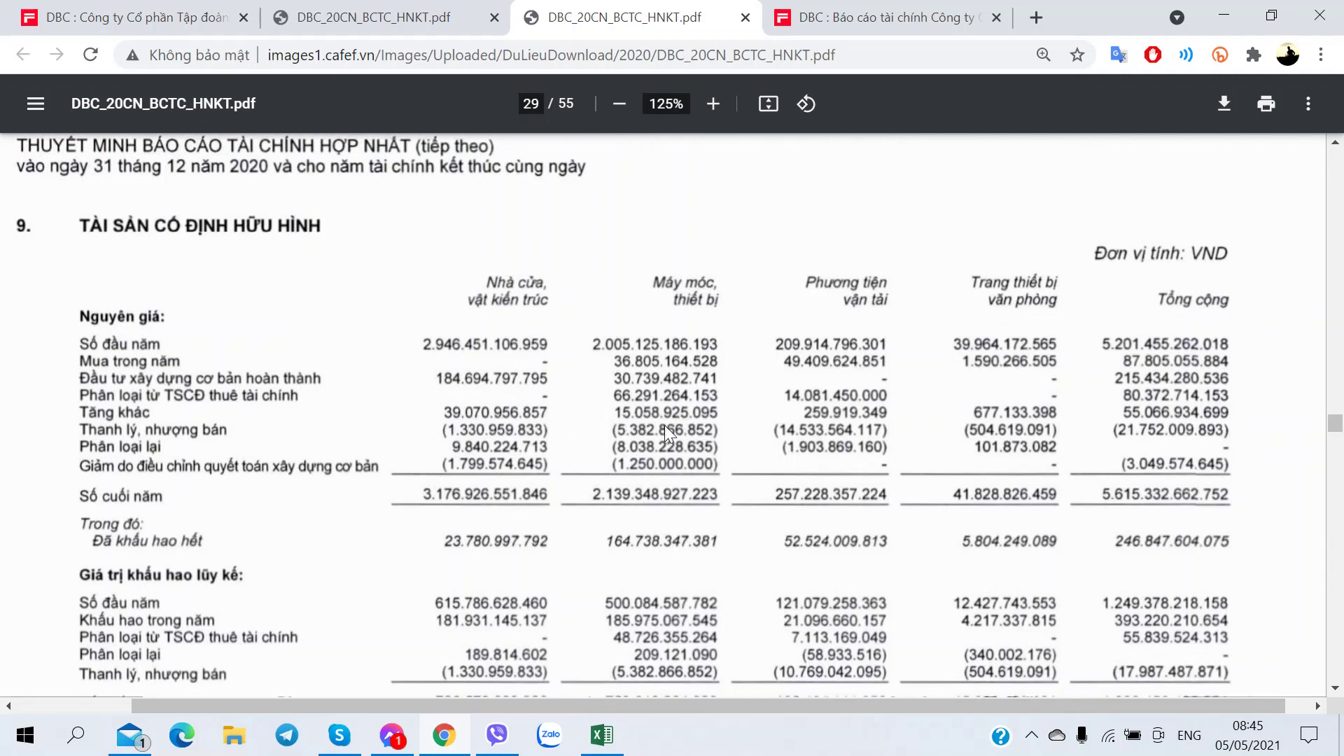
# Examine the cost, accumulated depreciation and remaining value by asset class in note 9, Tài sản cố định hữu hình.
pyautogui.scroll(-3, 665, 425)
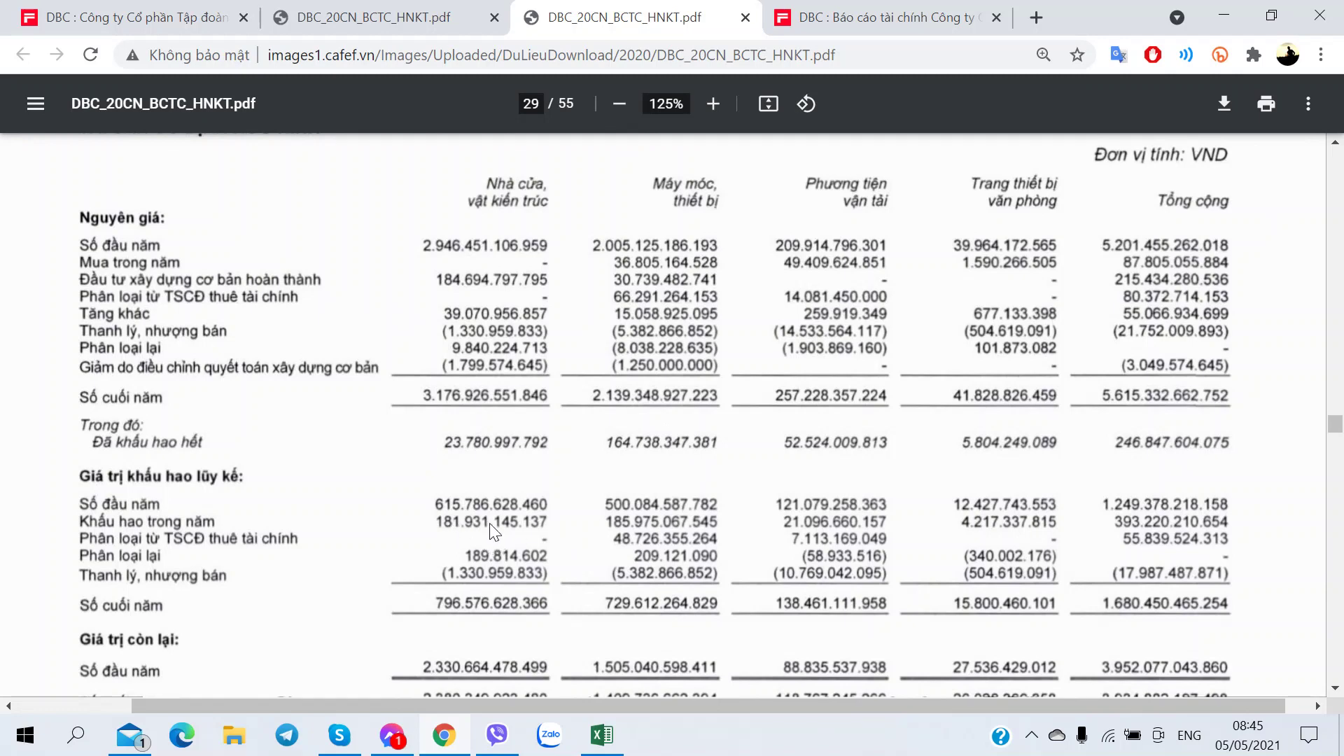
pyautogui.scroll(-3, 628, 528)
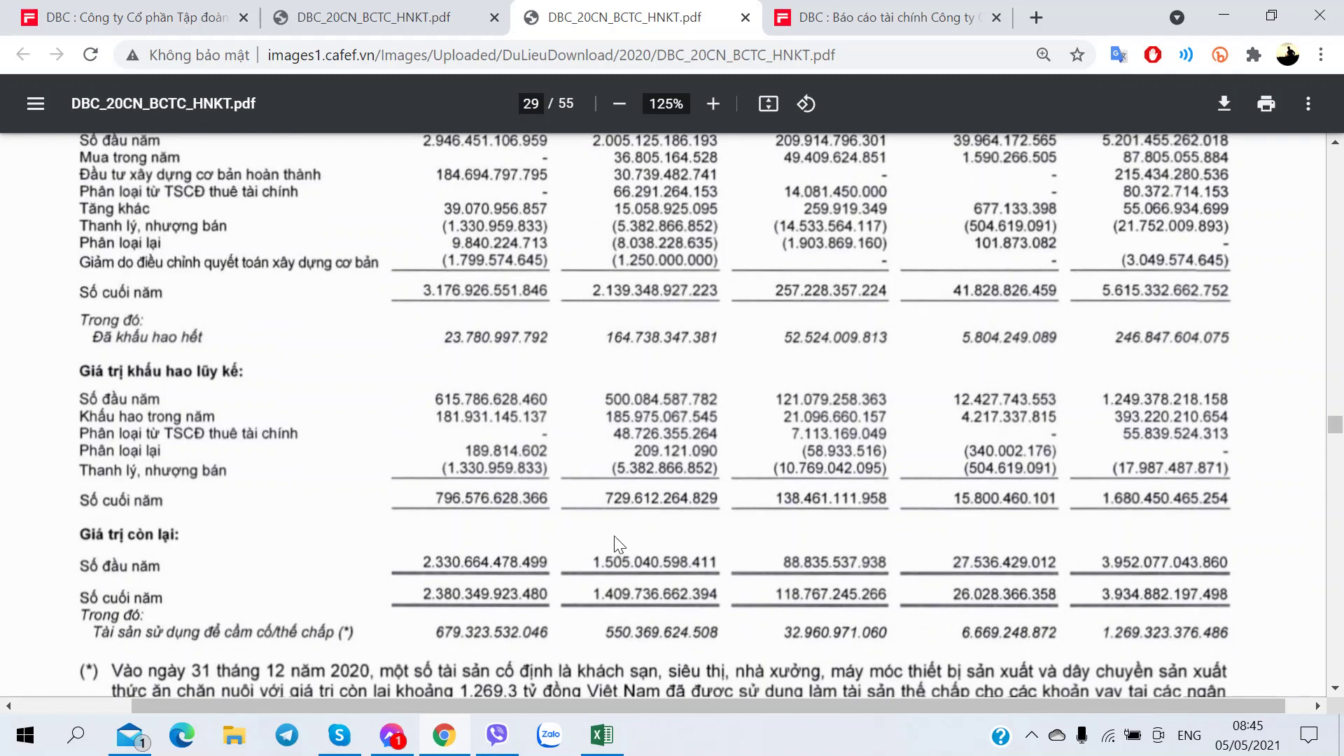
pyautogui.scroll(3, 647, 423)
pyautogui.scroll(-3, 646, 423)
pyautogui.scroll(1, 537, 511)
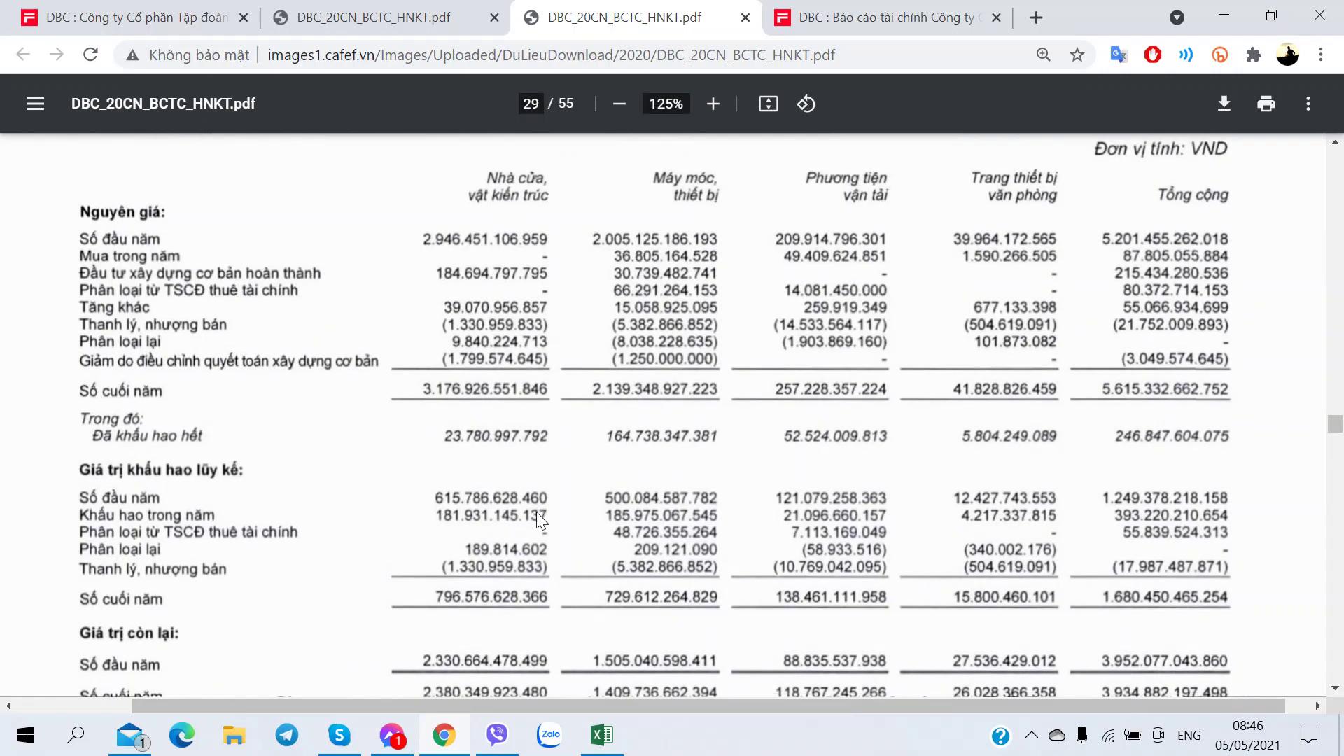
pyautogui.scroll(-1, 489, 539)
pyautogui.scroll(-1, 488, 530)
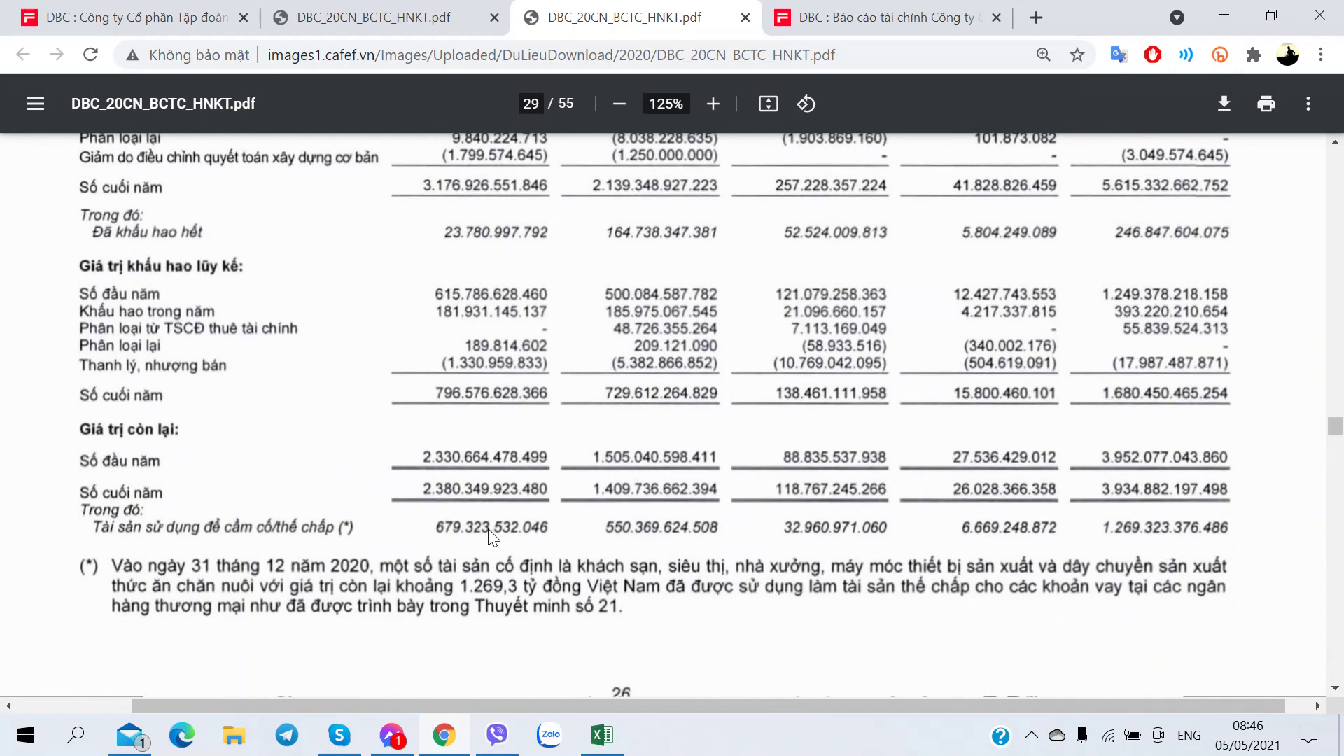
pyautogui.scroll(1, 488, 530)
pyautogui.scroll(-1, 489, 530)
pyautogui.scroll(2, 1116, 550)
pyautogui.scroll(-2, 1077, 537)
pyautogui.scroll(2, 1050, 534)
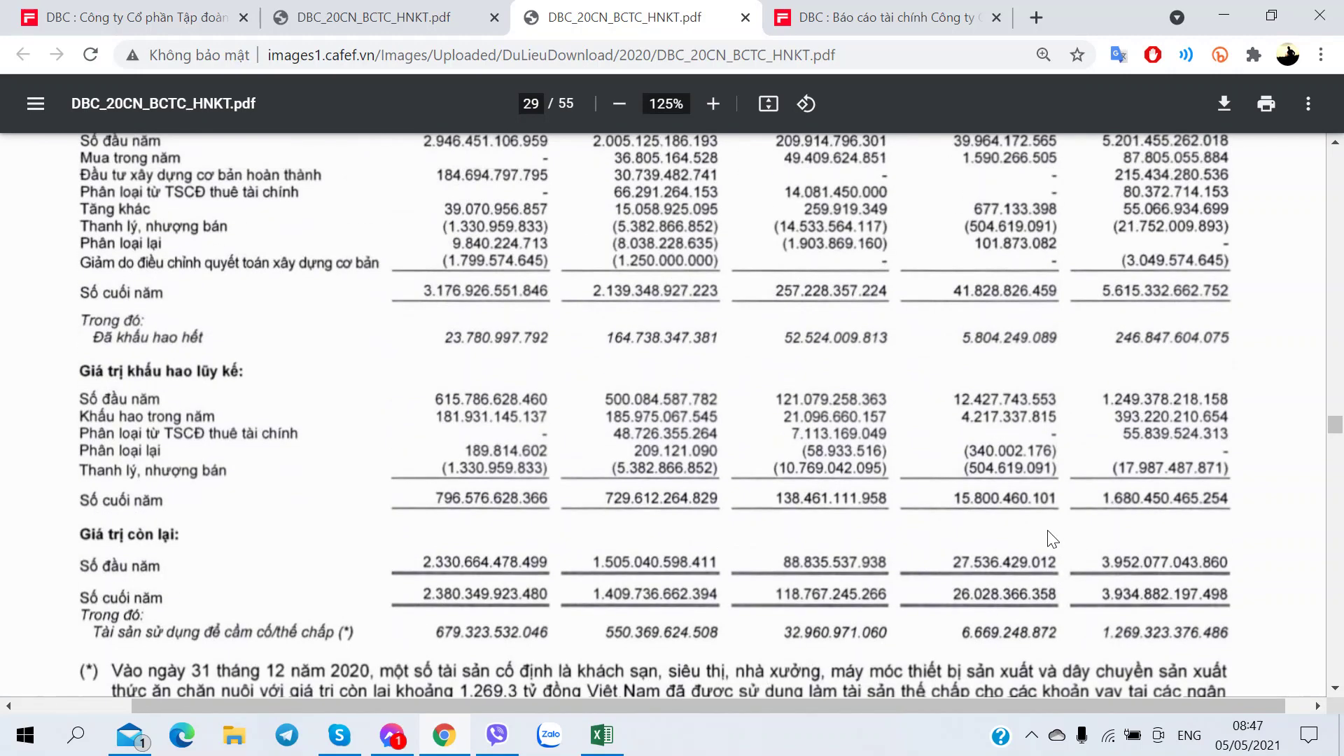
pyautogui.scroll(-1, 1046, 530)
pyautogui.scroll(1, 940, 520)
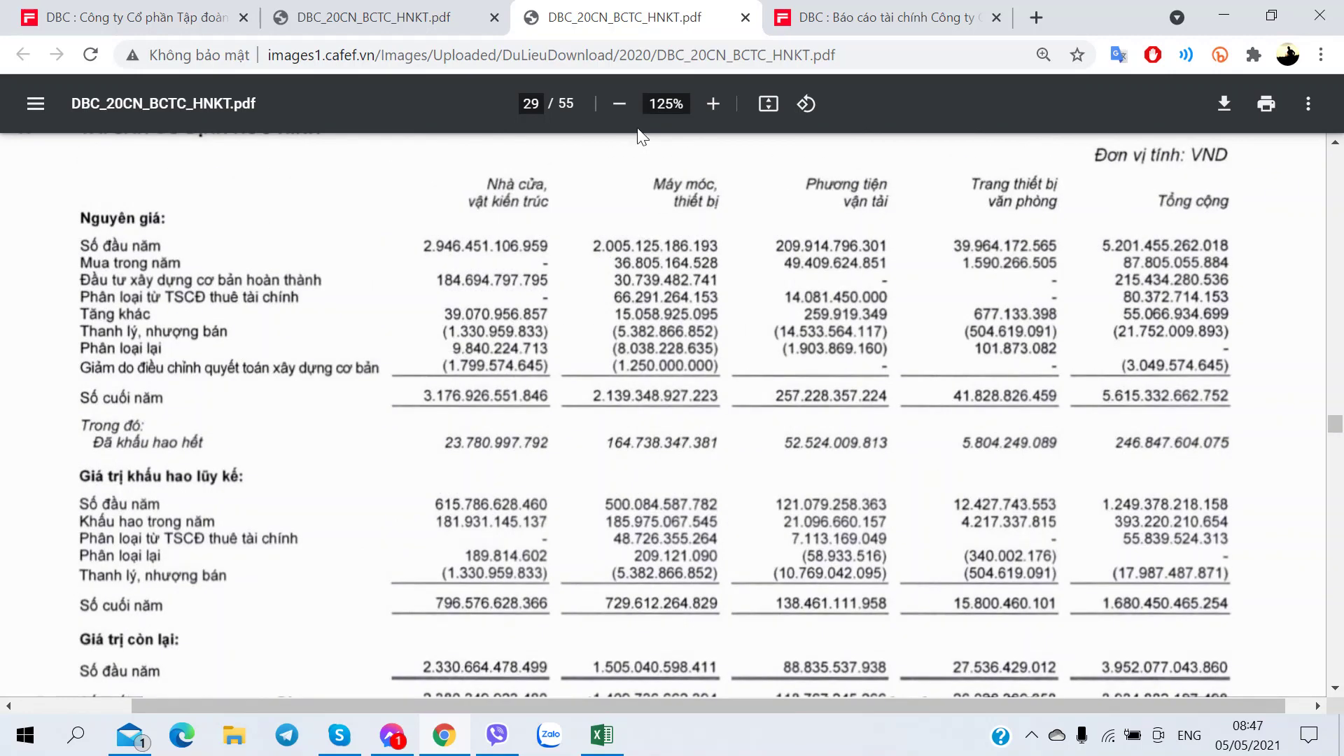
# Restore the notes to portrait orientation and compare note 10, Tài sản cố định thuê tài chính, with the balance sheet on page 9.
pyautogui.click(390, 10)
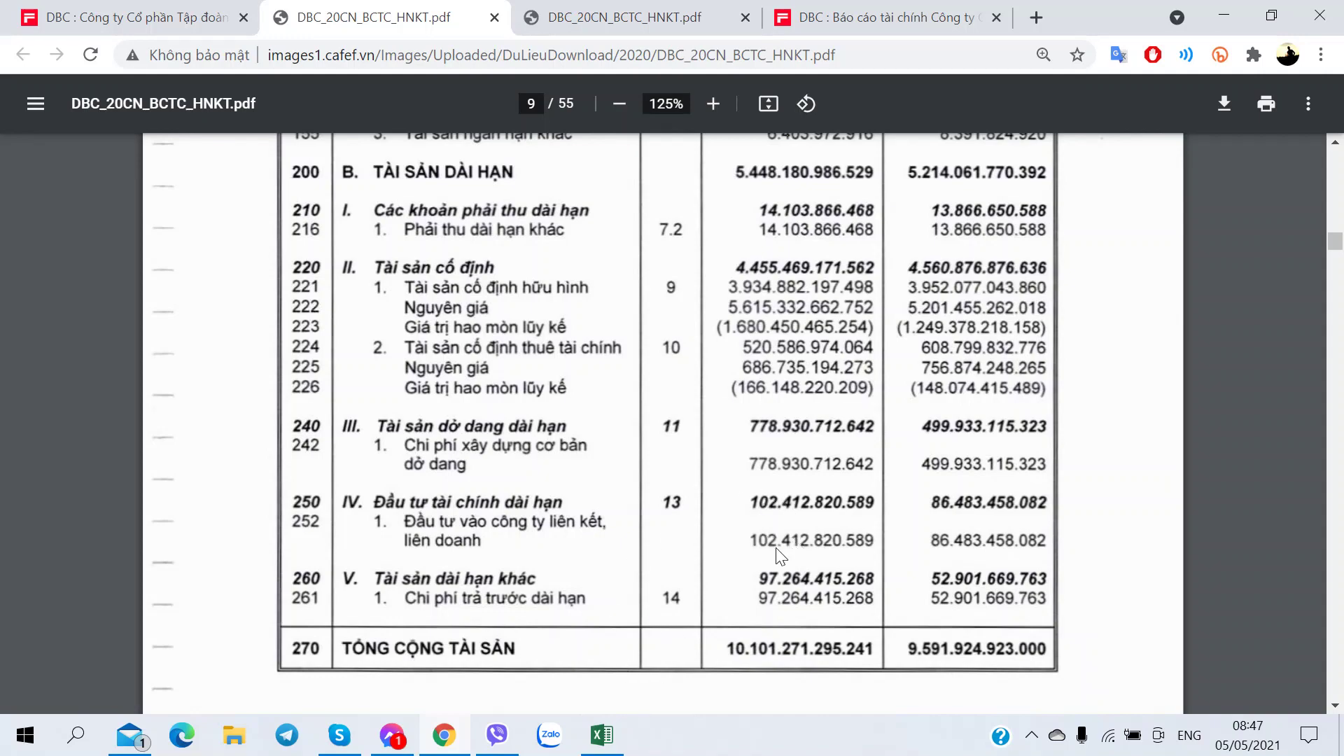
pyautogui.click(630, 15)
pyautogui.scroll(-10, 581, 300)
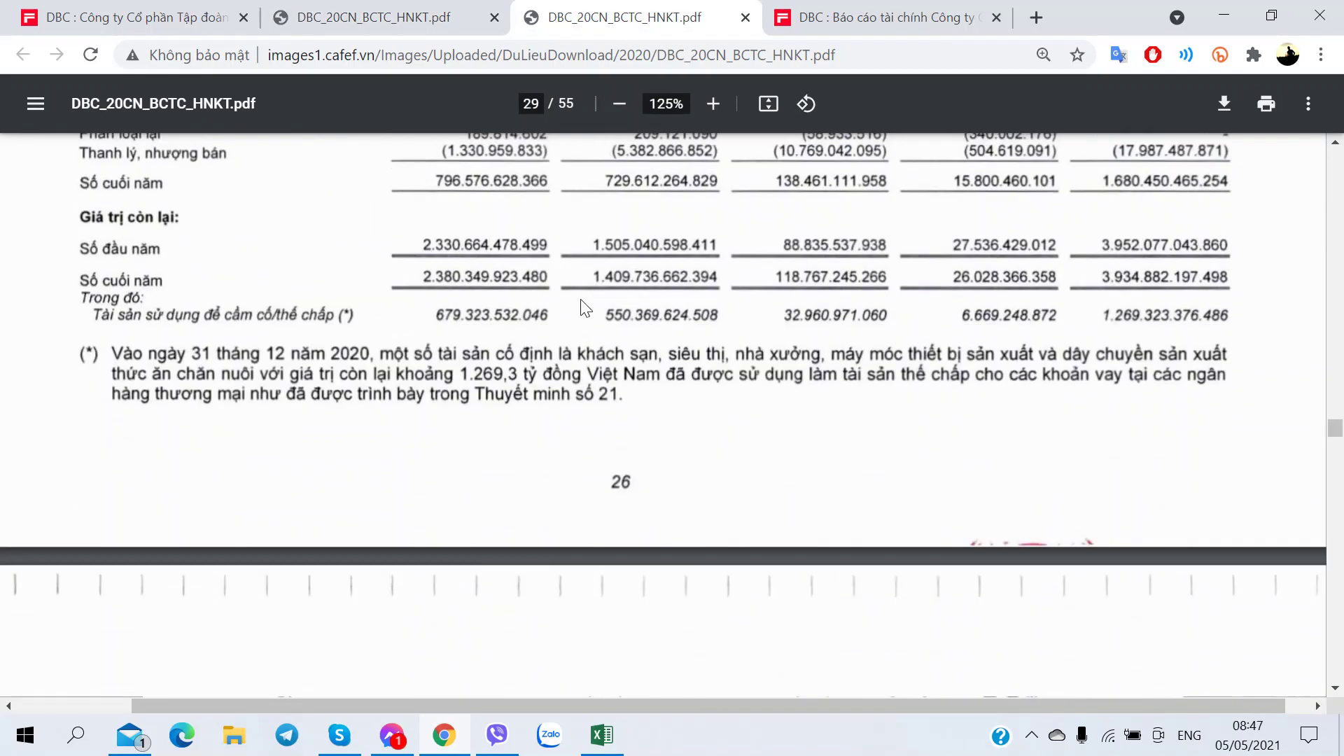
pyautogui.hotkey('ctrl', '[')
pyautogui.rightClick(595, 368)
pyautogui.click(693, 585)
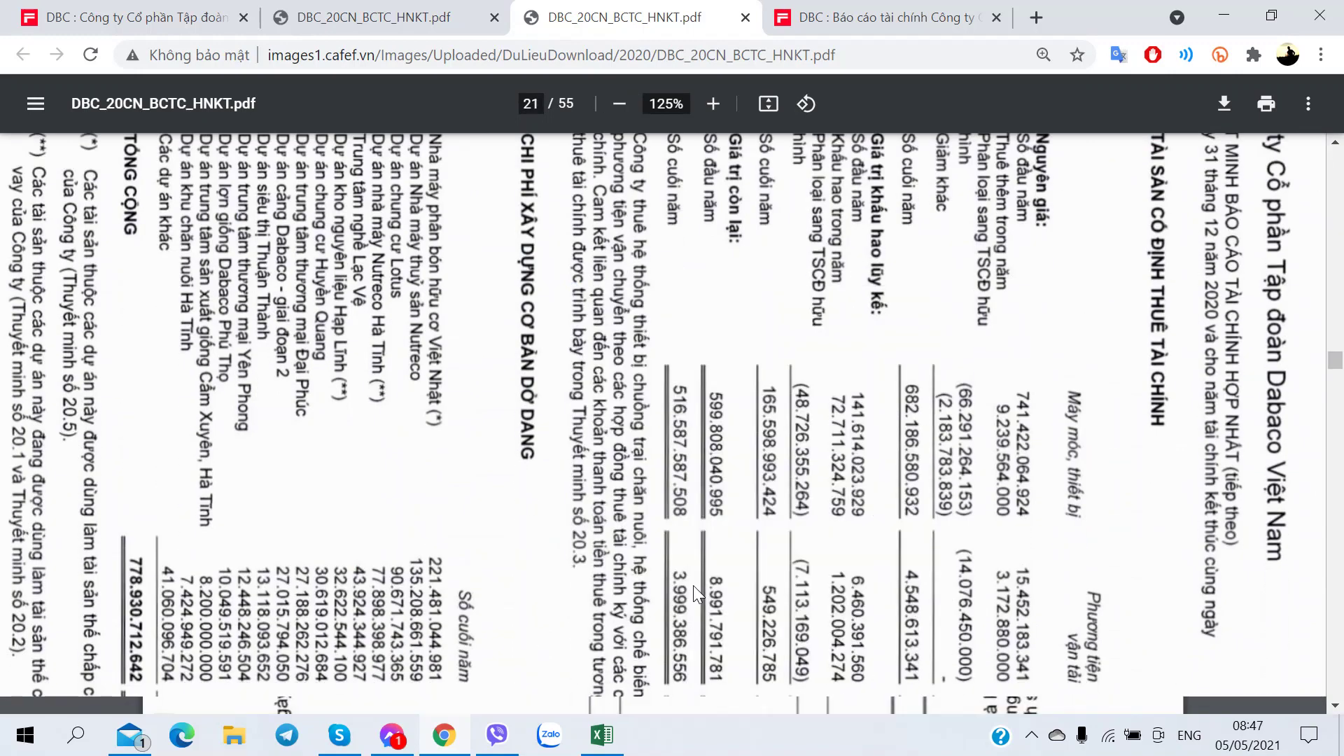
pyautogui.scroll(2, 669, 560)
pyautogui.scroll(-3, 669, 560)
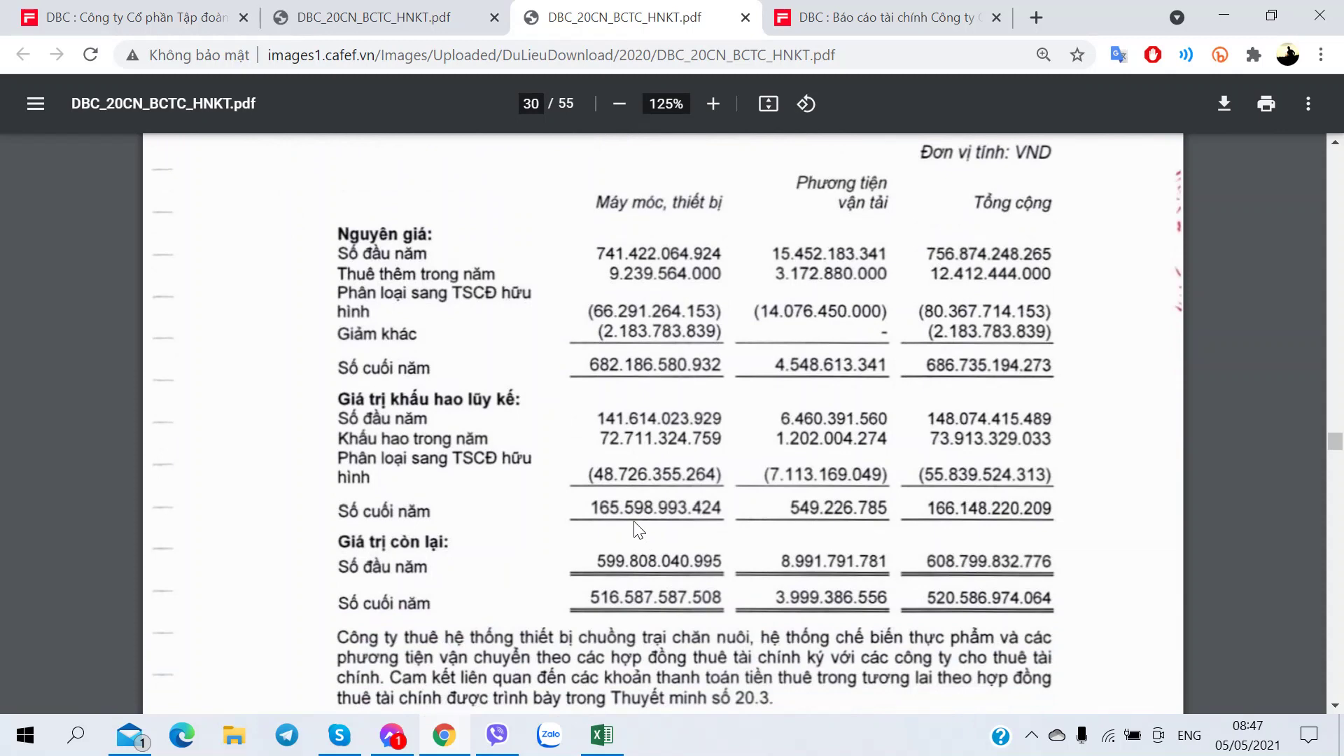
pyautogui.scroll(2, 589, 478)
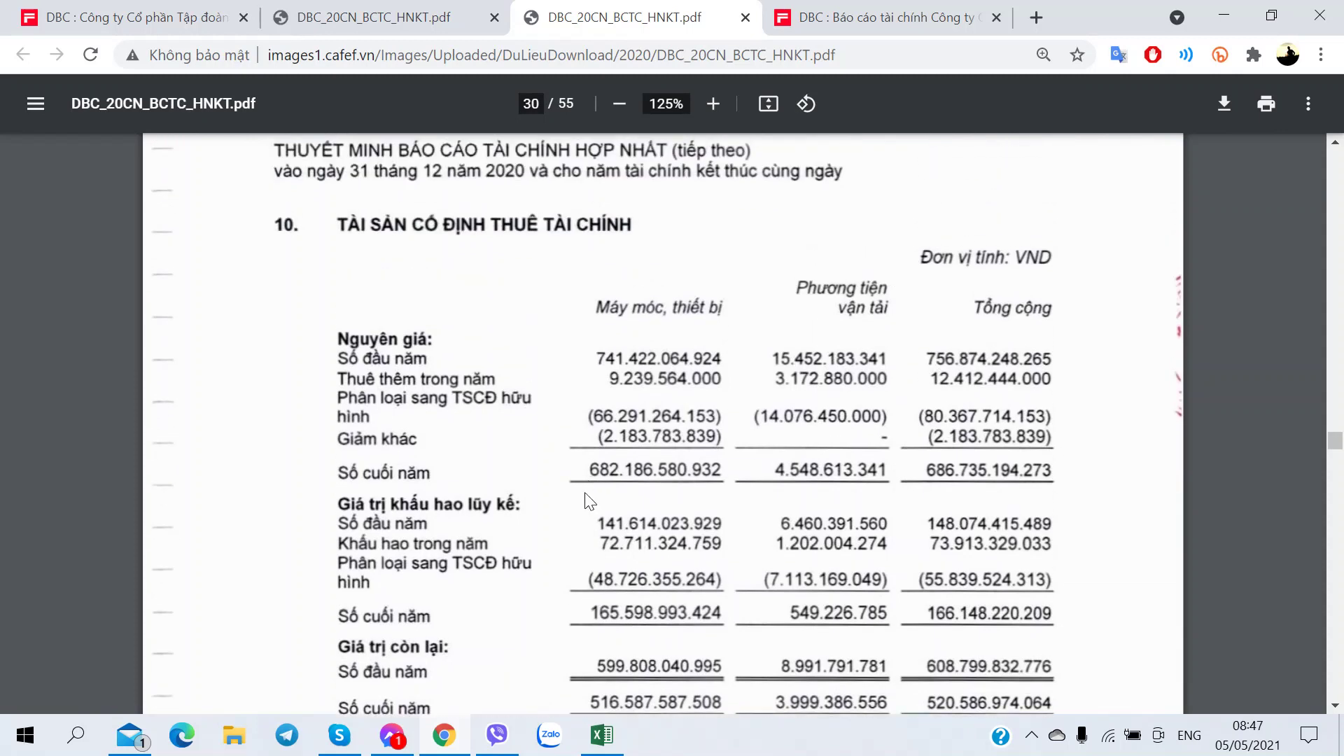
pyautogui.click(429, 15)
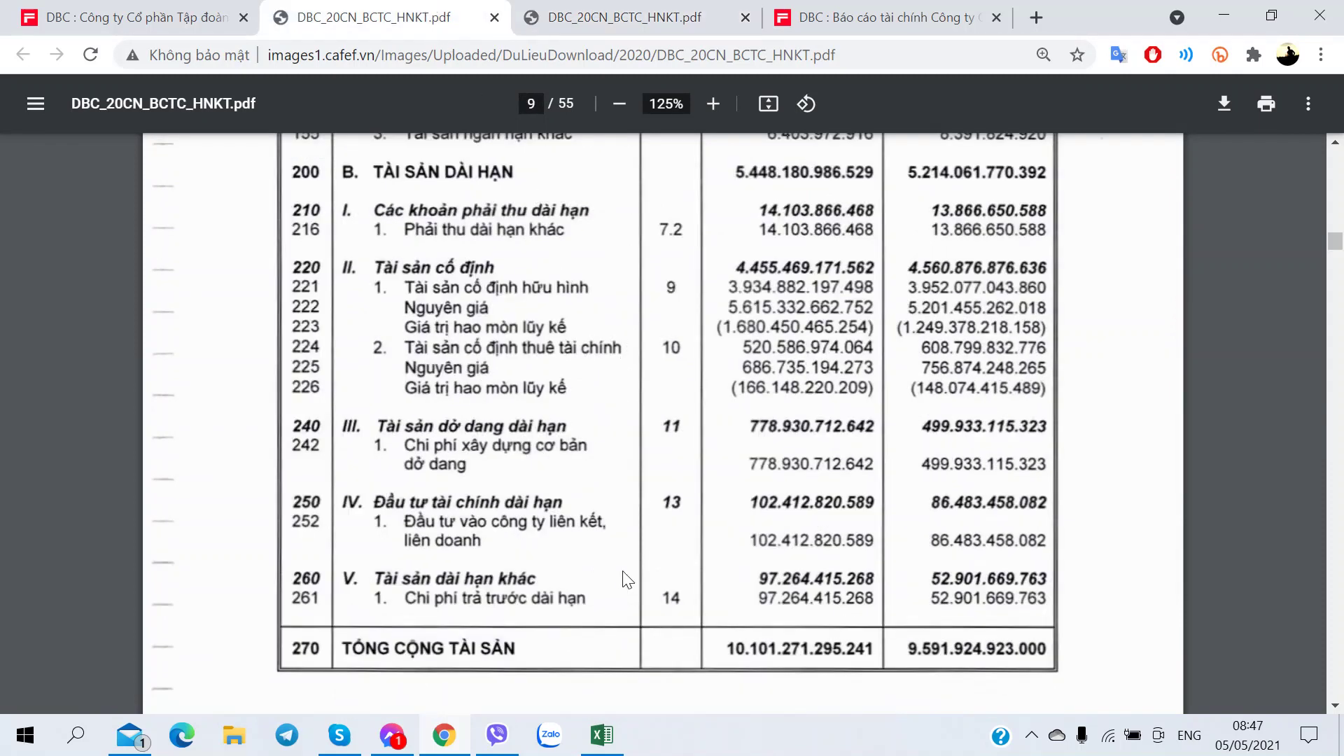
# Switch to Excel and change the label in D324 to "Nguyên giá TSCĐ Thuê TC".
pyautogui.click(602, 735)
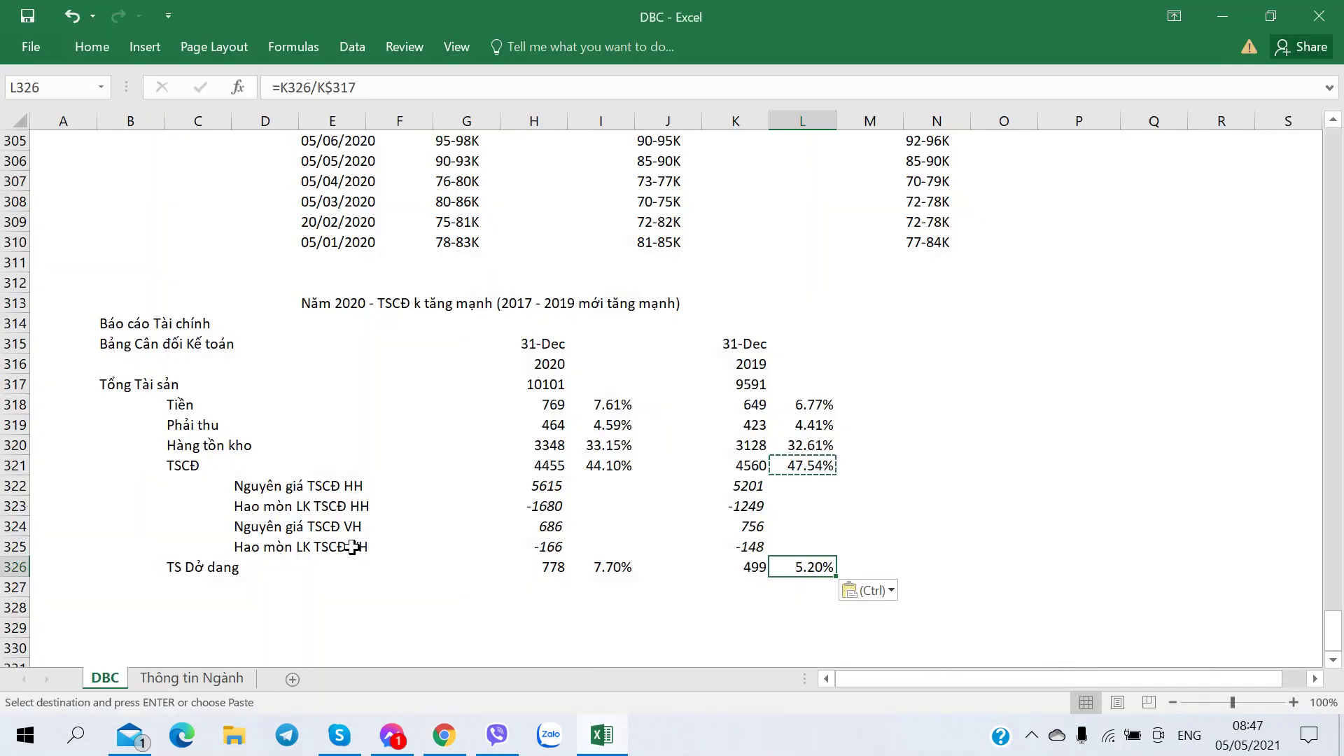
pyautogui.click(273, 529)
pyautogui.hotkey('alt', 'Tab')
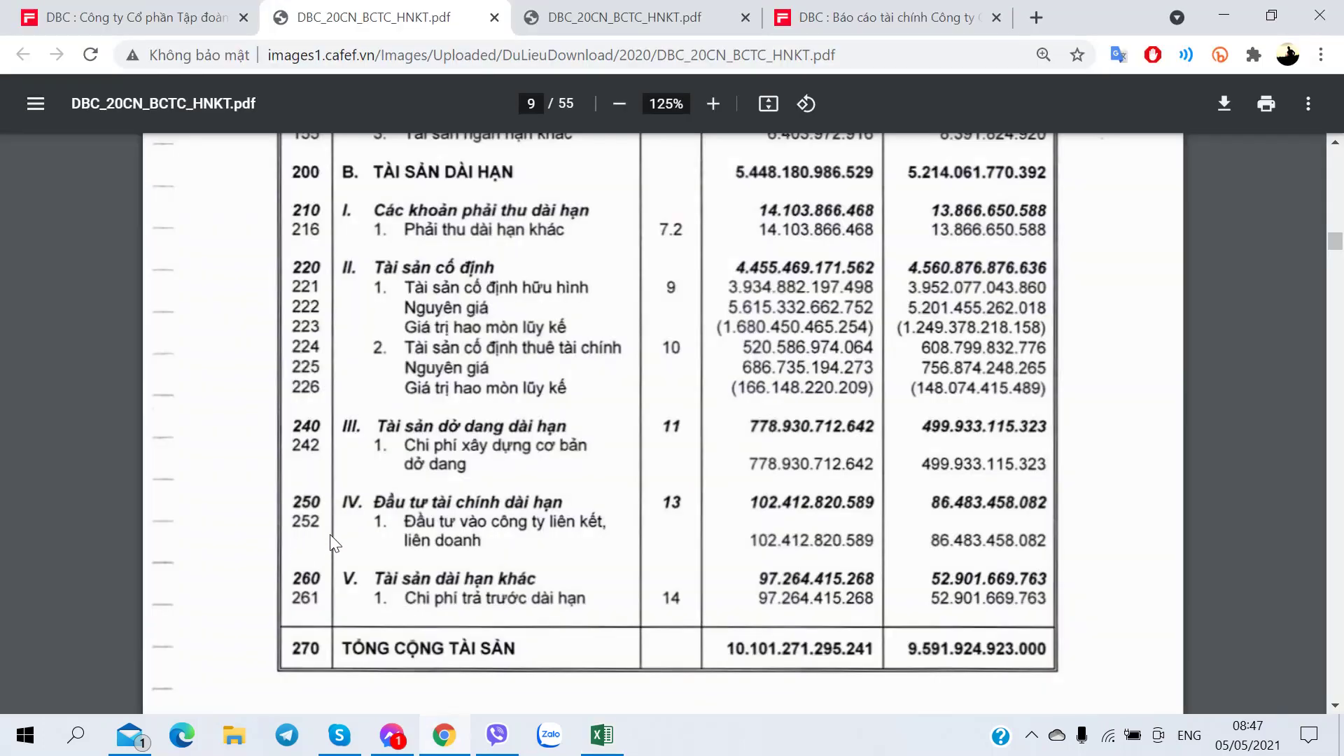
pyautogui.hotkey('alt', 'Tab')
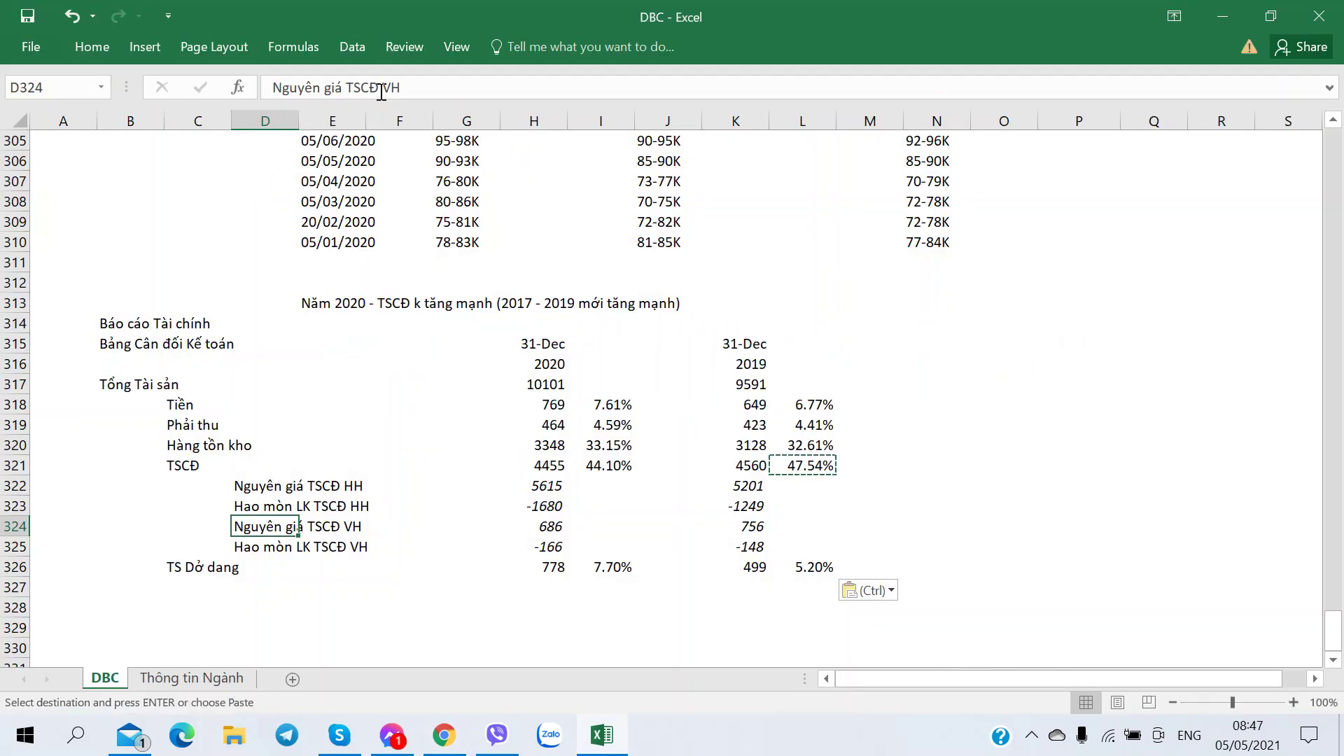
pyautogui.click(379, 88)
pyautogui.hotkey('shift', 'End')
pyautogui.write('Thuê ')
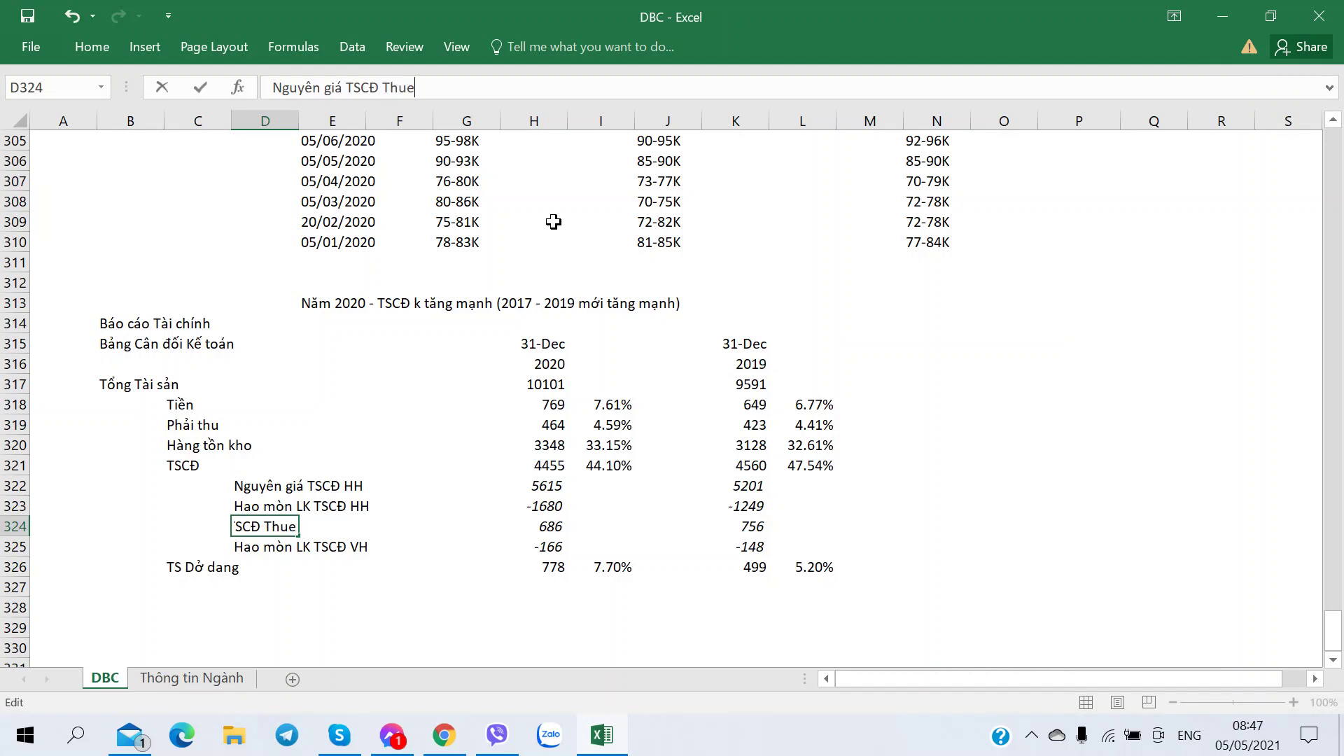
pyautogui.write('TC')
pyautogui.press('Return')
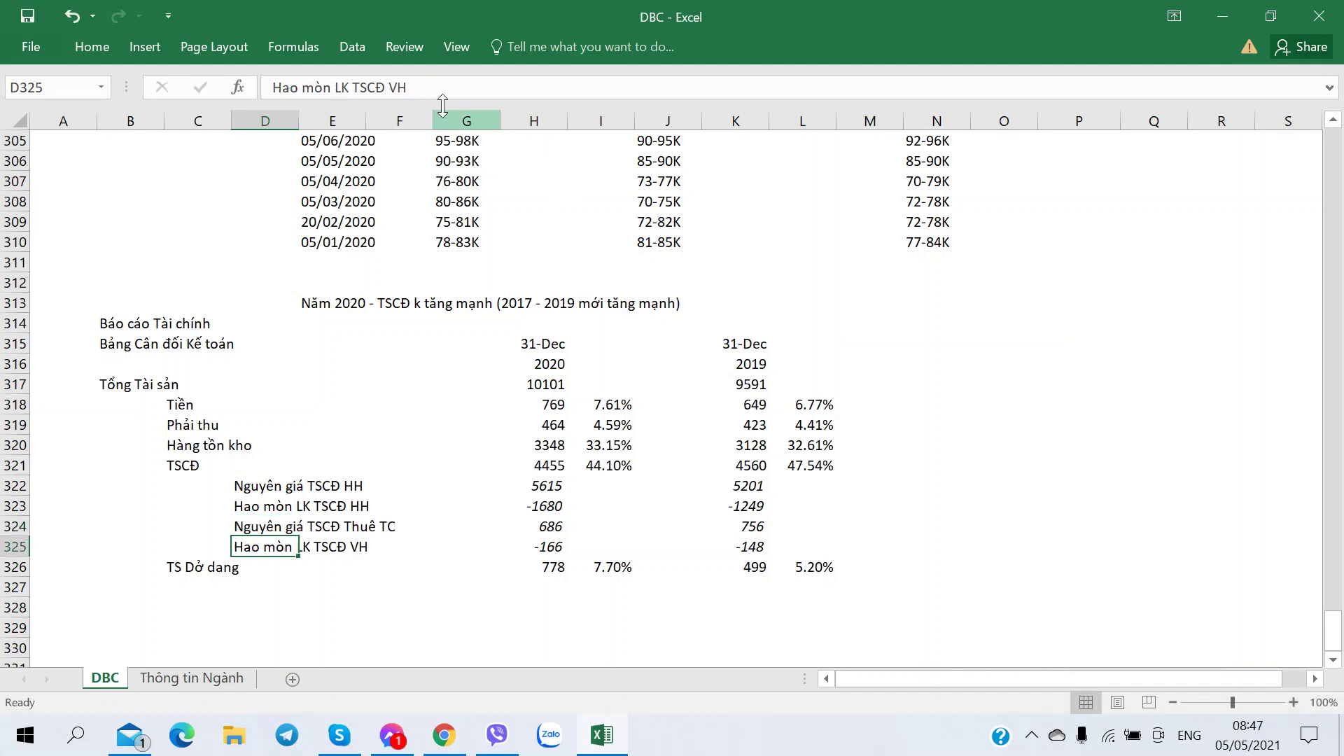
# Change the label in D325 to "Hao mòn LK TSCĐ Thuê TC".
pyautogui.click(396, 87)
pyautogui.hotkey('shift', 'End')
pyautogui.write('Thê')
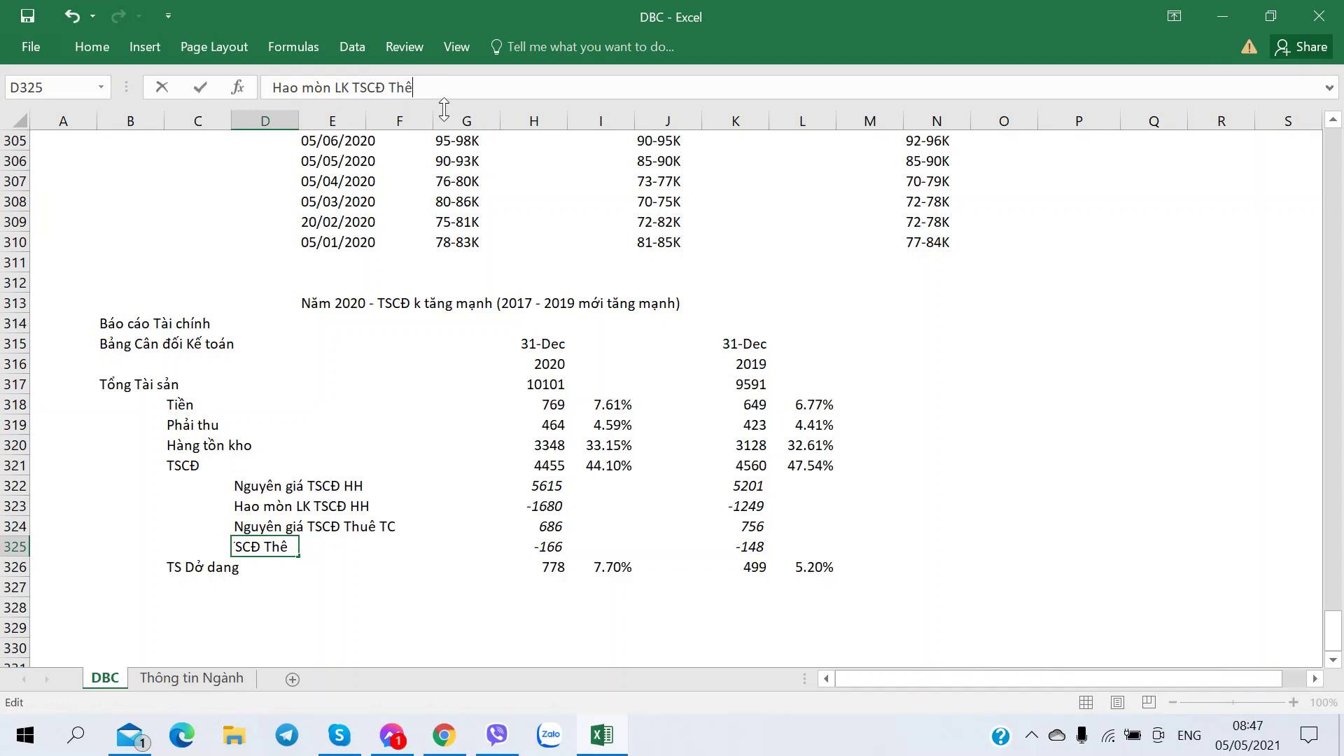
pyautogui.press('BackSpace')
pyautogui.write('uê TC')
pyautogui.press('Return')
# Return to the PDF notes in Chrome and review the leased fixed asset movements in note 10.
pyautogui.click(444, 735)
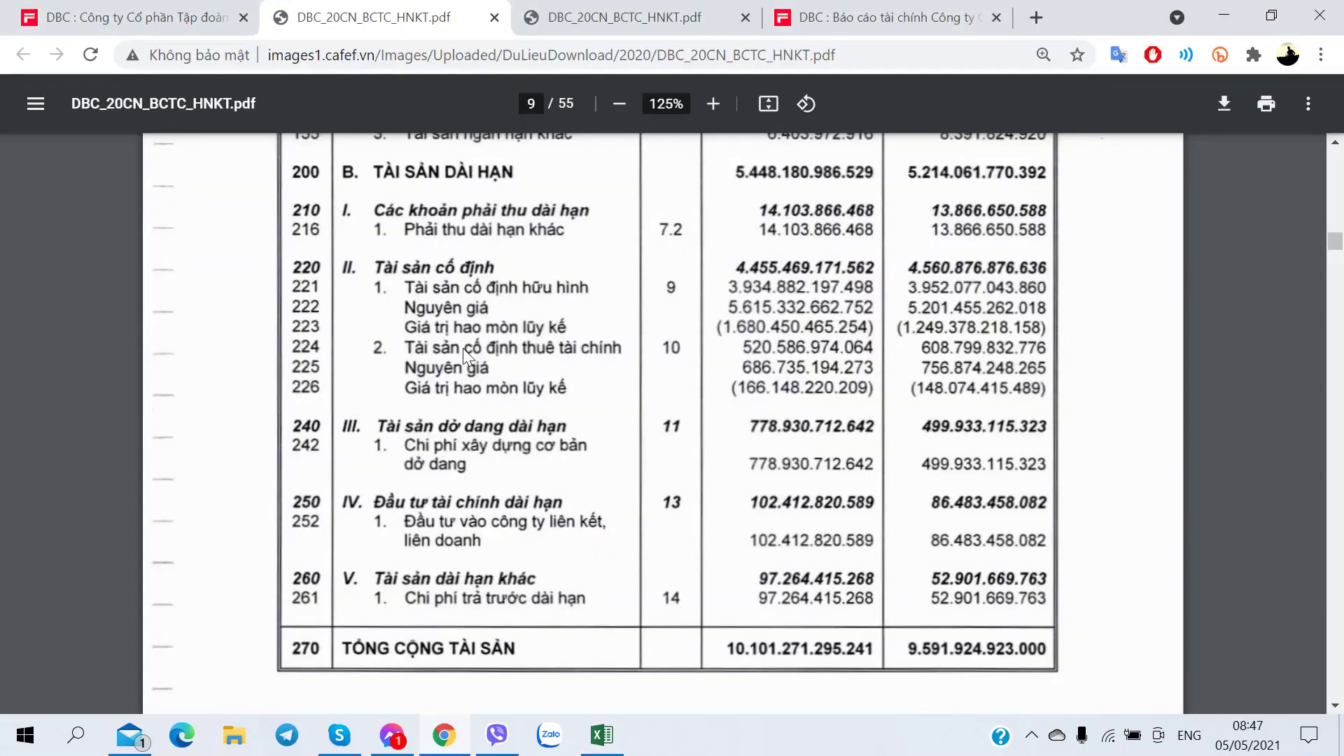
pyautogui.hotkey('ctrl', 'Tab')
pyautogui.scroll(-2, 578, 337)
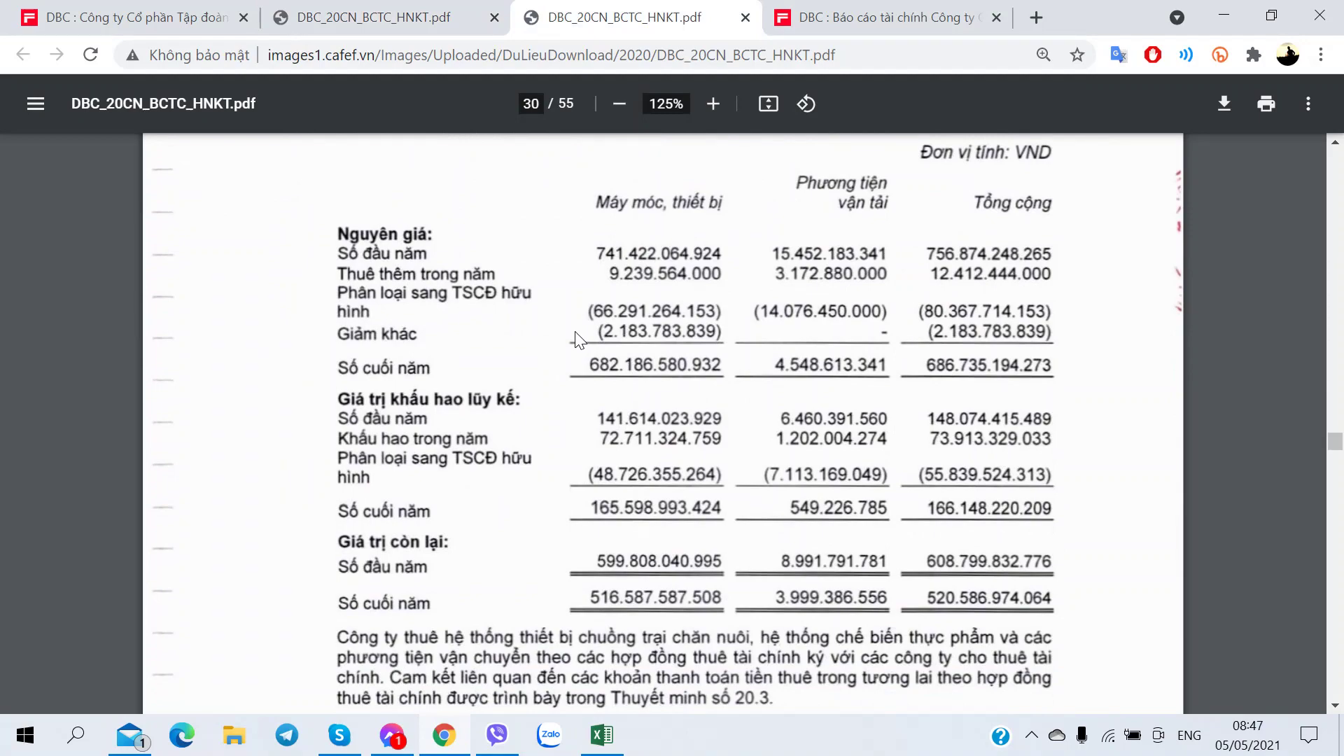
pyautogui.scroll(-2, 671, 376)
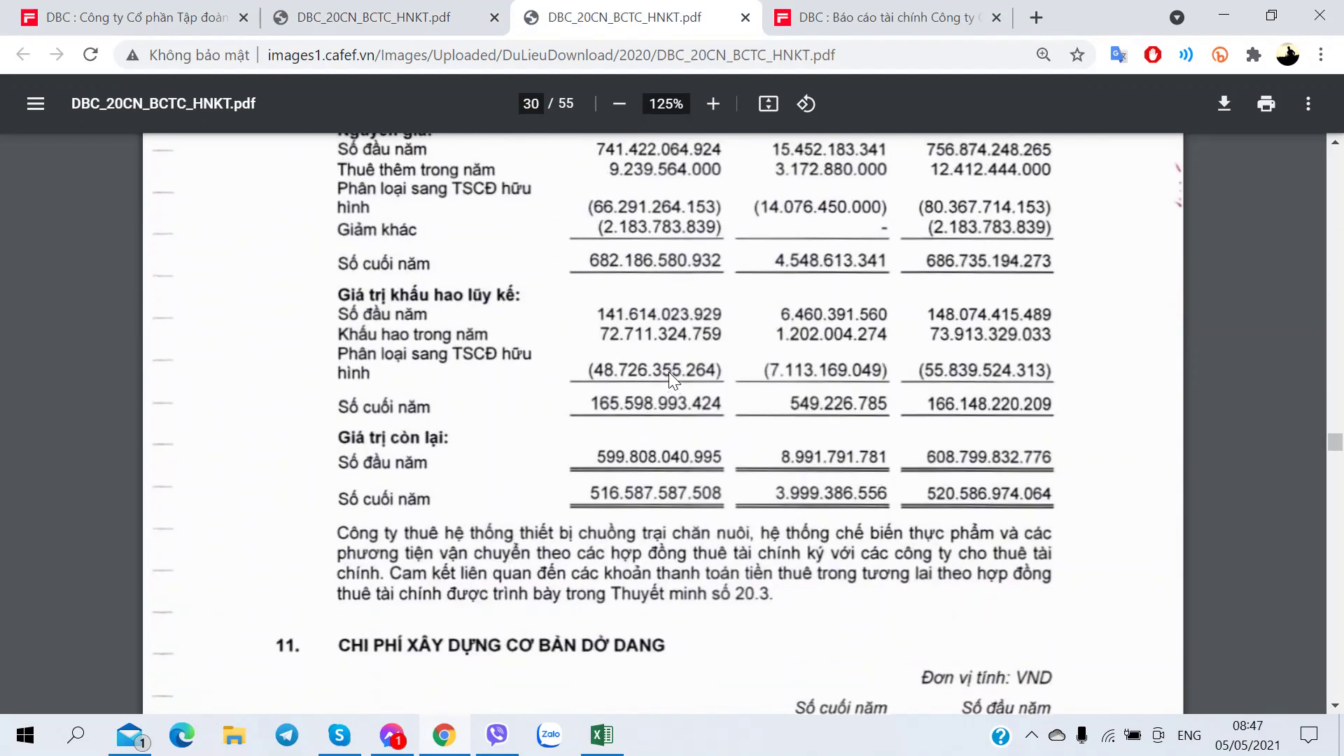
pyautogui.scroll(2, 670, 372)
pyautogui.scroll(-2, 669, 372)
pyautogui.scroll(18, 661, 355)
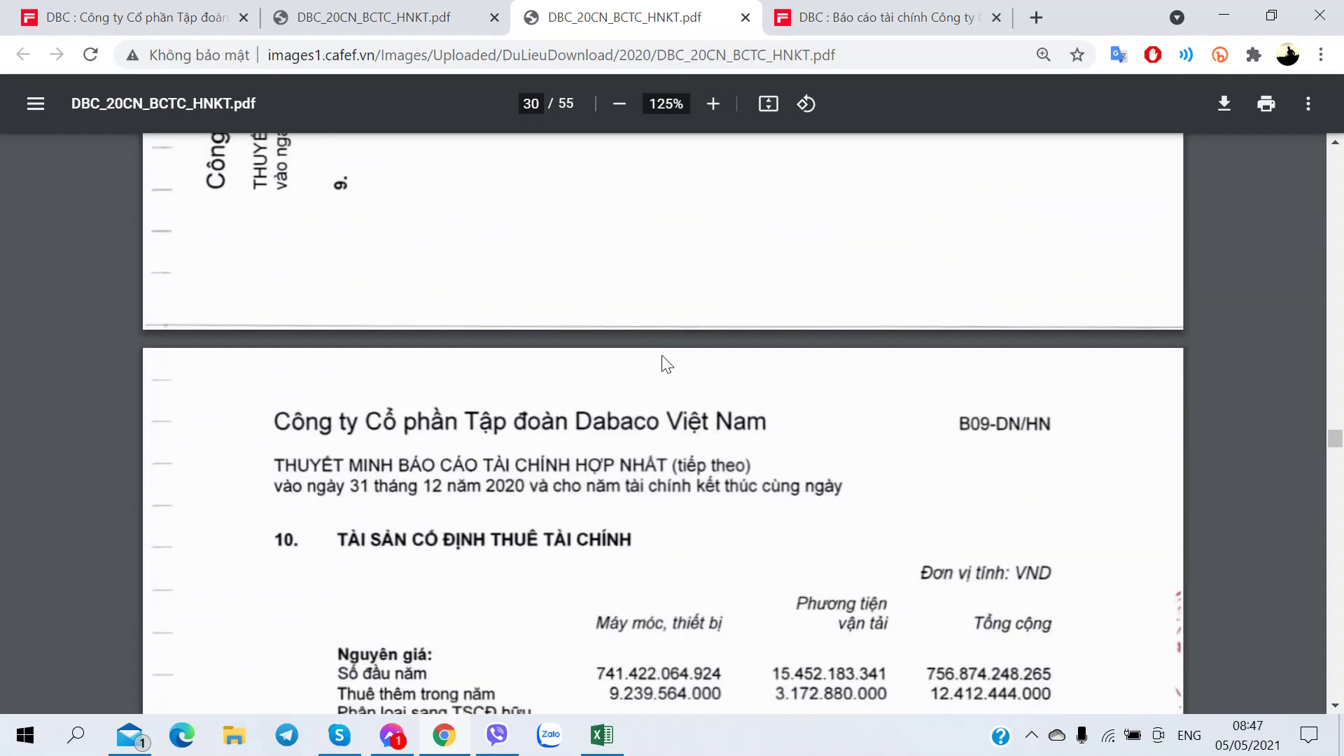
# Examine the project list in note 11, Chi phí xây dựng cơ bản dở dang, comparing year-end and opening amounts.
pyautogui.scroll(-20, 662, 355)
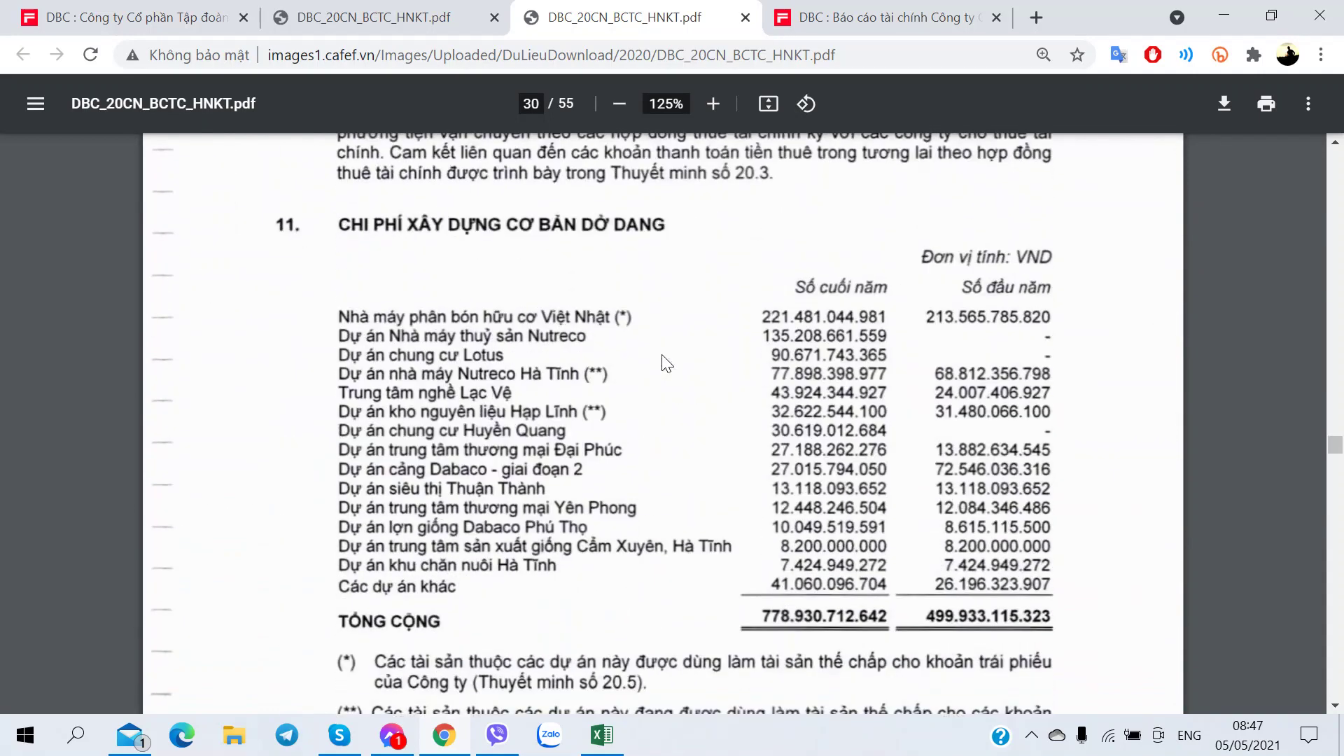
pyautogui.hotkey('ctrl', 'shift', 'Tab')
pyautogui.hotkey('ctrl', 'Tab')
pyautogui.hotkey('alt', 'Tab')
pyautogui.scroll(-2, 280, 490)
pyautogui.click(197, 464)
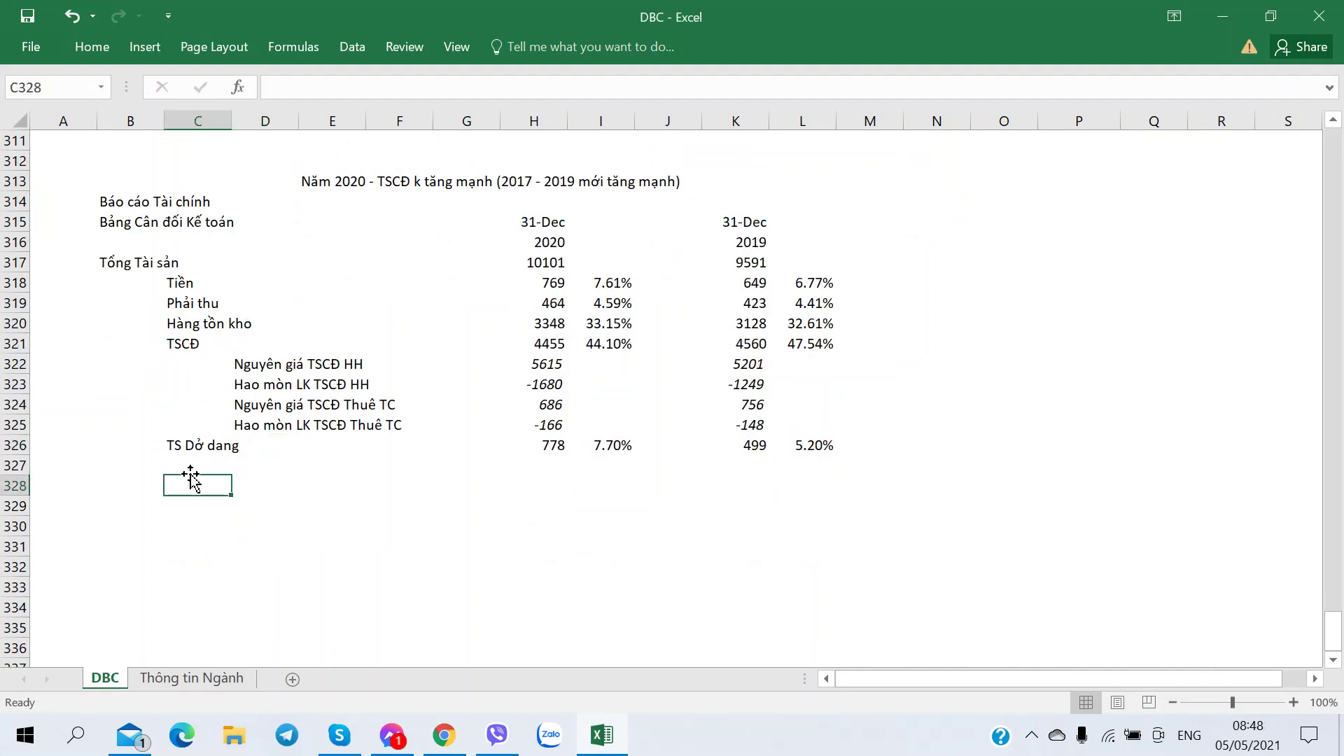
pyautogui.hotkey('alt', 'Tab')
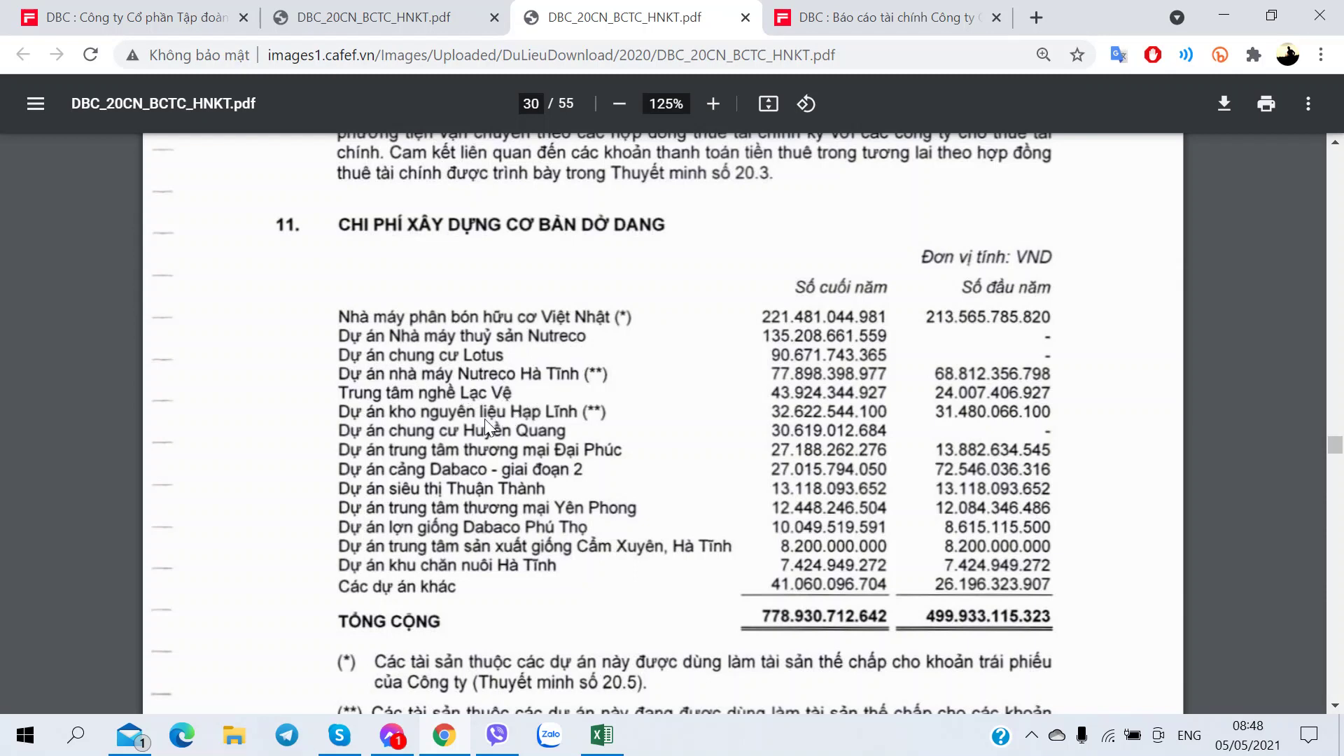
pyautogui.scroll(-3, 569, 585)
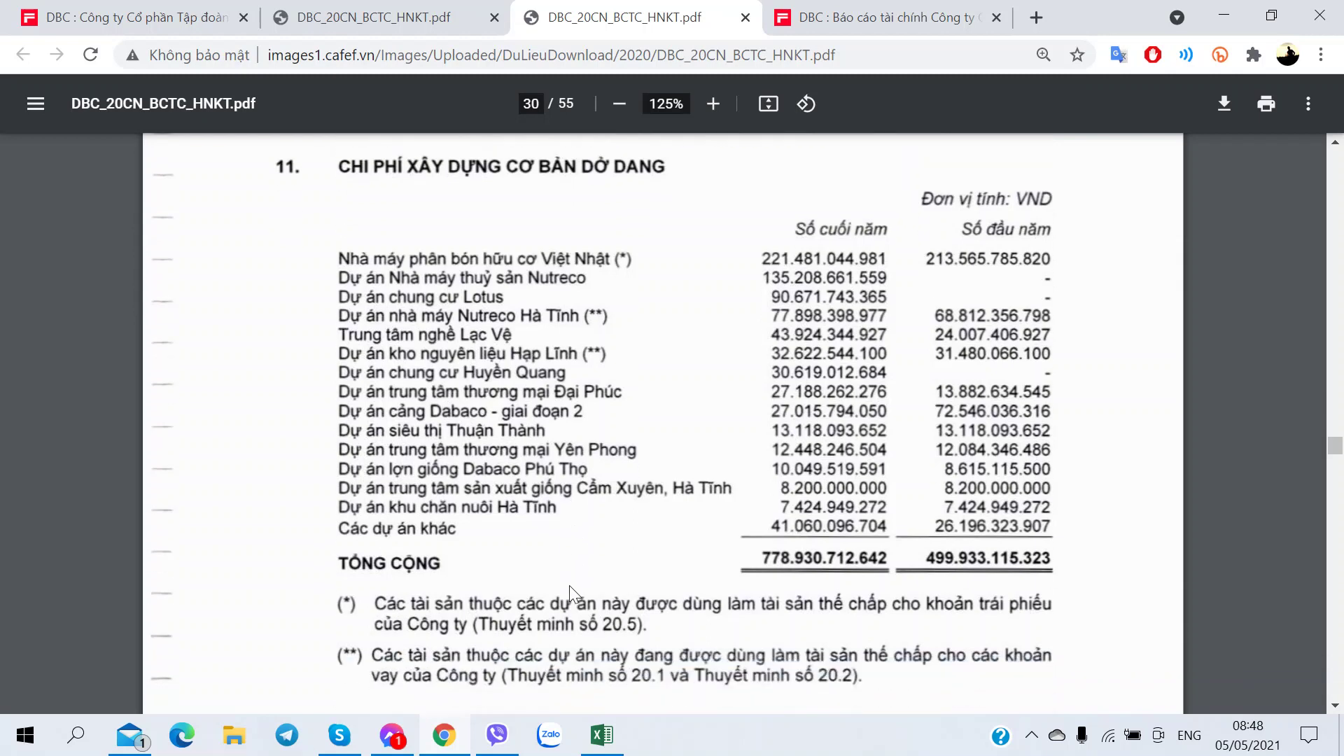
pyautogui.scroll(1, 555, 591)
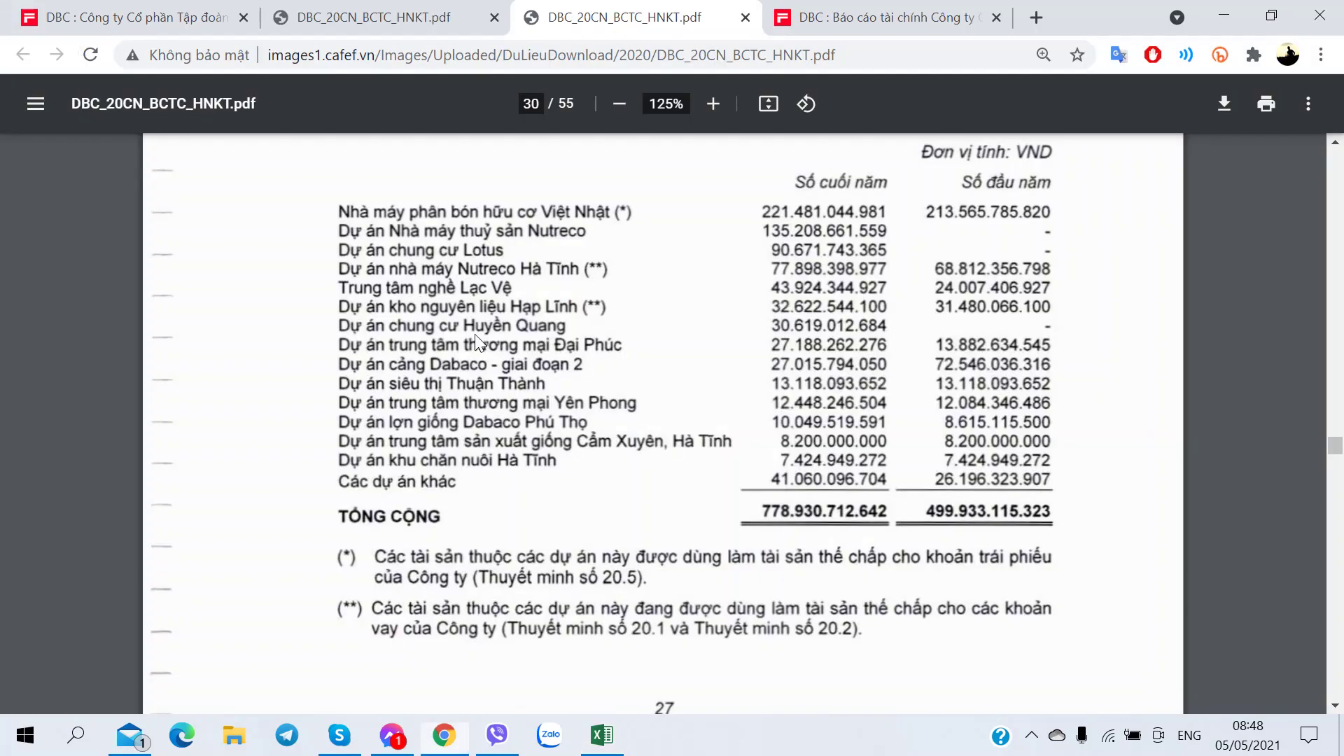
# Go back to the balance sheet copy of the PDF and view the liabilities section, Nguồn vốn, on page 10.
pyautogui.click(371, 17)
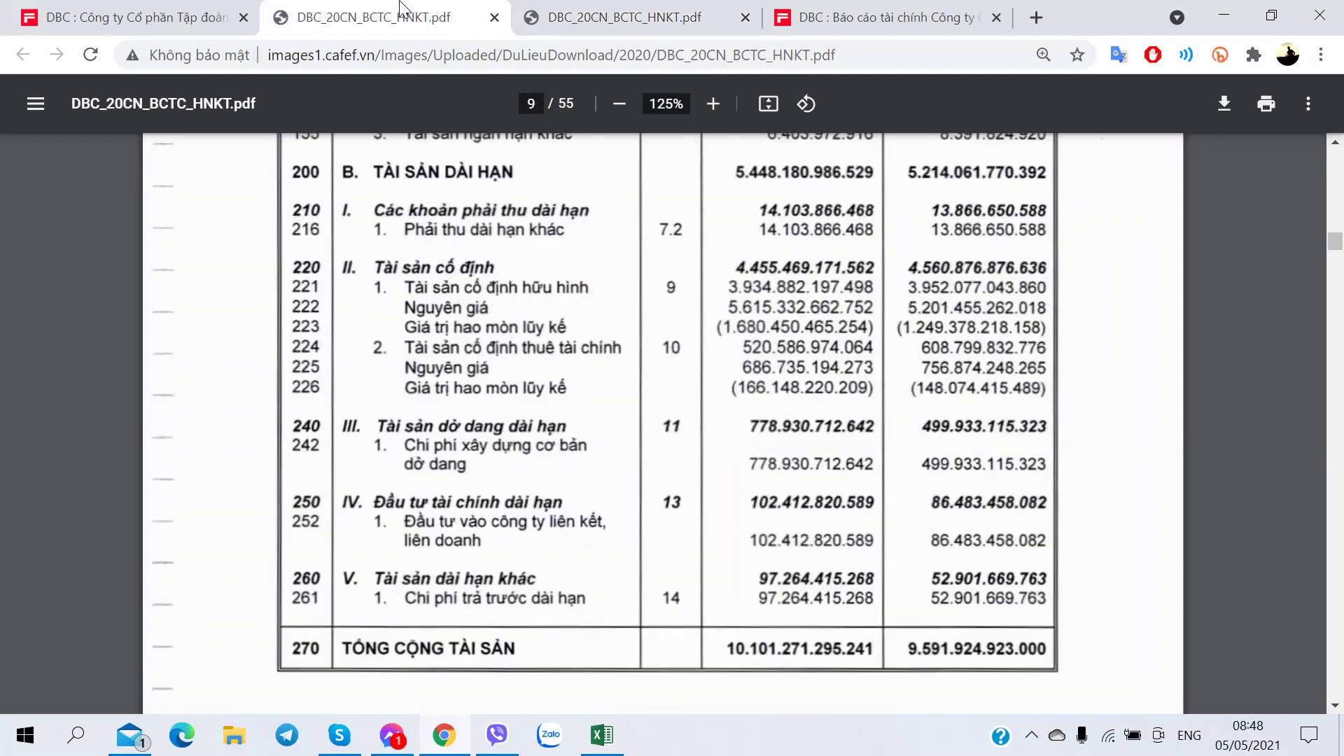
pyautogui.scroll(-3, 671, 361)
pyautogui.scroll(3, 671, 362)
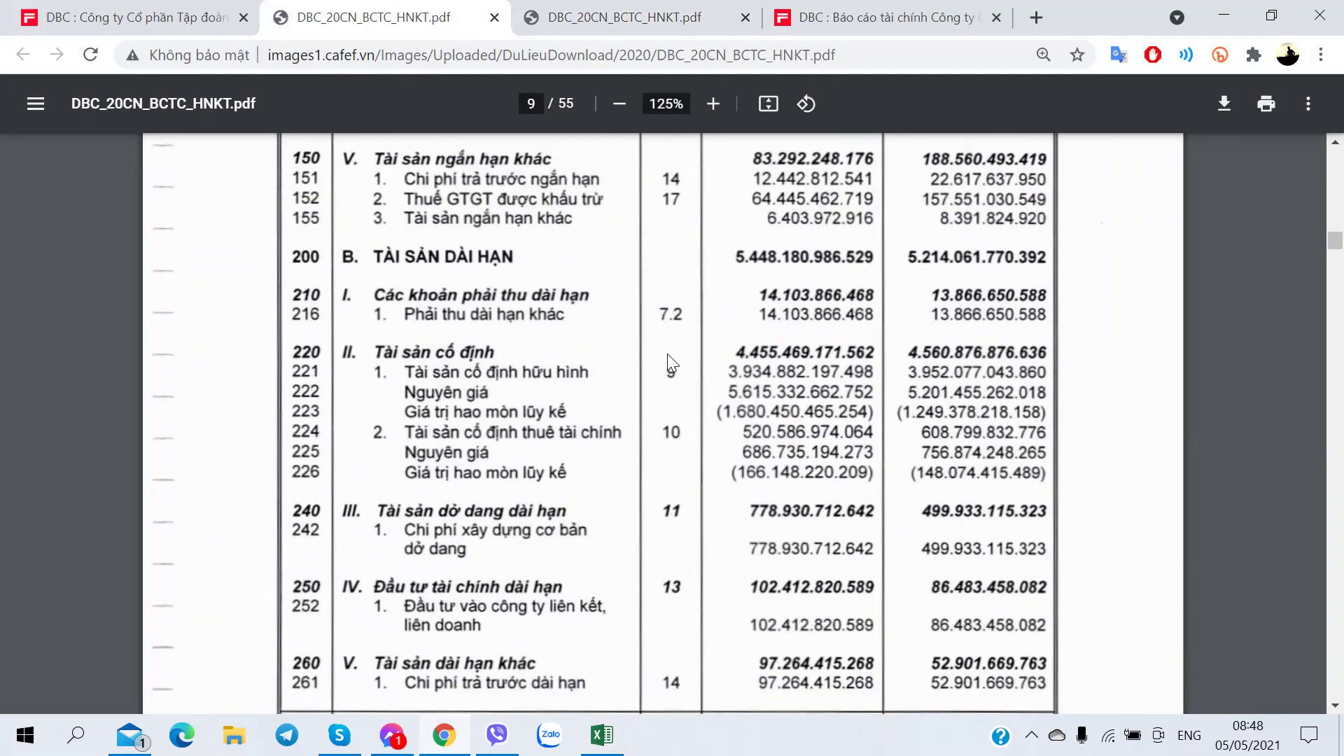
pyautogui.scroll(-2, 670, 361)
pyautogui.scroll(-10, 672, 363)
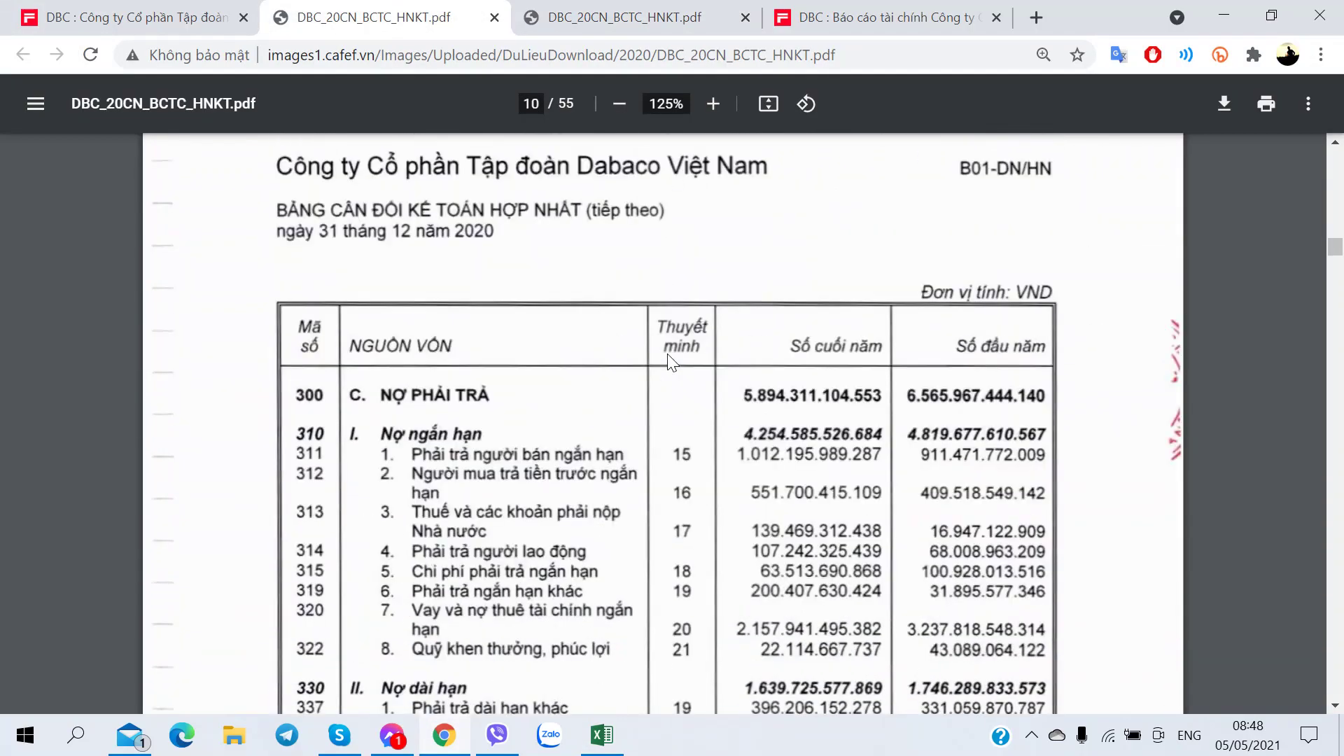
# Check the liabilities rows in the PDF, switch to Excel and select cell B328 below the asset breakdown.
pyautogui.scroll(4, 672, 363)
pyautogui.scroll(-4, 671, 359)
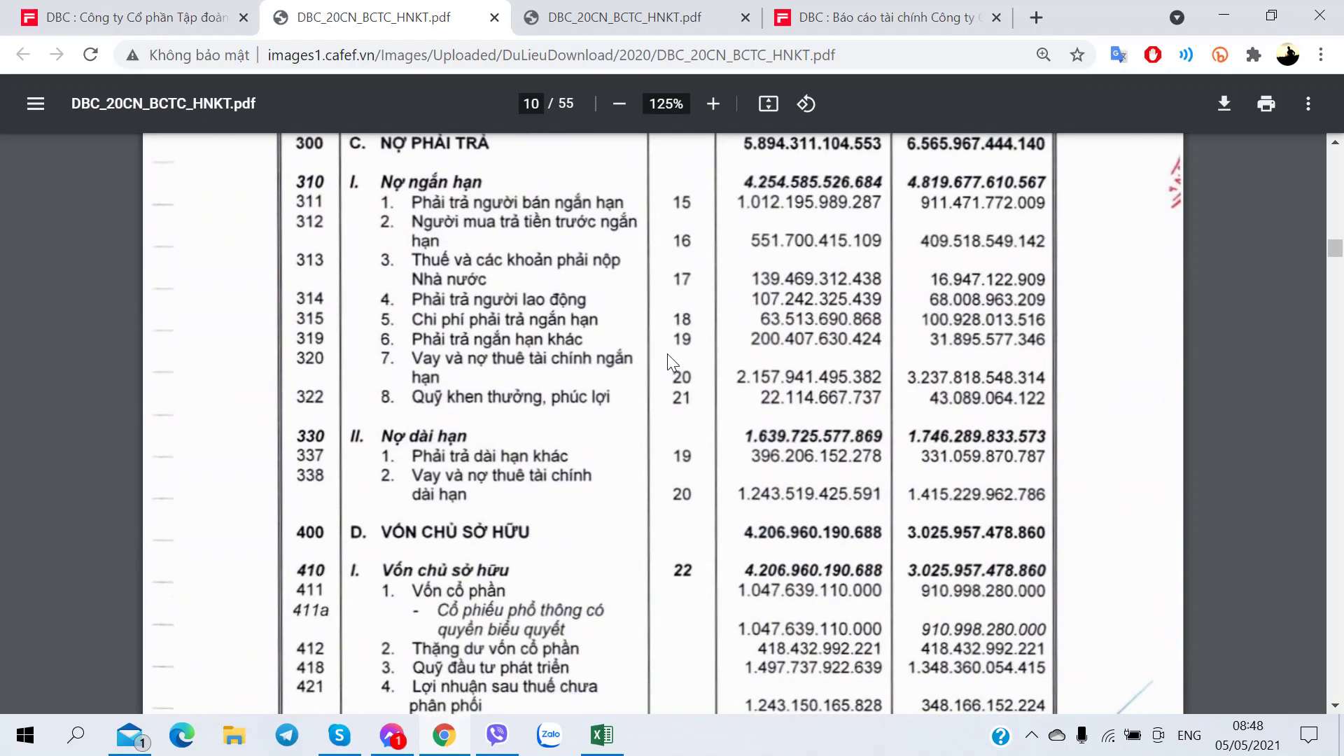
pyautogui.hotkey('alt', 'Tab')
pyautogui.press('Down')
pyautogui.press('Left')
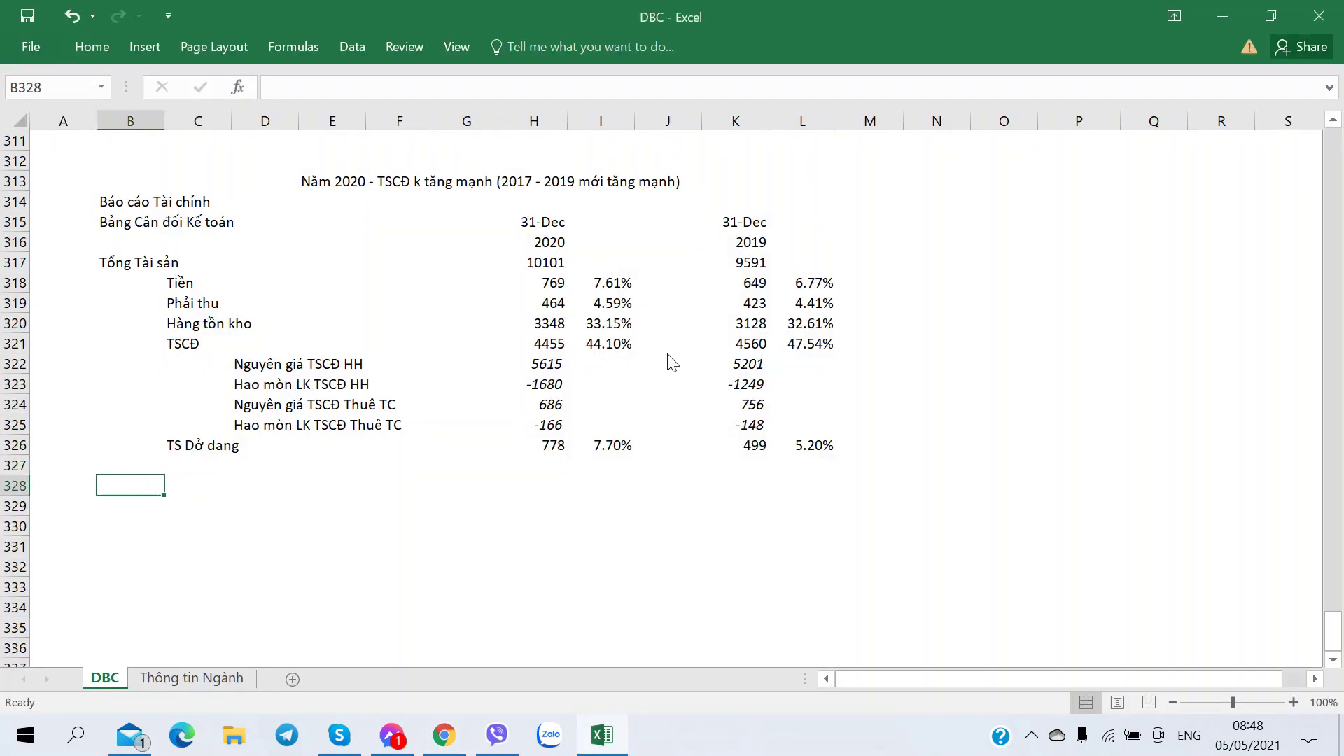
pyautogui.scroll(1, 639, 346)
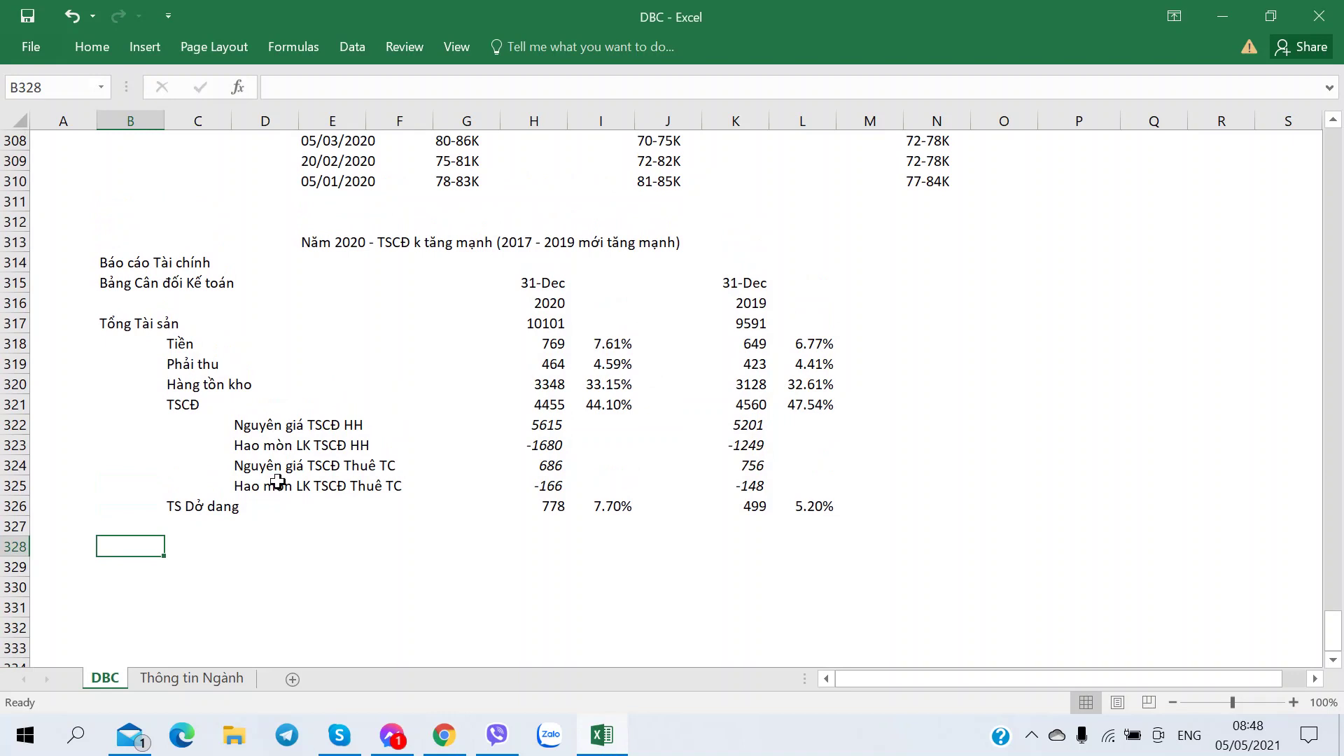
pyautogui.click(255, 427)
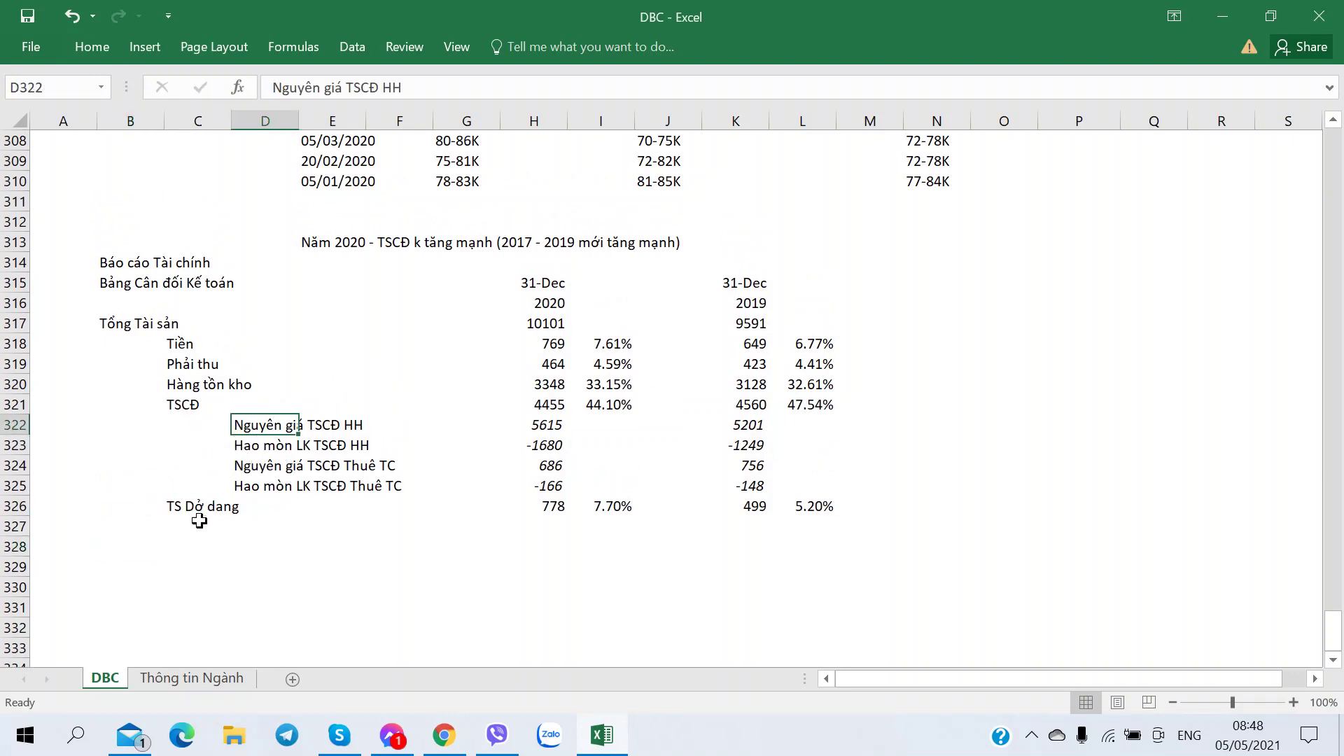
pyautogui.click(142, 552)
# Switch back to the PDF in Chrome and examine the Nợ phải trả and Vốn chủ sở hữu sections on page 10.
pyautogui.hotkey('alt', 'Tab')
pyautogui.scroll(-4, 462, 482)
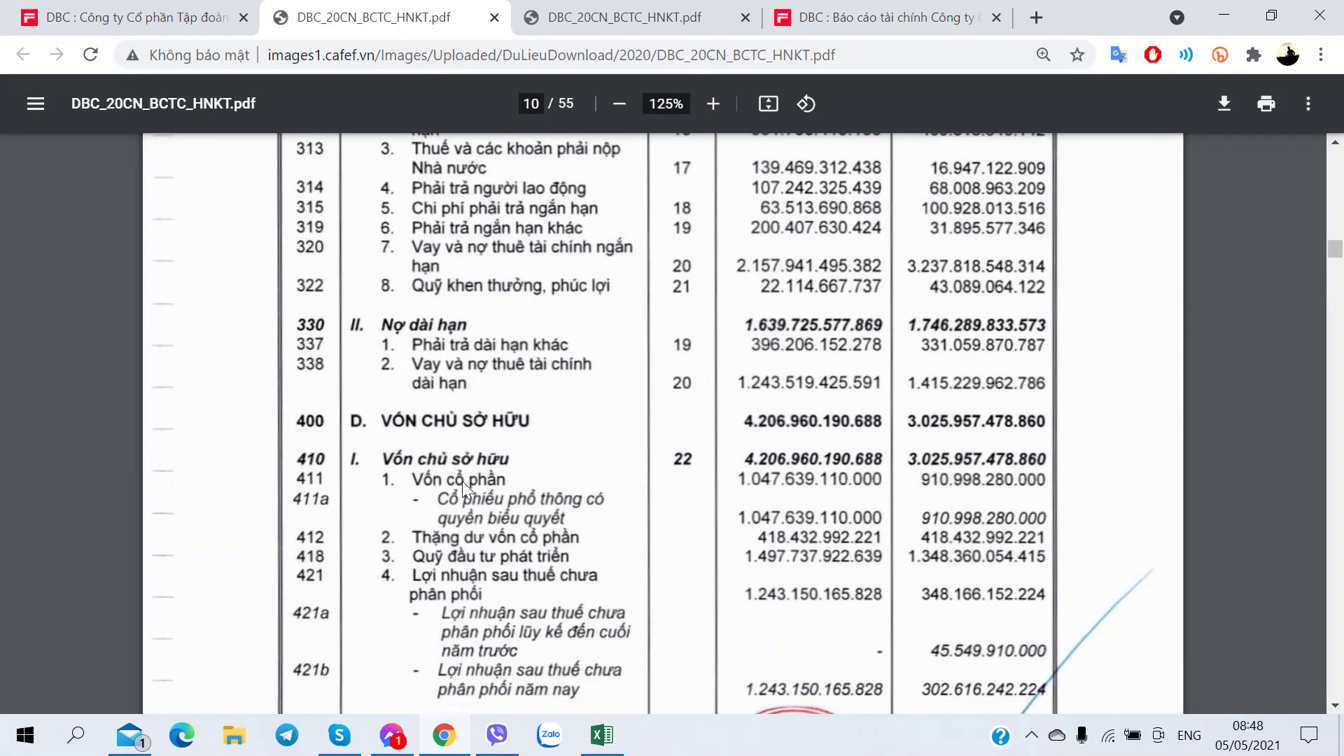
pyautogui.scroll(7, 455, 473)
pyautogui.scroll(-2, 455, 473)
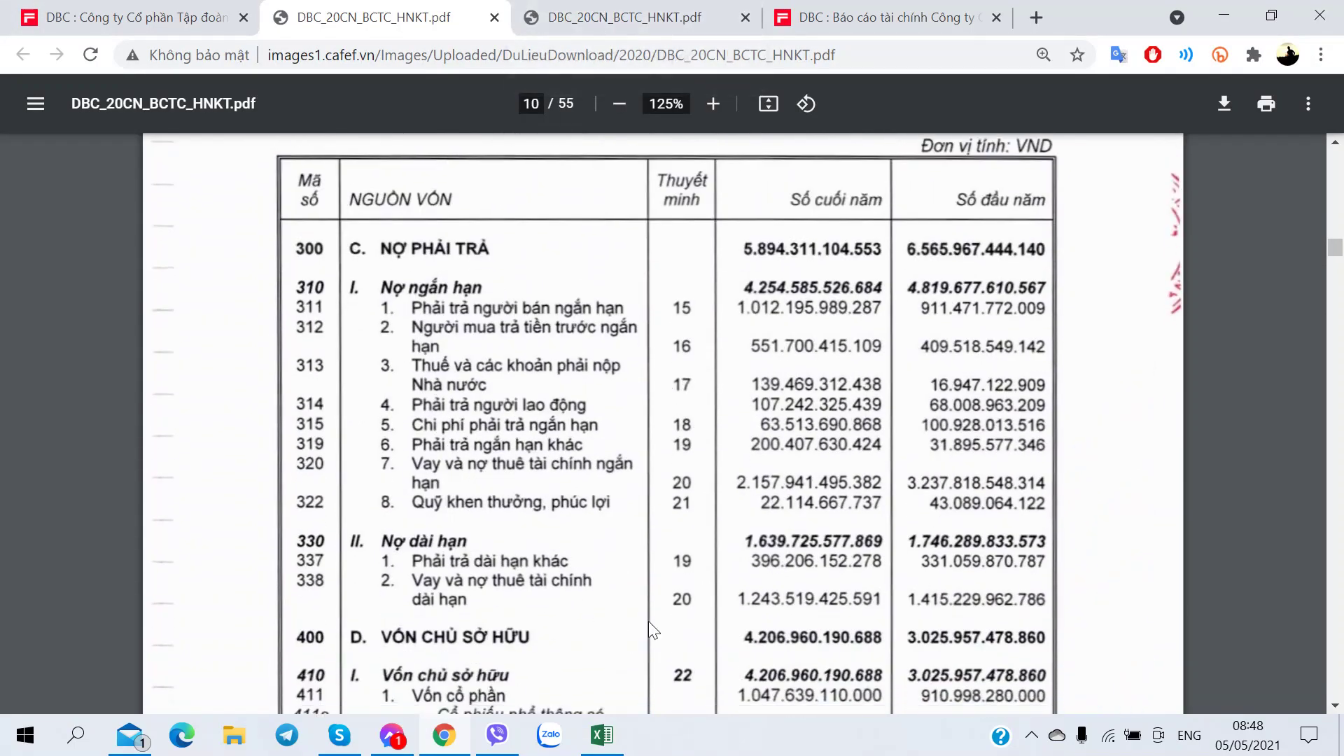
# Return to Excel and review the Giá lợn price table, highlighting the latest Miền Bắc prices in G293:G295.
pyautogui.click(600, 737)
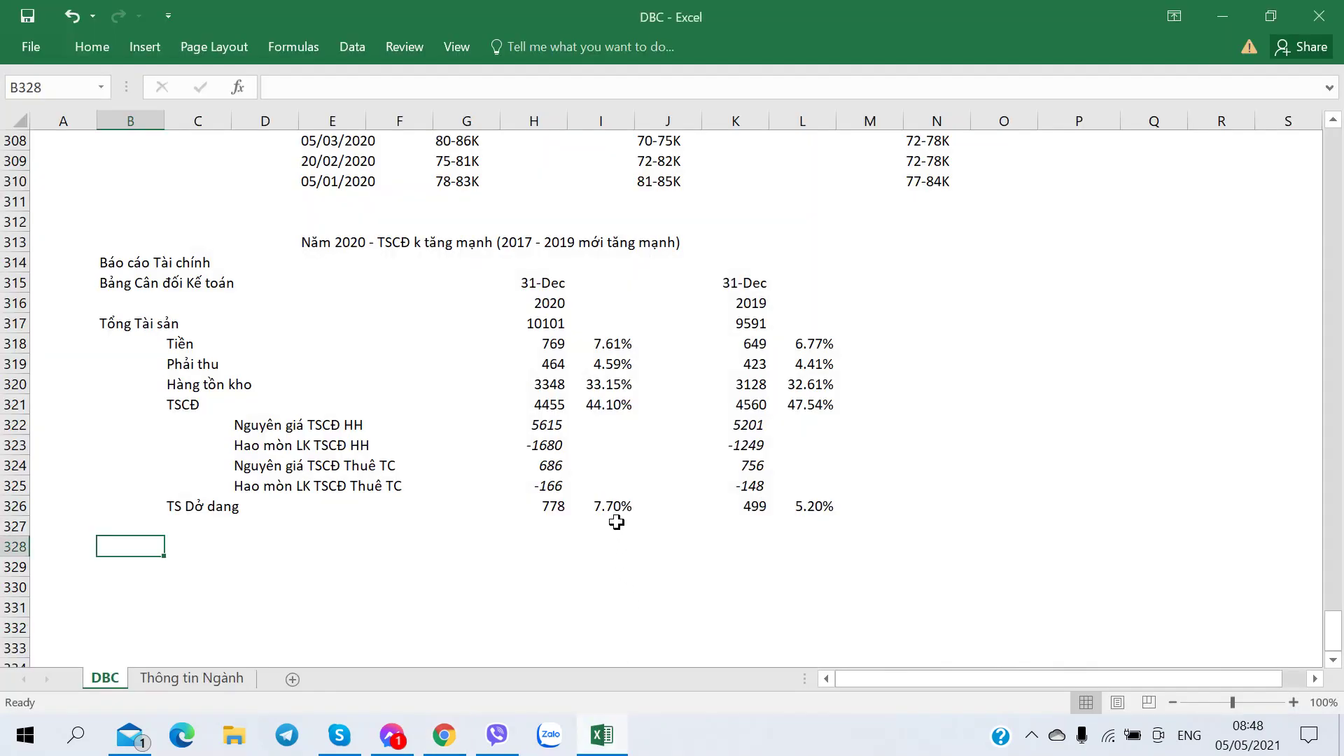
pyautogui.hotkey('alt', 'Tab')
pyautogui.hotkey('alt', 'Tab')
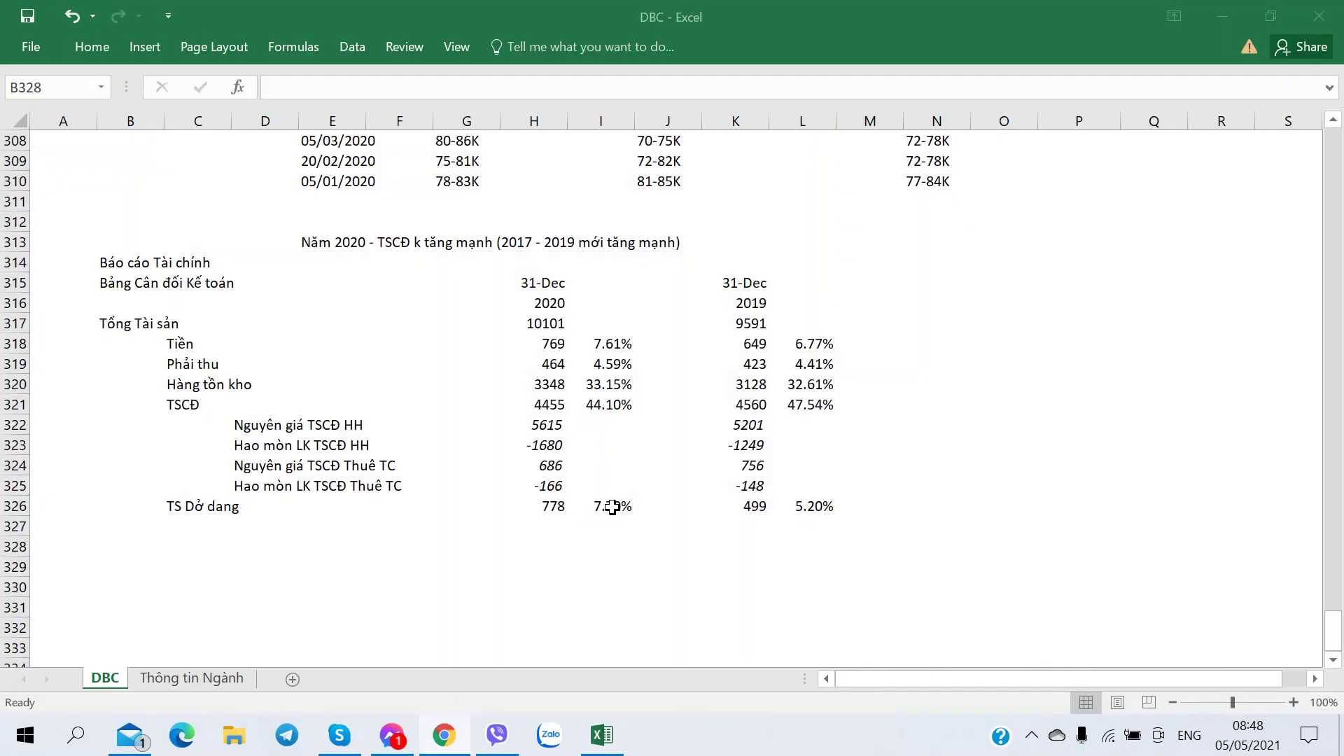
pyautogui.hotkey('alt', 'Tab')
pyautogui.hotkey('alt', 'Tab')
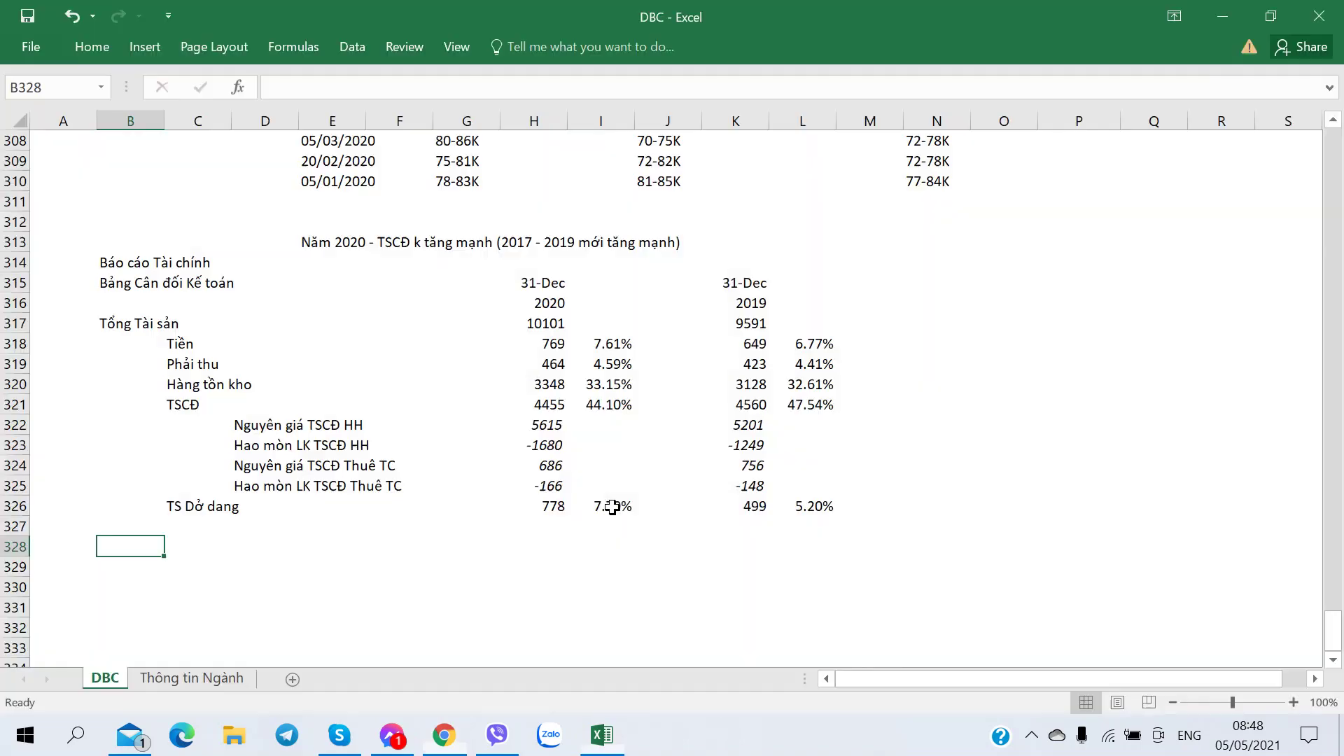
pyautogui.scroll(5, 606, 448)
pyautogui.scroll(2, 588, 469)
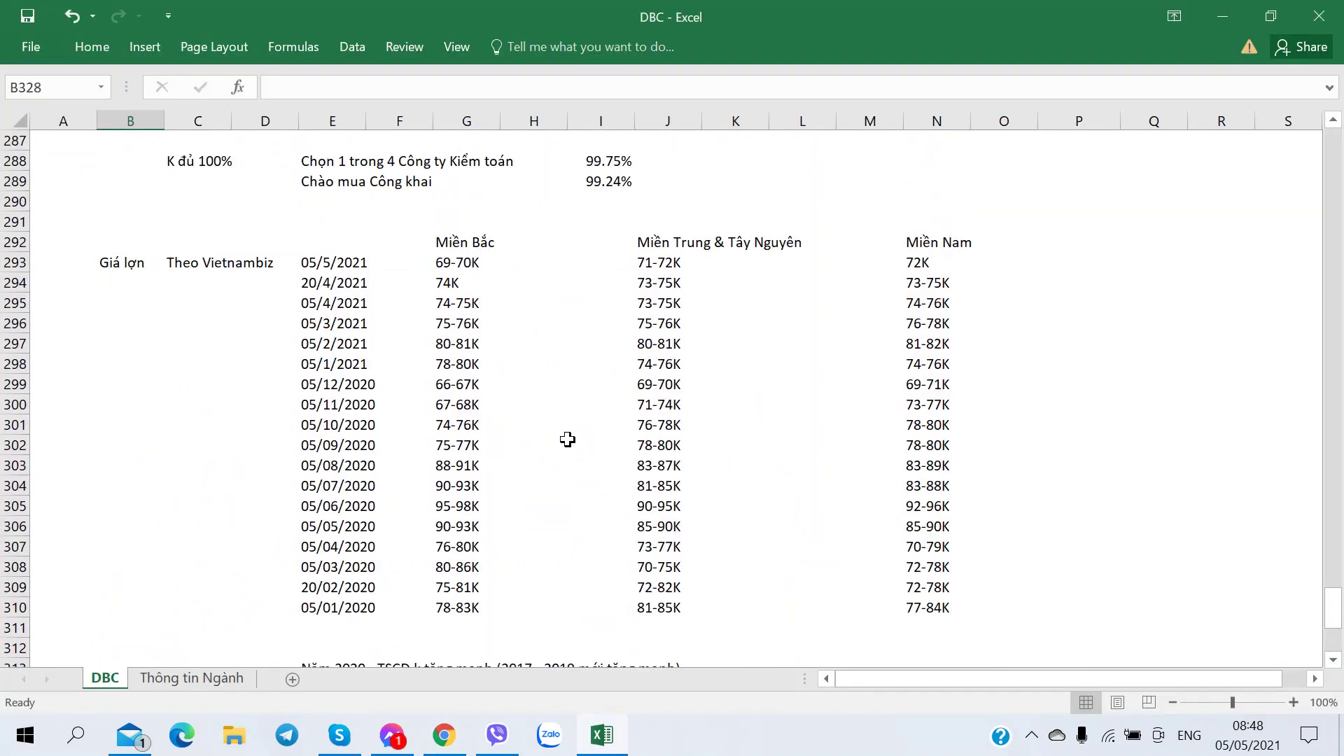
pyautogui.scroll(-1, 568, 439)
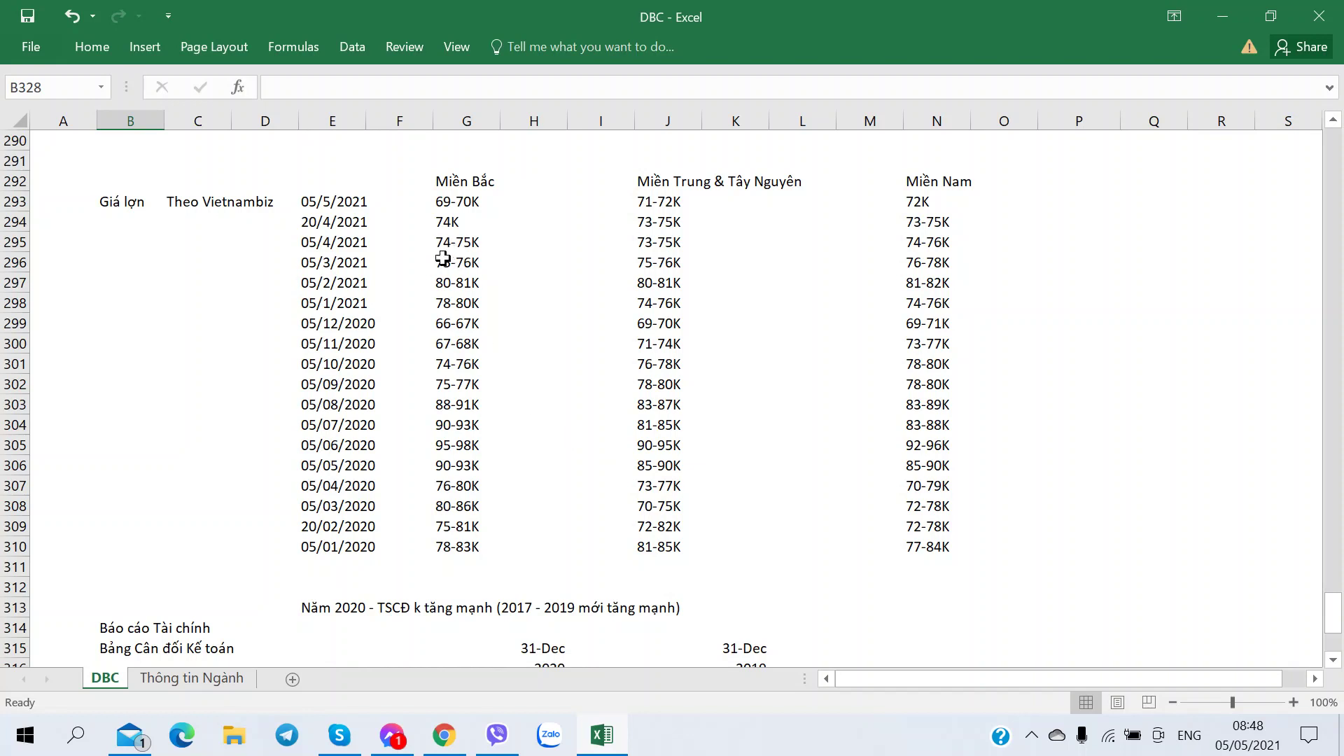
pyautogui.moveTo(450, 304); pyautogui.dragTo(443, 202)
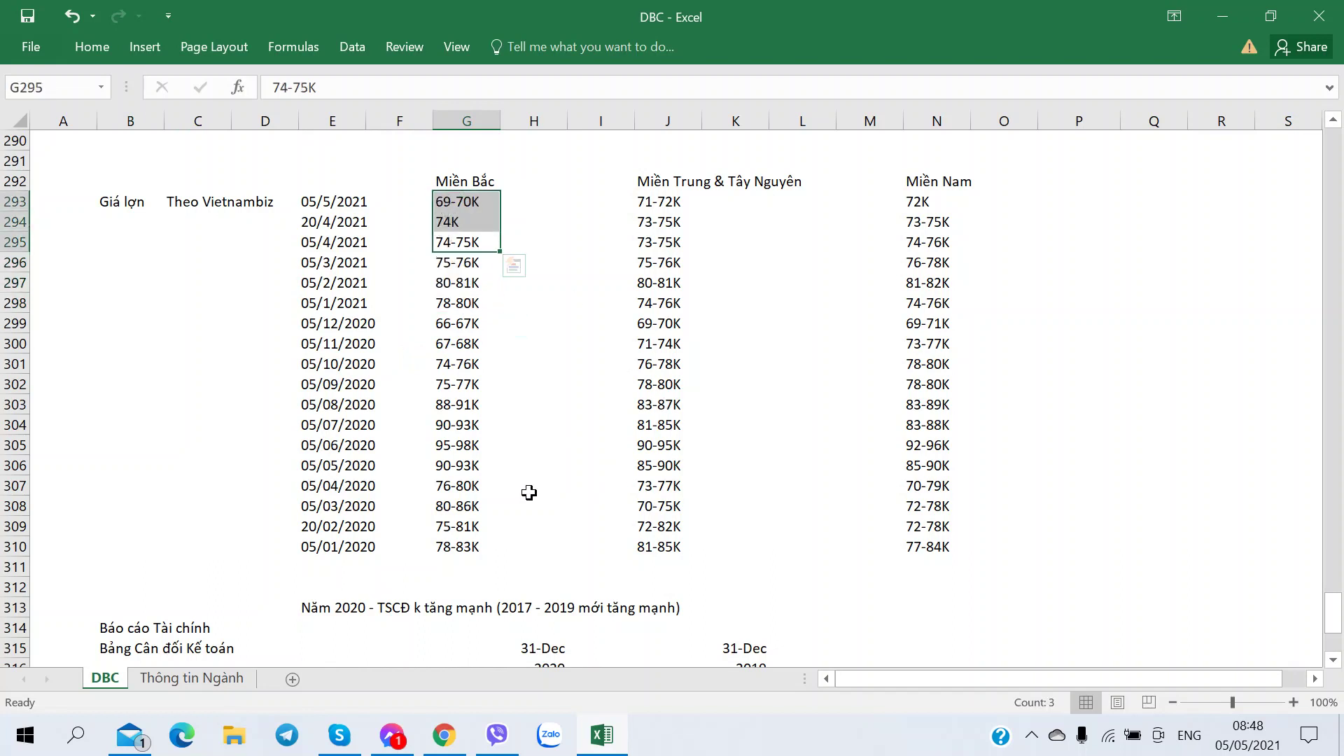
pyautogui.scroll(-8, 264, 485)
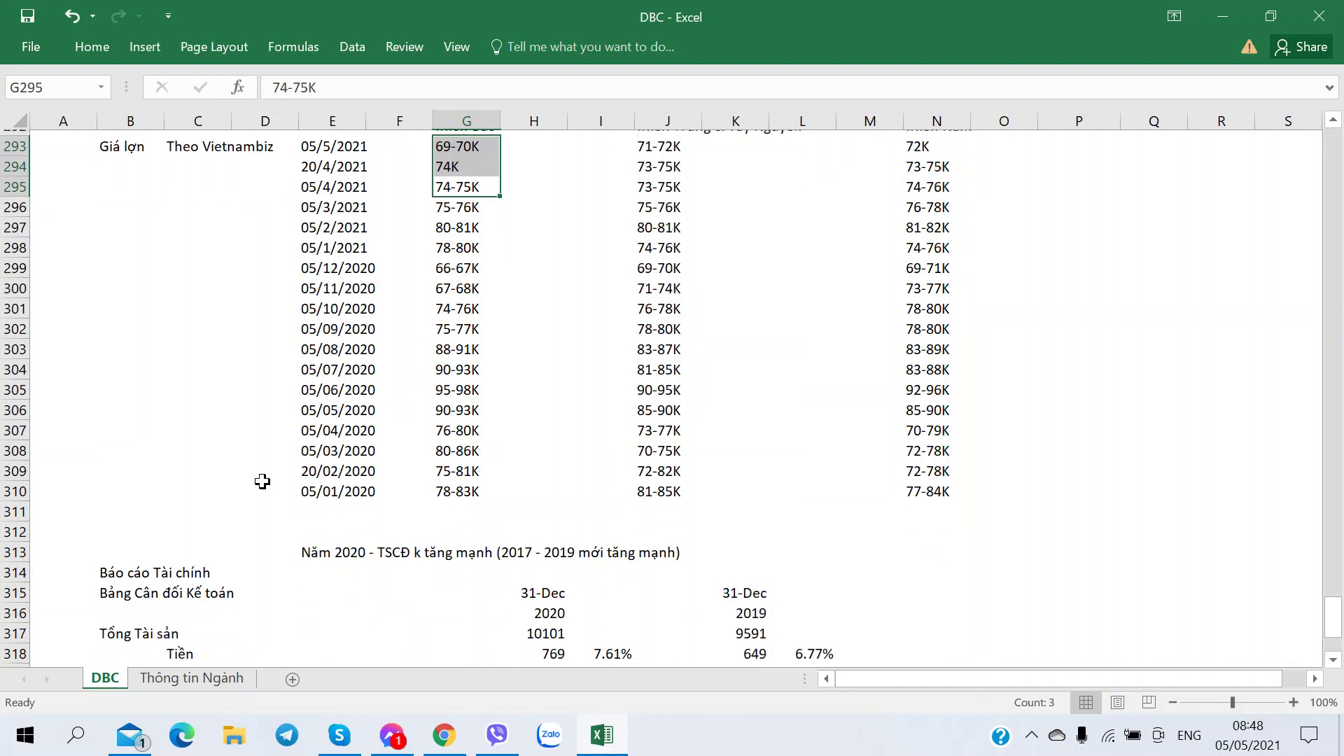
# Return to the balance sheet analysis and select the empty cell B328 under TS Dở dang.
pyautogui.click(155, 426)
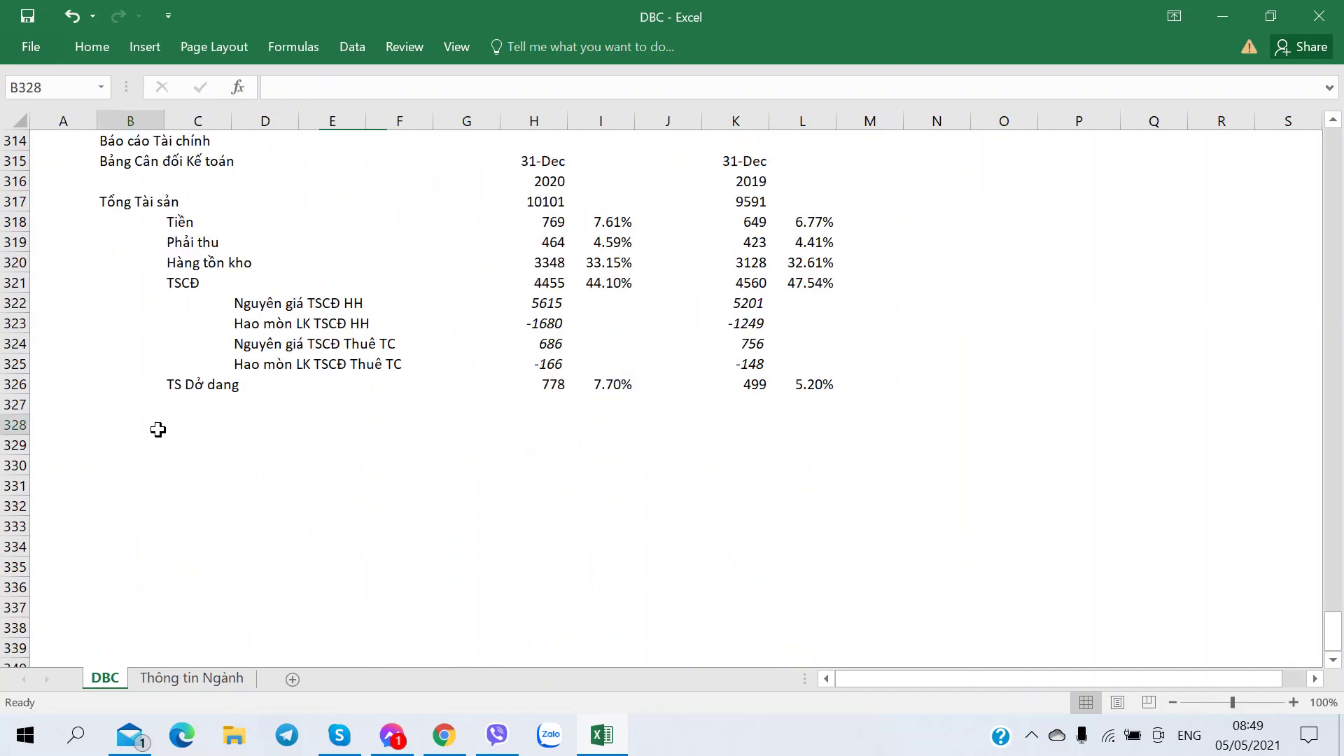
pyautogui.scroll(6, 157, 455)
pyautogui.scroll(-3, 160, 456)
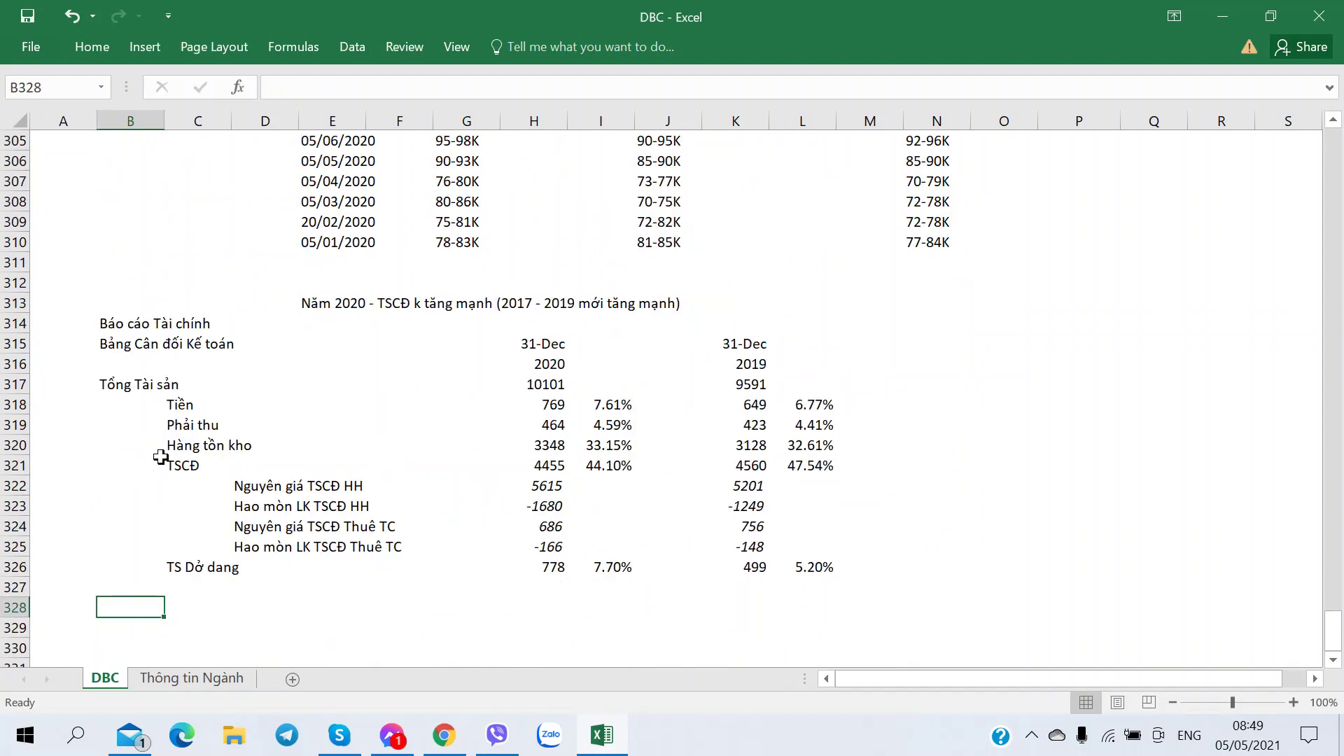